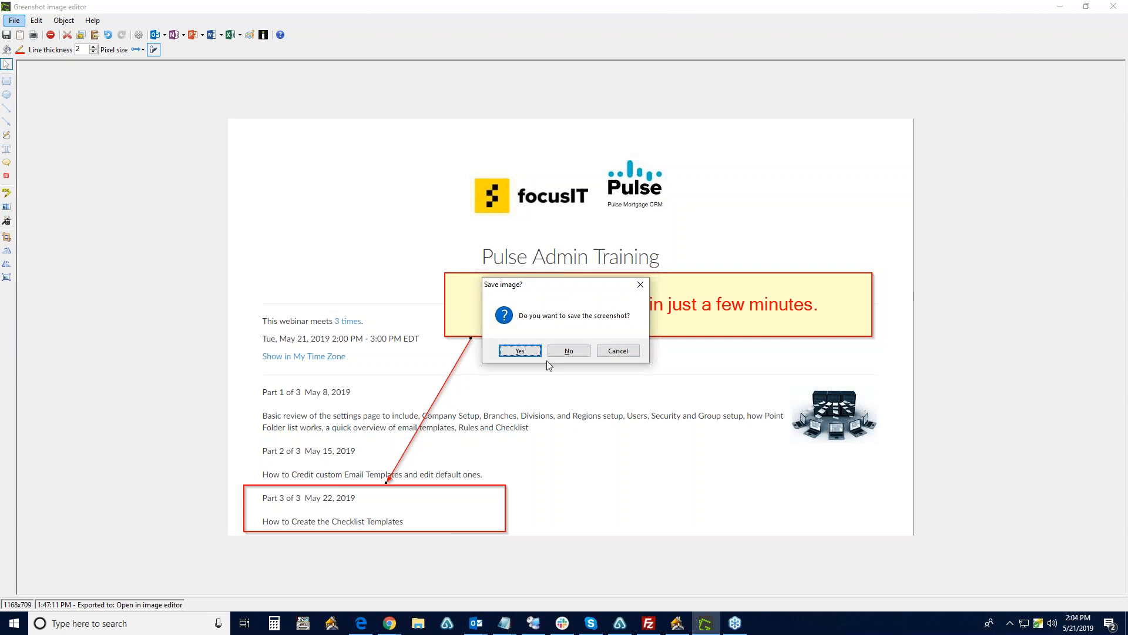
# Step: Discard the open screenshot without saving, and in Point load the Borrower field IDs on the Track Status and Checklist screen
pyautogui.click(570, 355)
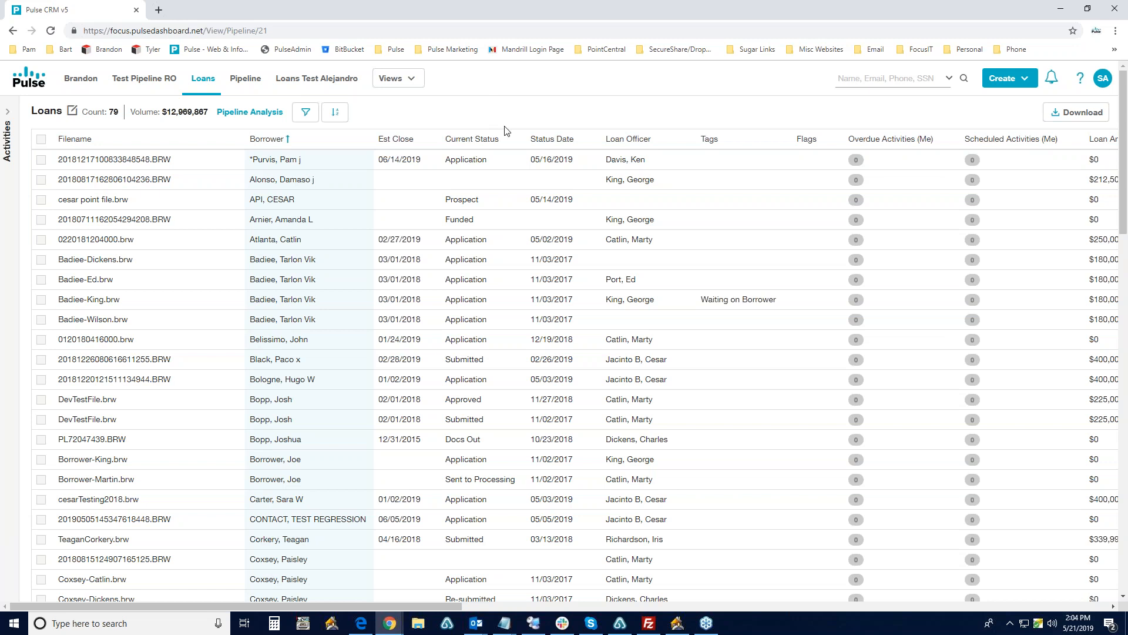
pyautogui.click(678, 623)
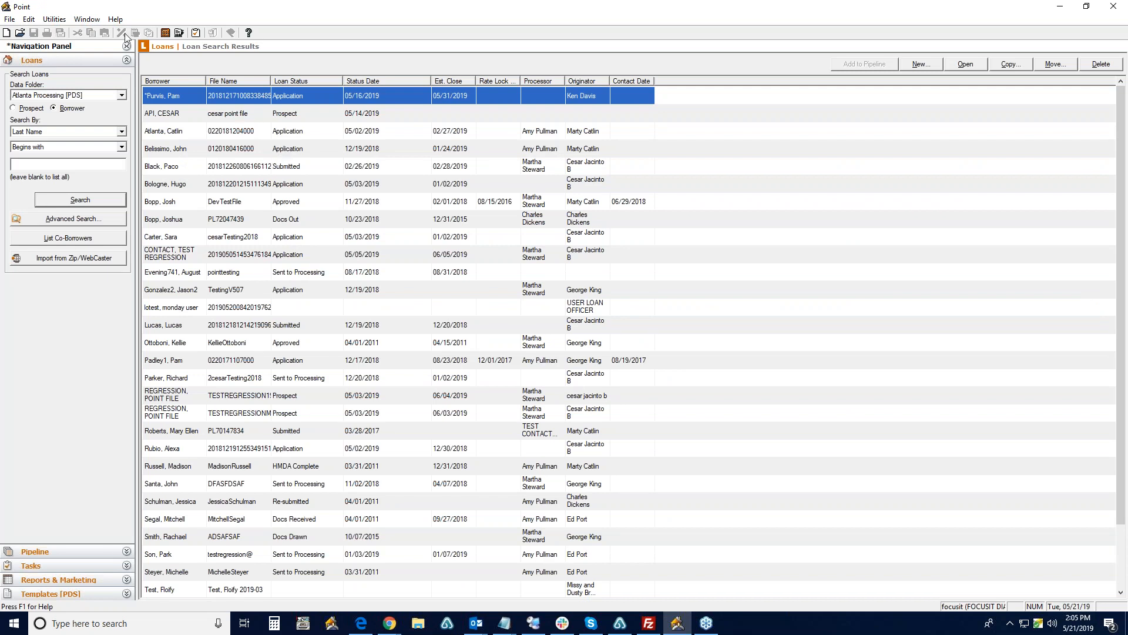
pyautogui.click(54, 19)
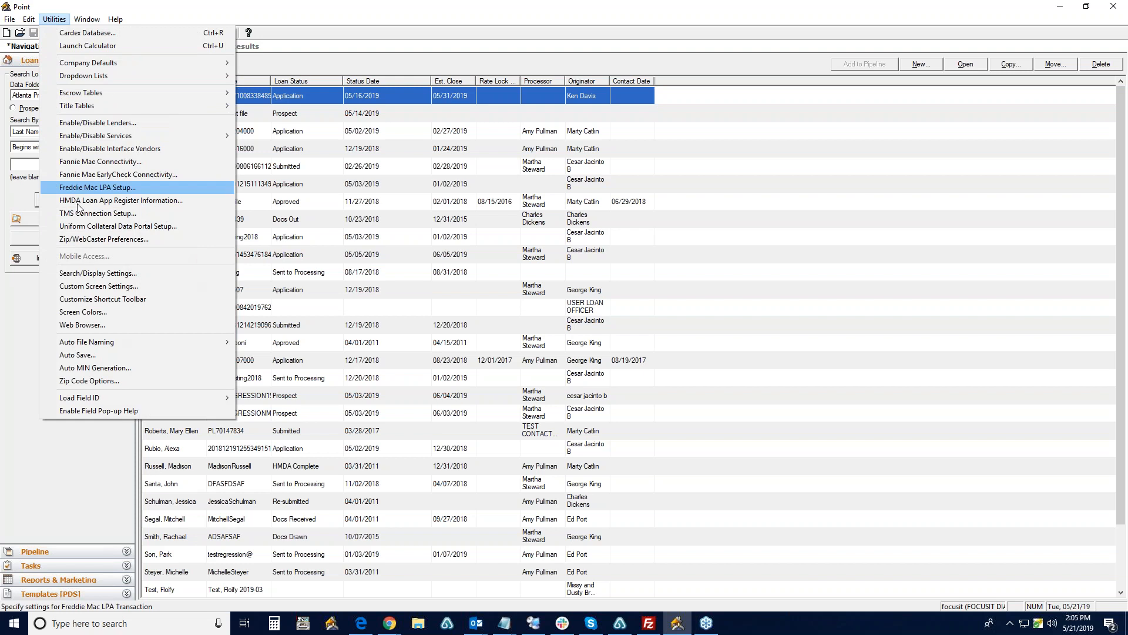
pyautogui.moveTo(151, 400)
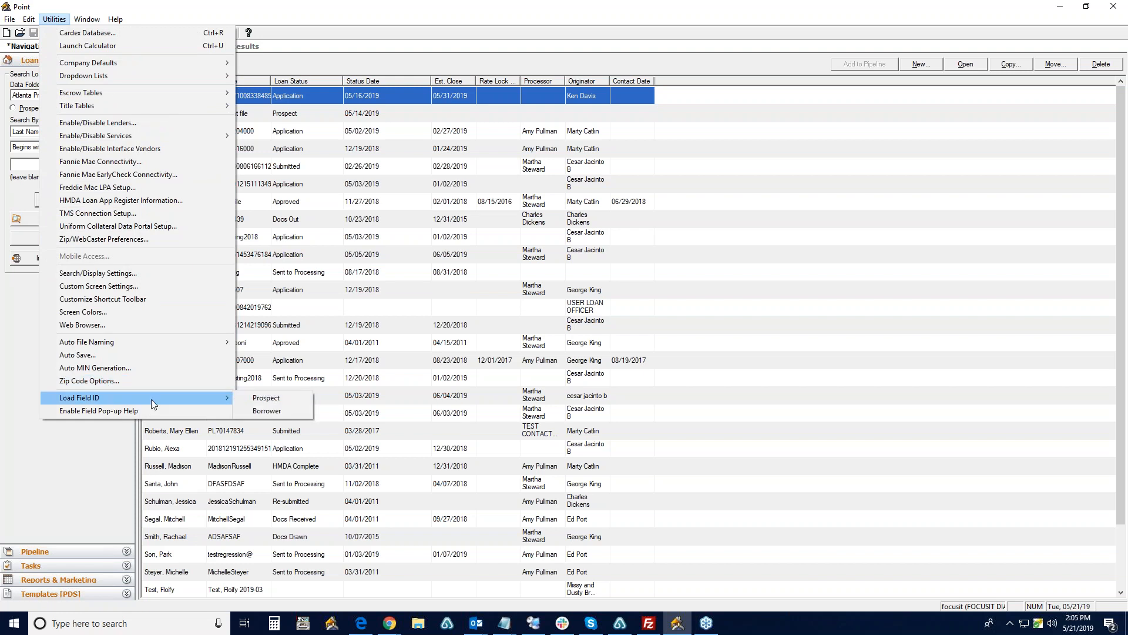
pyautogui.click(268, 411)
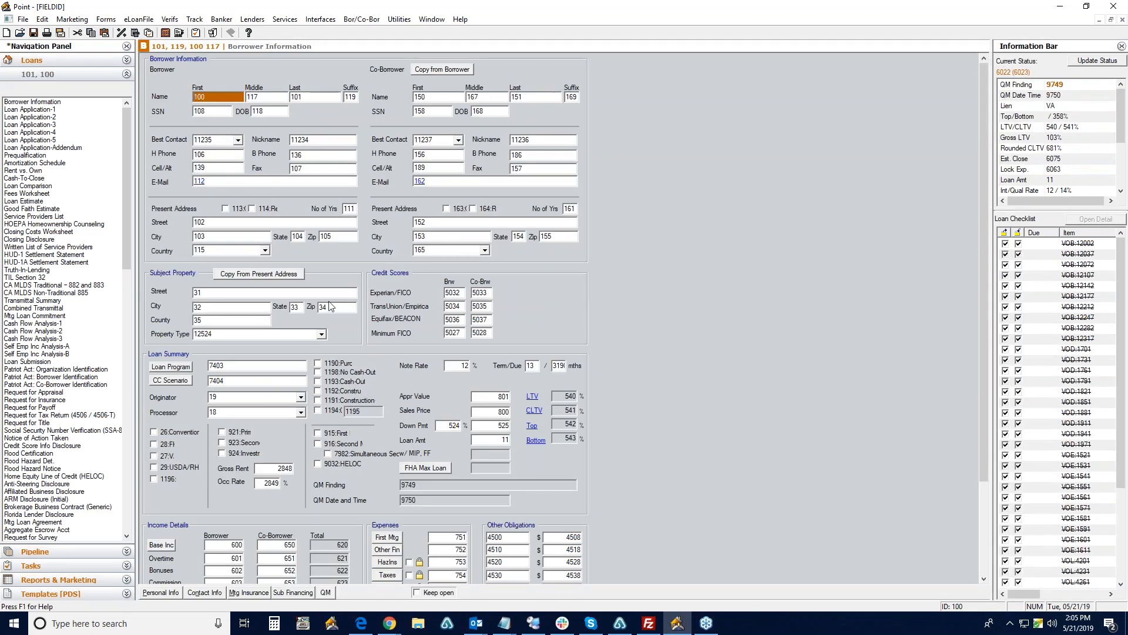
pyautogui.click(194, 20)
pyautogui.click(265, 173)
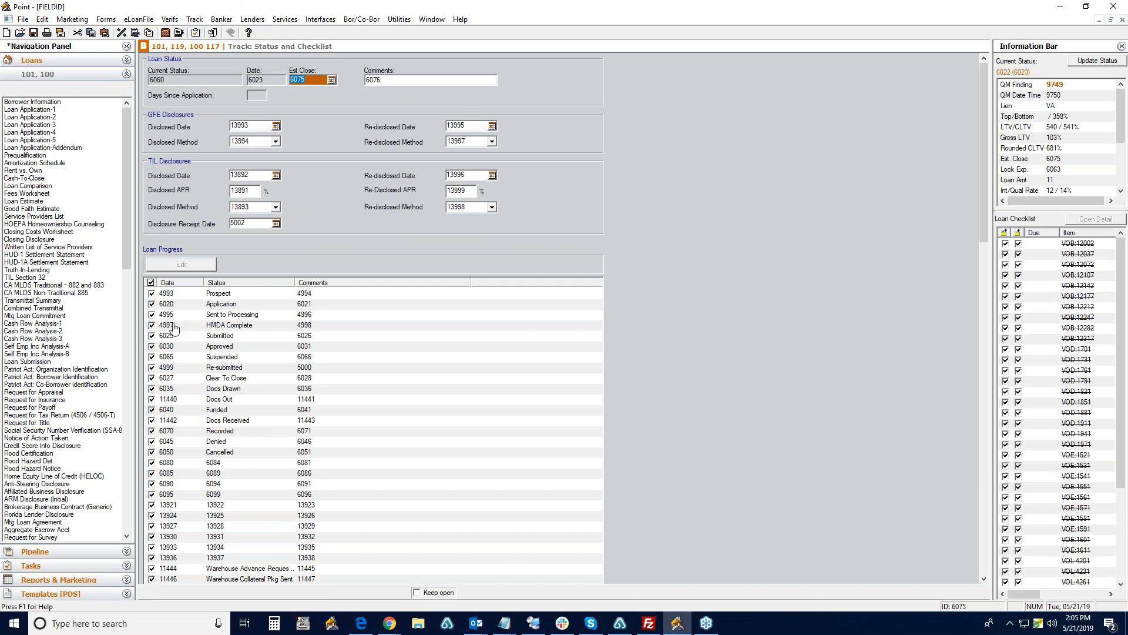
# Step: Switch to the Pulse CRM settings and review the email template and texting template lists
pyautogui.click(1060, 7)
pyautogui.click(1102, 78)
pyautogui.click(1054, 142)
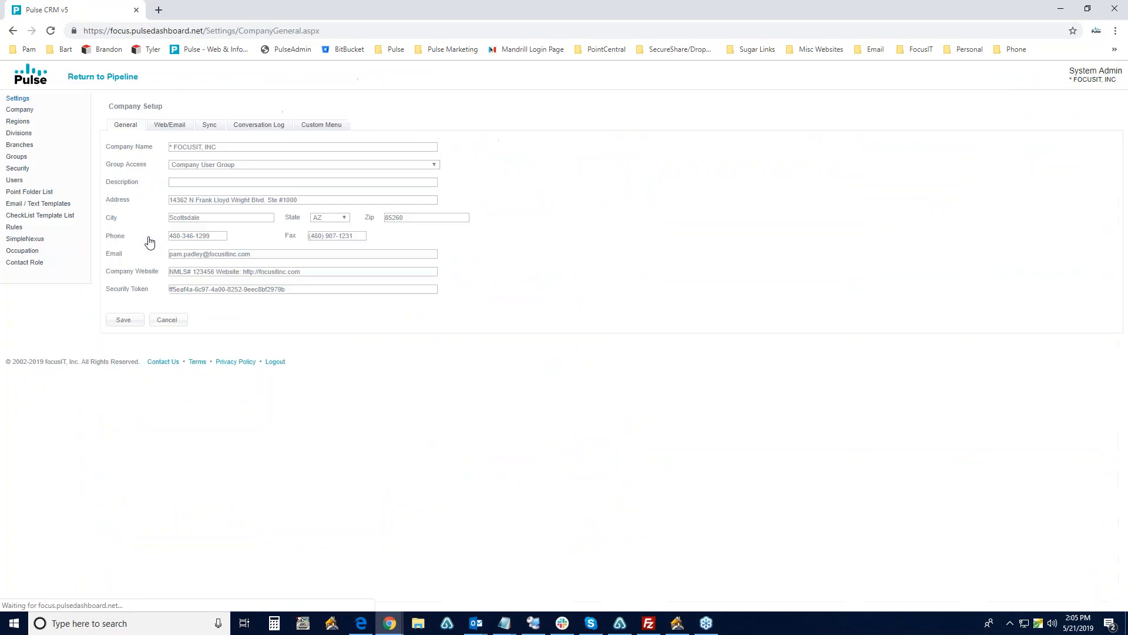
pyautogui.click(44, 205)
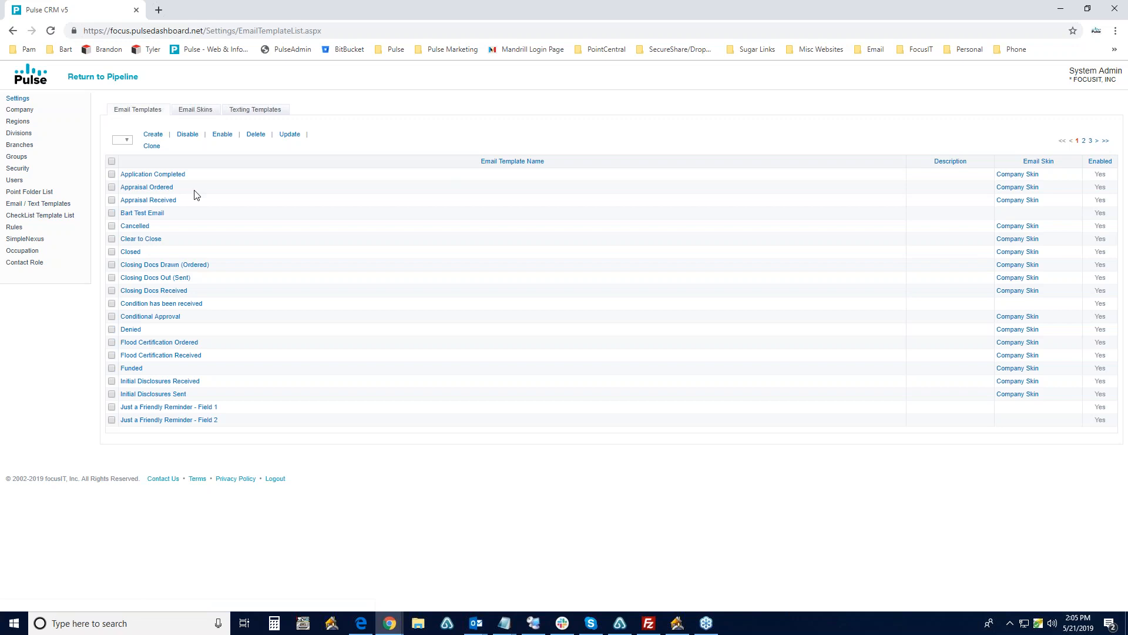
pyautogui.click(262, 112)
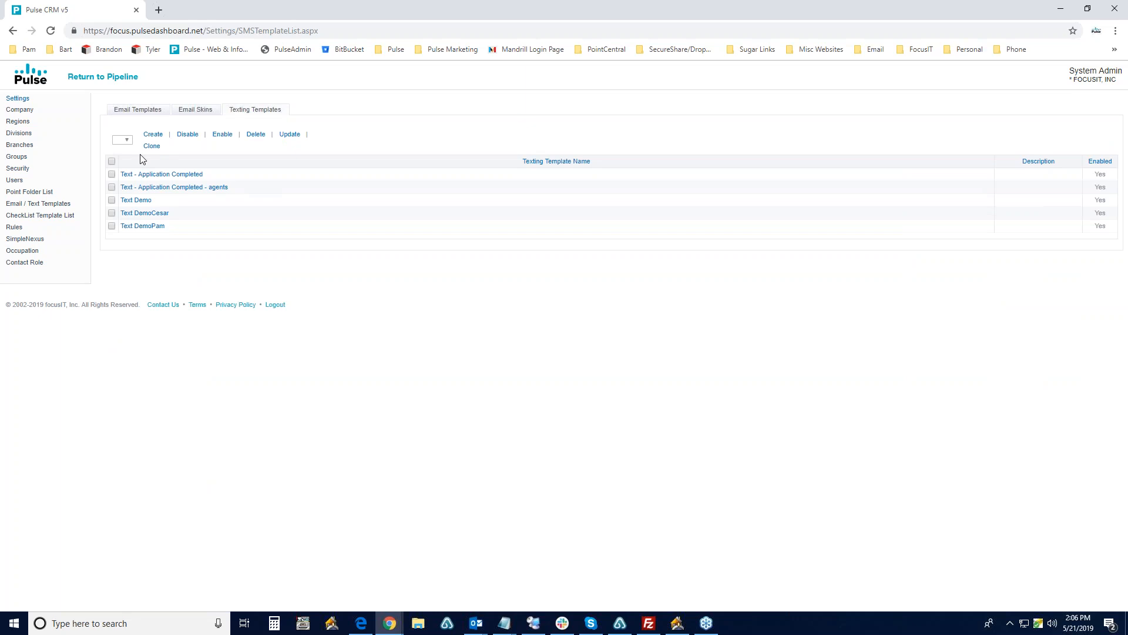
# Step: Open the Application stage from the checklist stage list and set its displayed name to Application
pyautogui.click(24, 220)
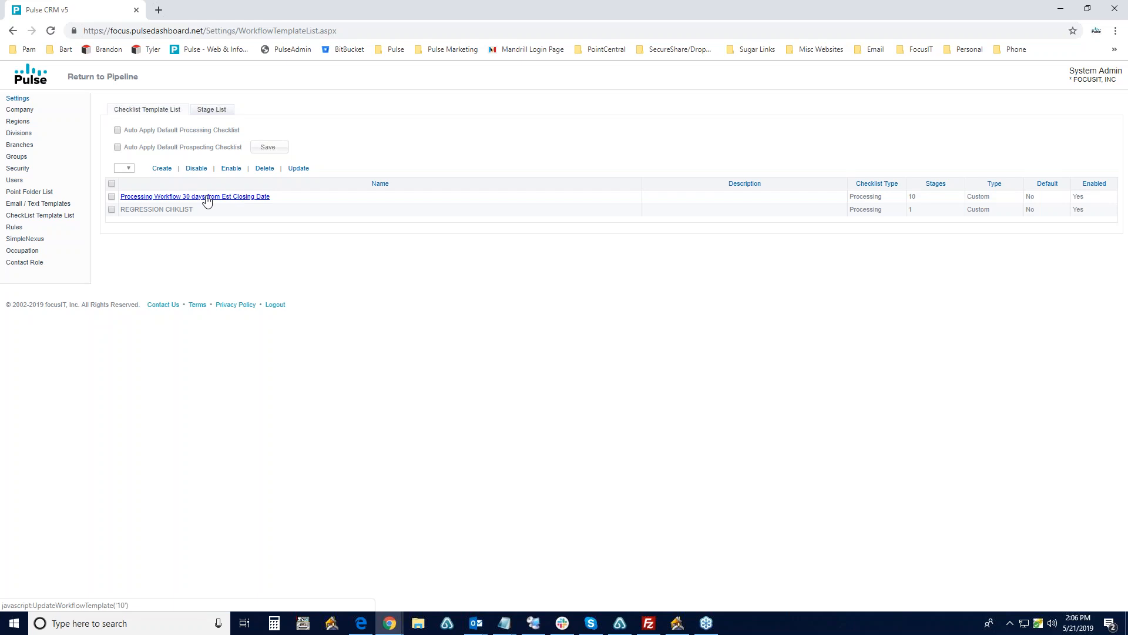
pyautogui.click(215, 110)
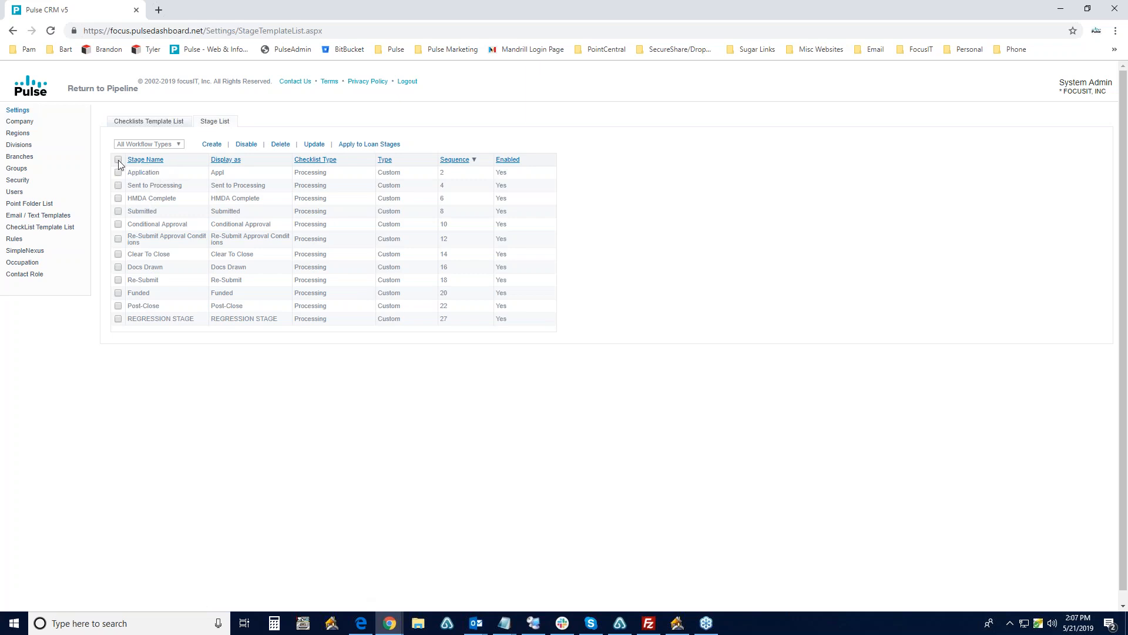
pyautogui.click(151, 173)
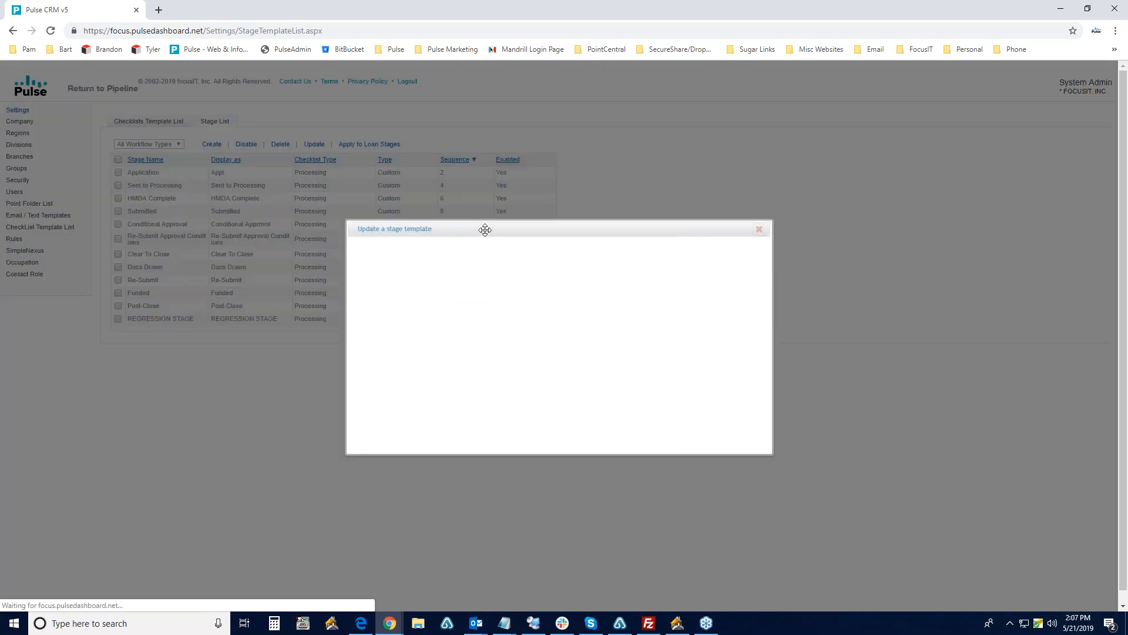
pyautogui.moveTo(484, 229); pyautogui.dragTo(377, 170)
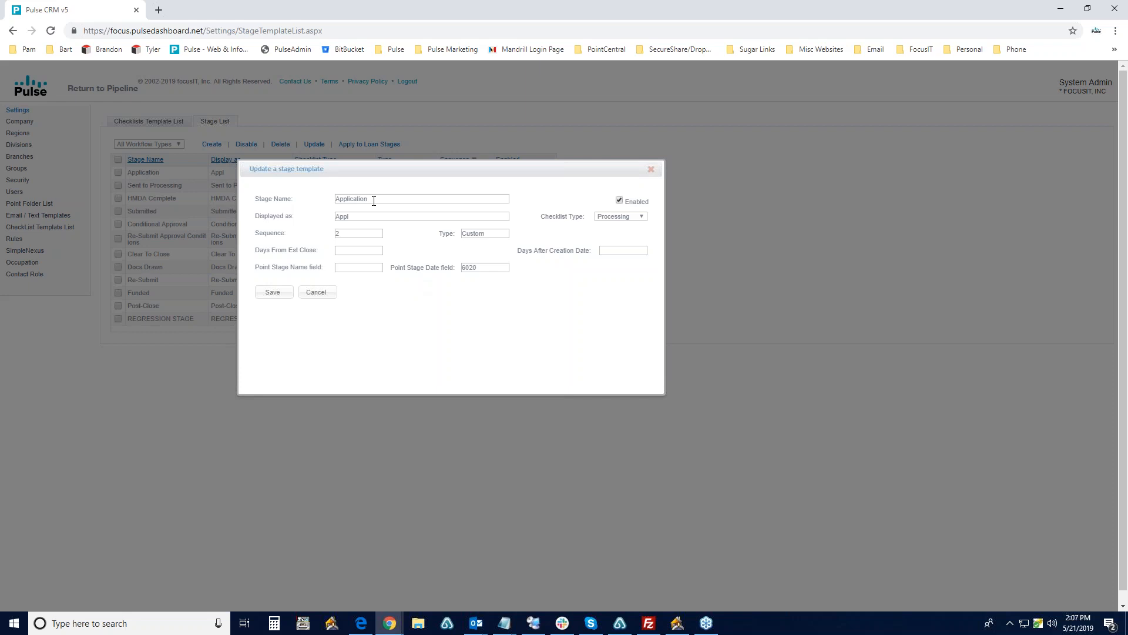
pyautogui.moveTo(365, 216); pyautogui.dragTo(318, 224)
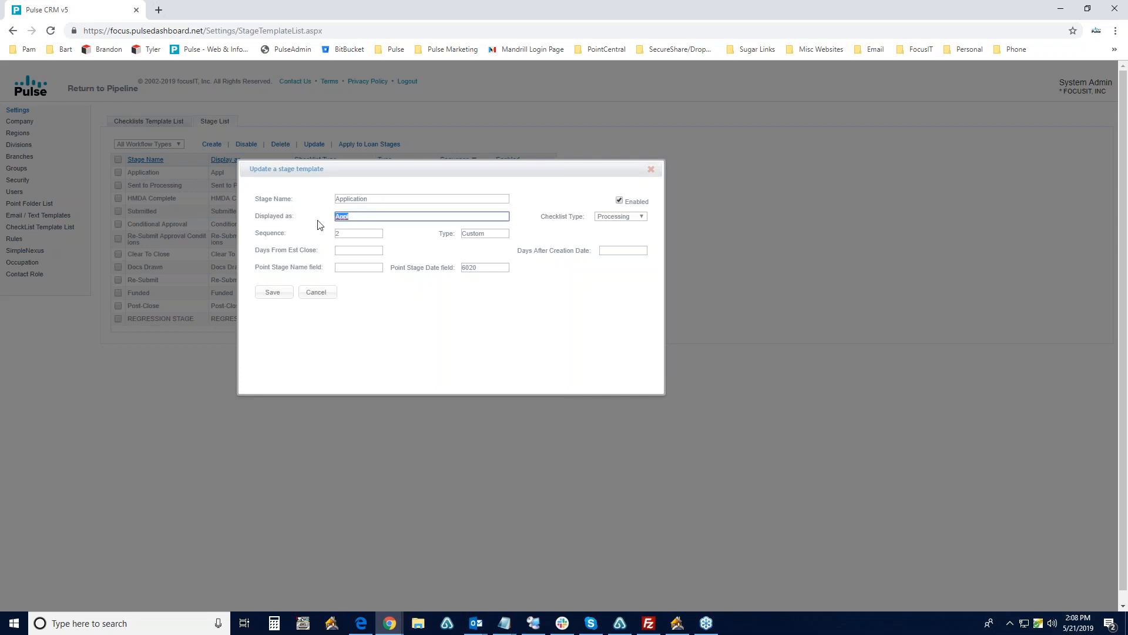
pyautogui.write('Application')
# Step: Compare the Application stage's Point Stage Date field with the Application date field ID in Point
pyautogui.click(356, 268)
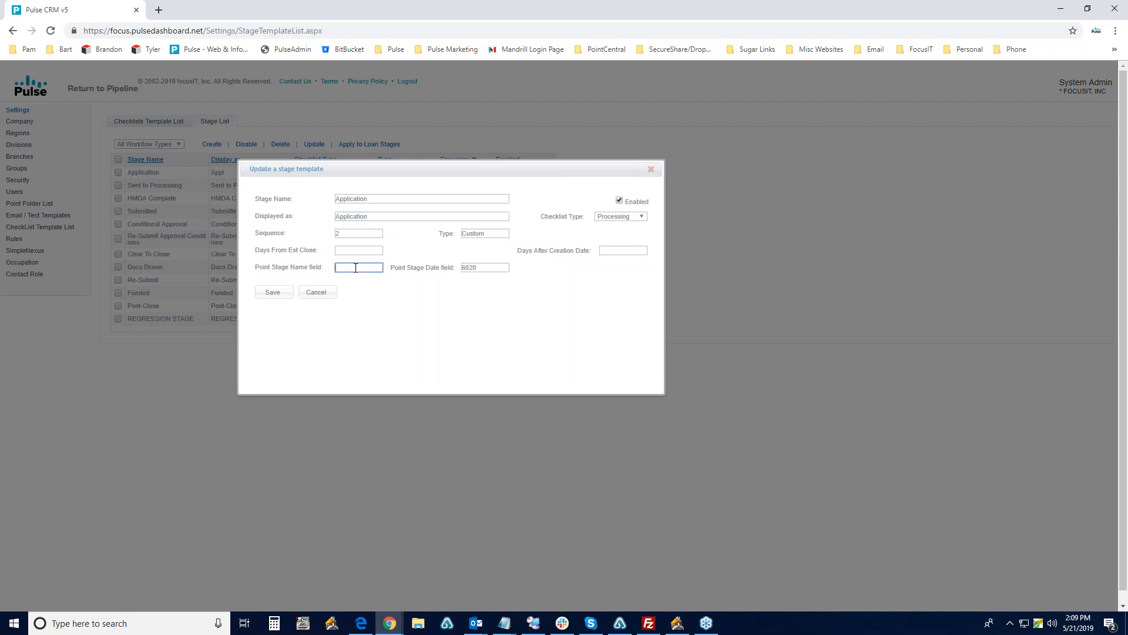
pyautogui.click(493, 269)
pyautogui.moveTo(493, 269); pyautogui.dragTo(449, 269)
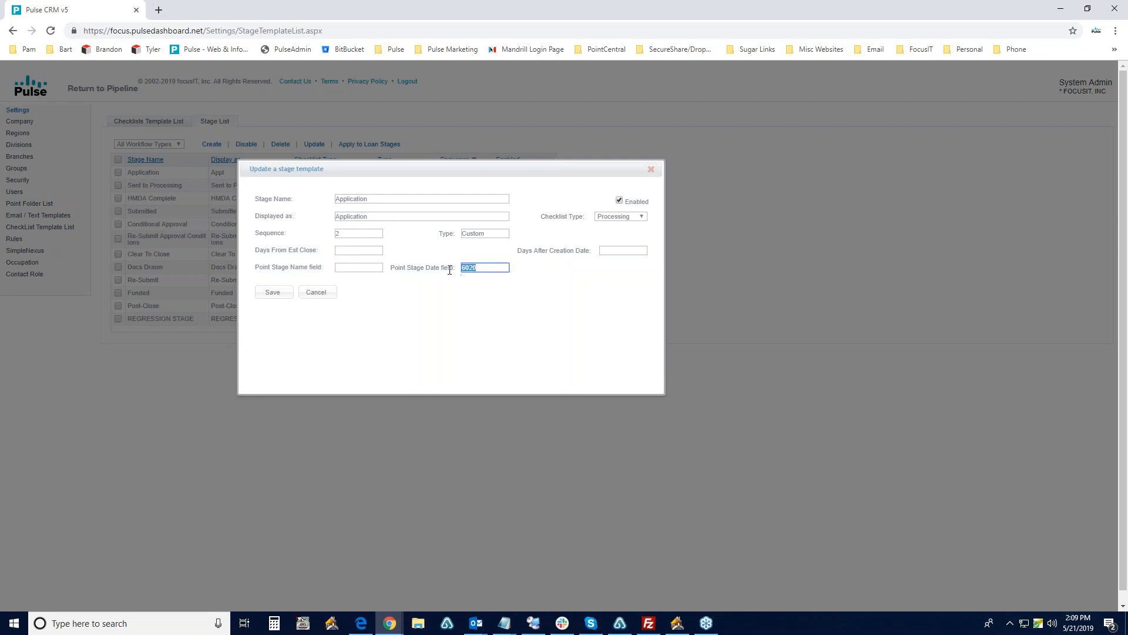
pyautogui.click(677, 623)
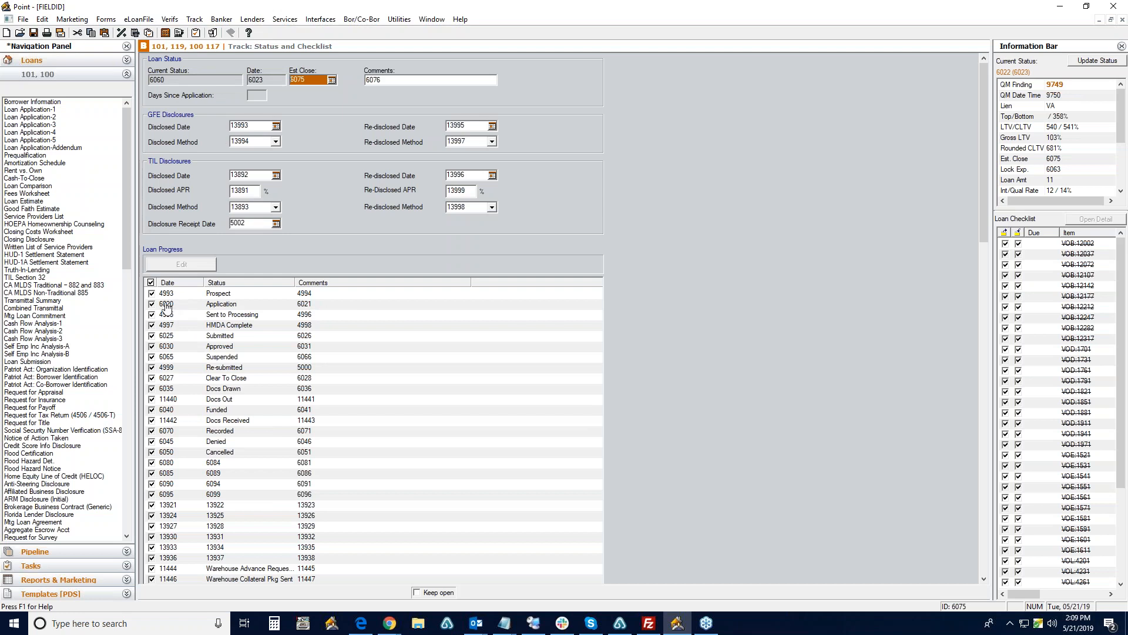
pyautogui.click(1061, 9)
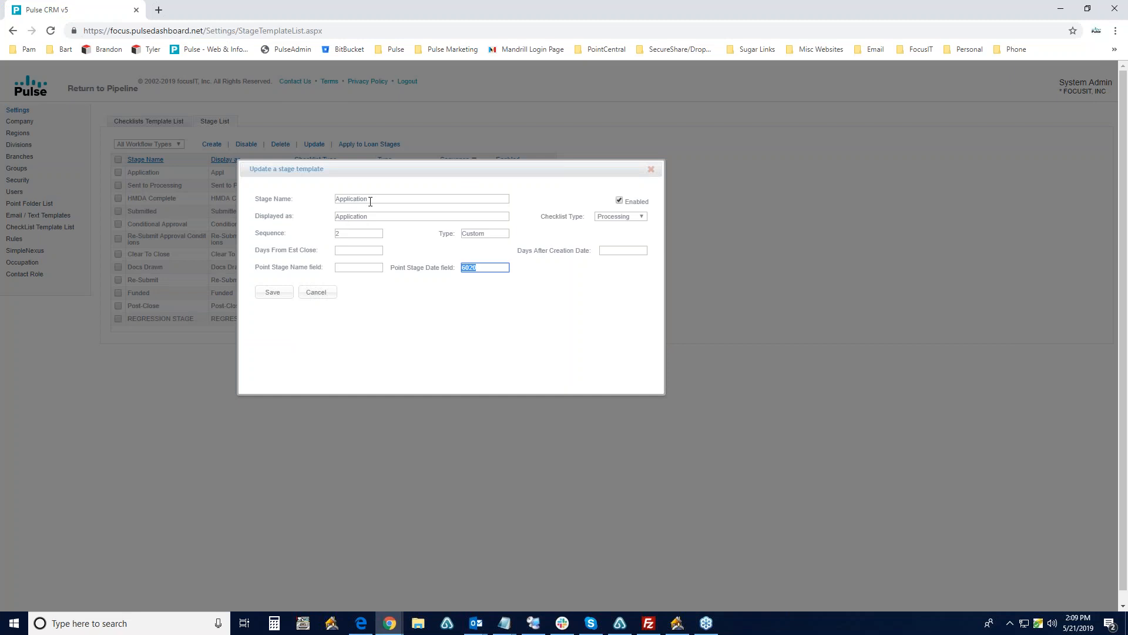
# Step: Clear the Application stage's Point Stage Date field, re-enter the Application date ID 6020 from Point, and save the stage
pyautogui.click(473, 278)
pyautogui.doubleClick(479, 268)
pyautogui.press('BackSpace')
pyautogui.click(451, 294)
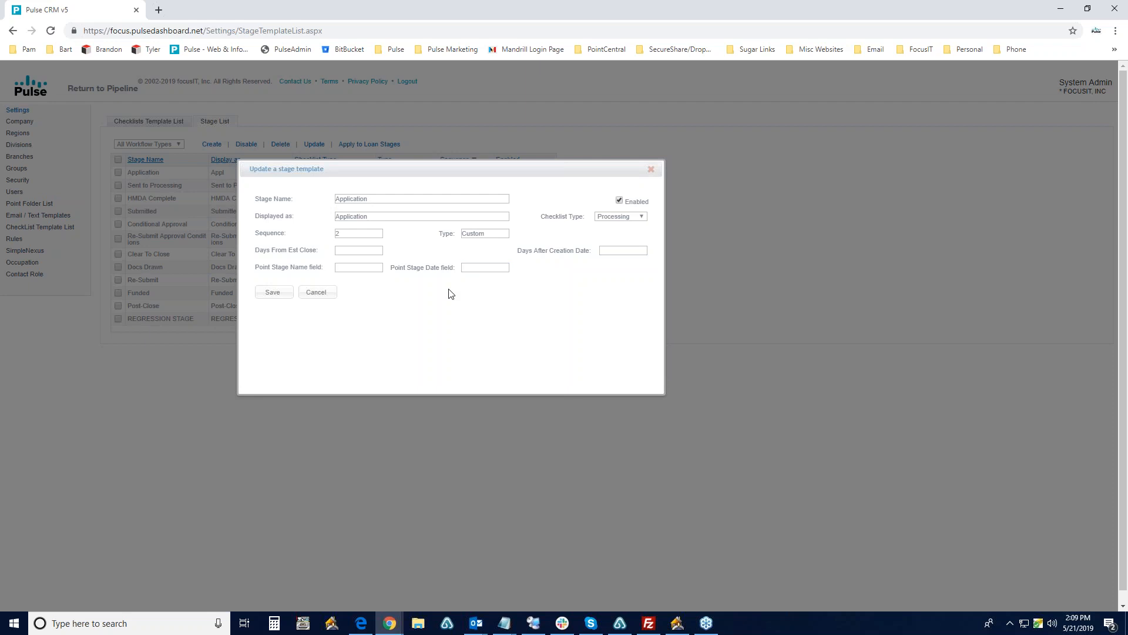
pyautogui.click(476, 266)
pyautogui.click(678, 623)
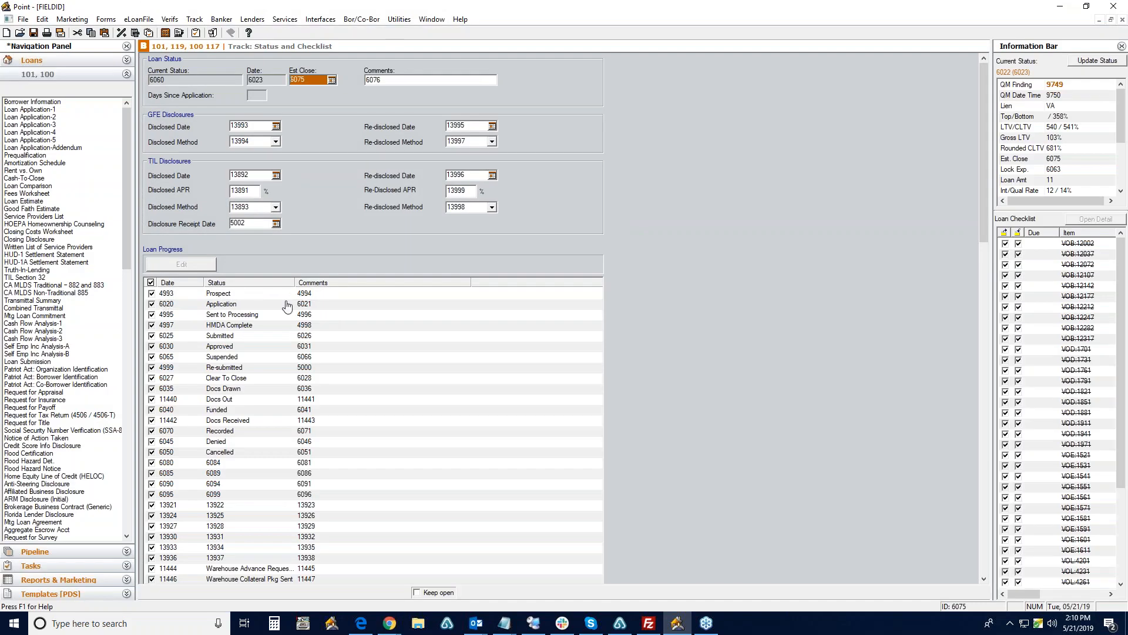
pyautogui.click(1061, 7)
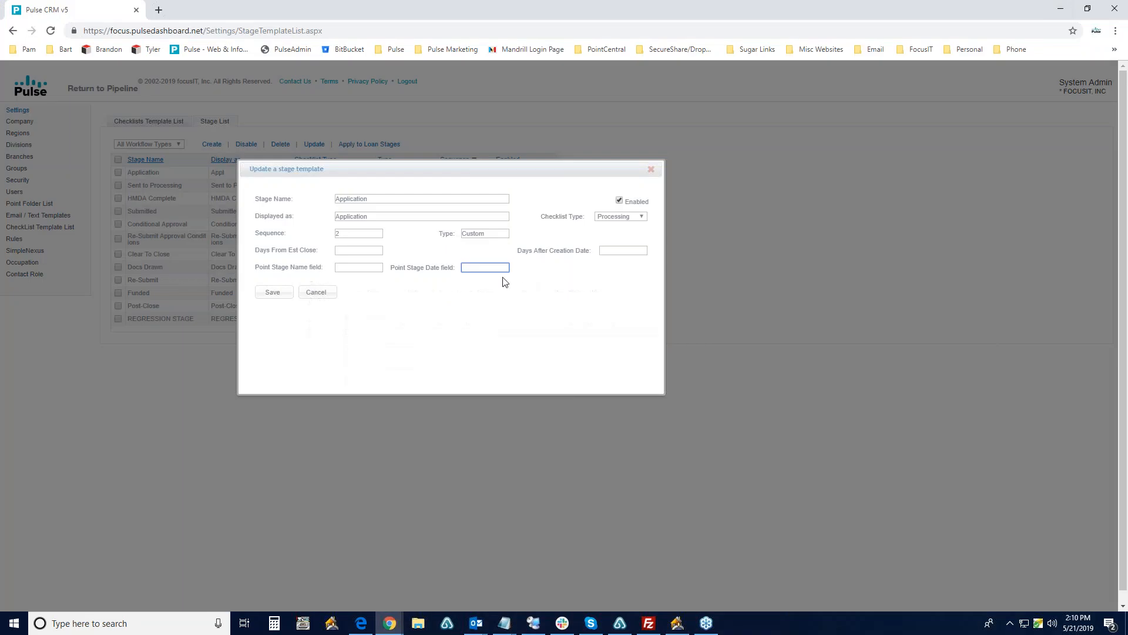
pyautogui.write('20')
pyautogui.click(282, 293)
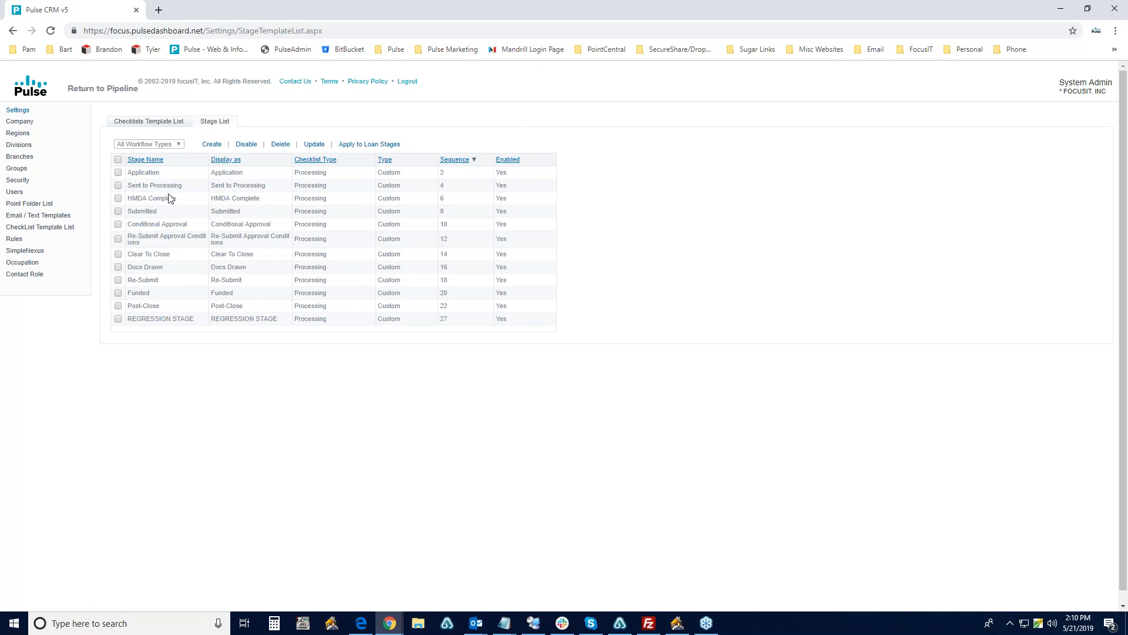
# Step: Create and save a checklist template named Demo Call with the Processing checklist type, leaving the description blank
pyautogui.click(165, 124)
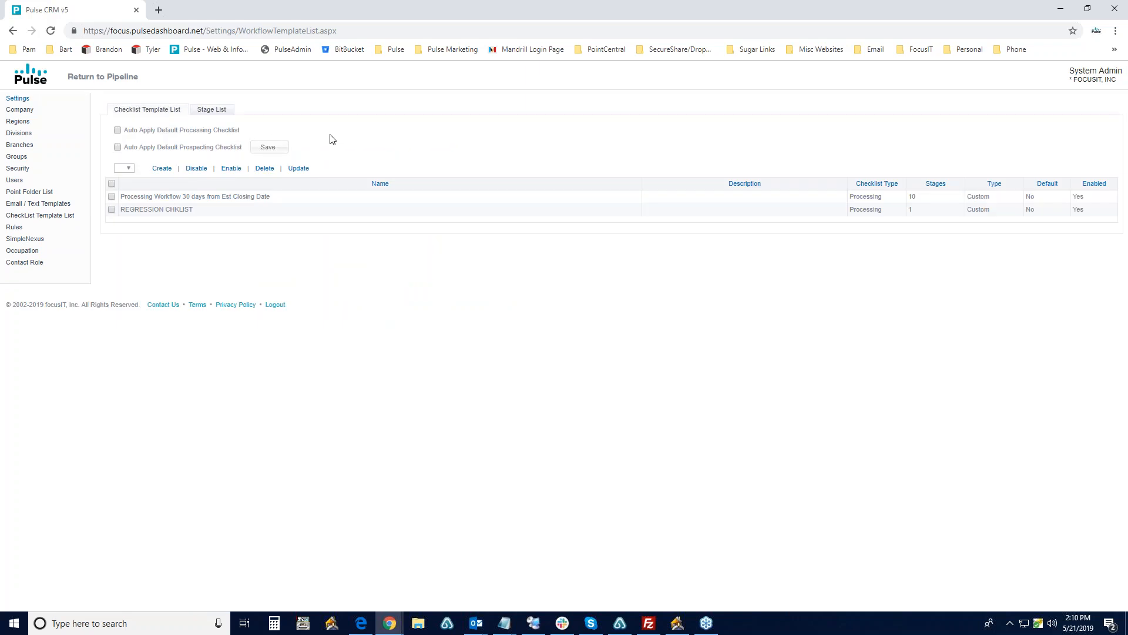
pyautogui.click(162, 169)
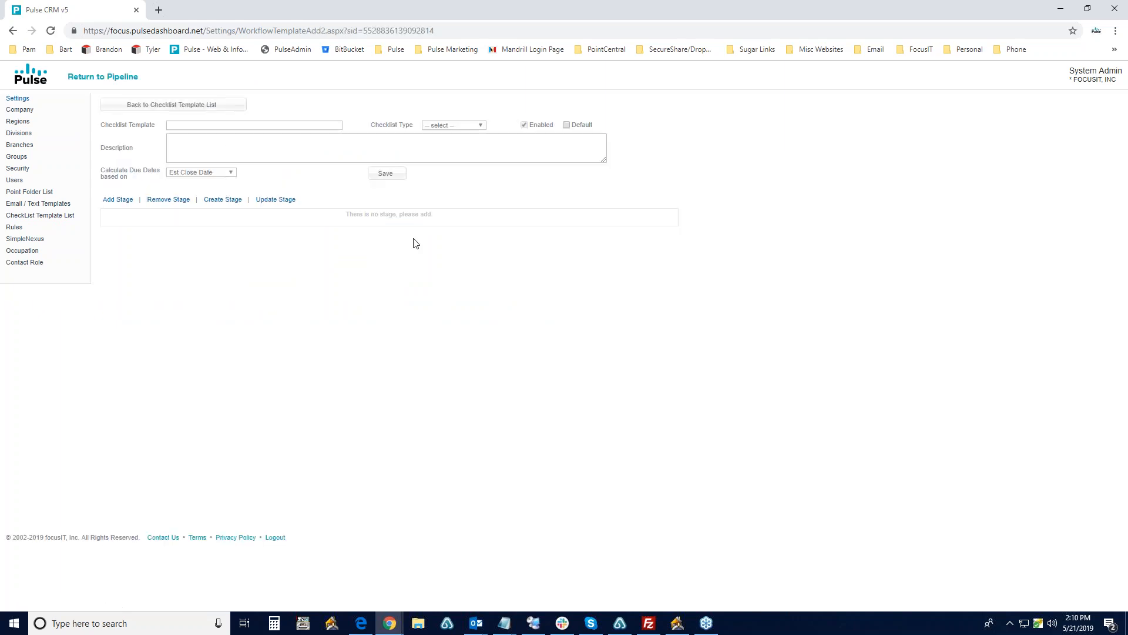
pyautogui.click(221, 126)
pyautogui.write('Demo Call')
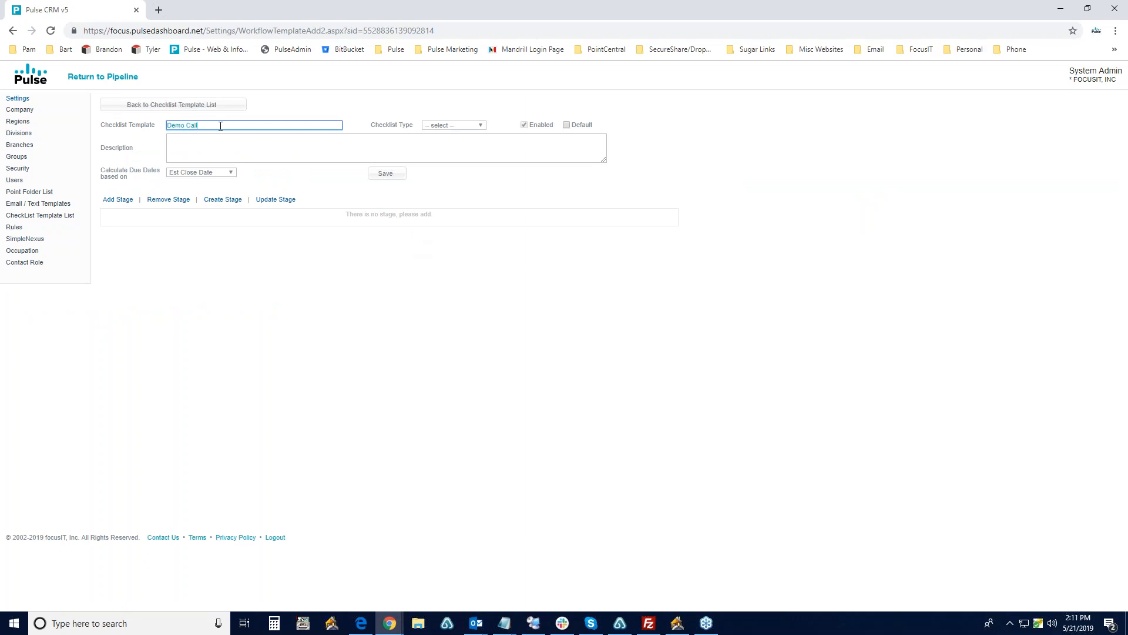
pyautogui.click(480, 125)
pyautogui.click(474, 142)
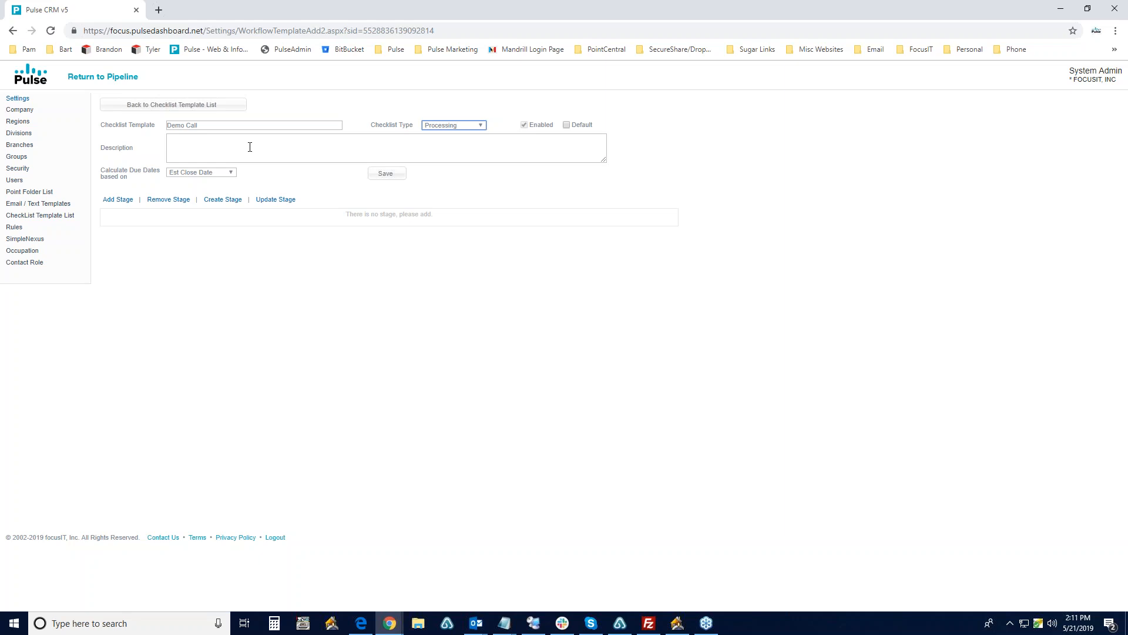
pyautogui.moveTo(215, 128); pyautogui.dragTo(156, 129)
pyautogui.click(207, 143)
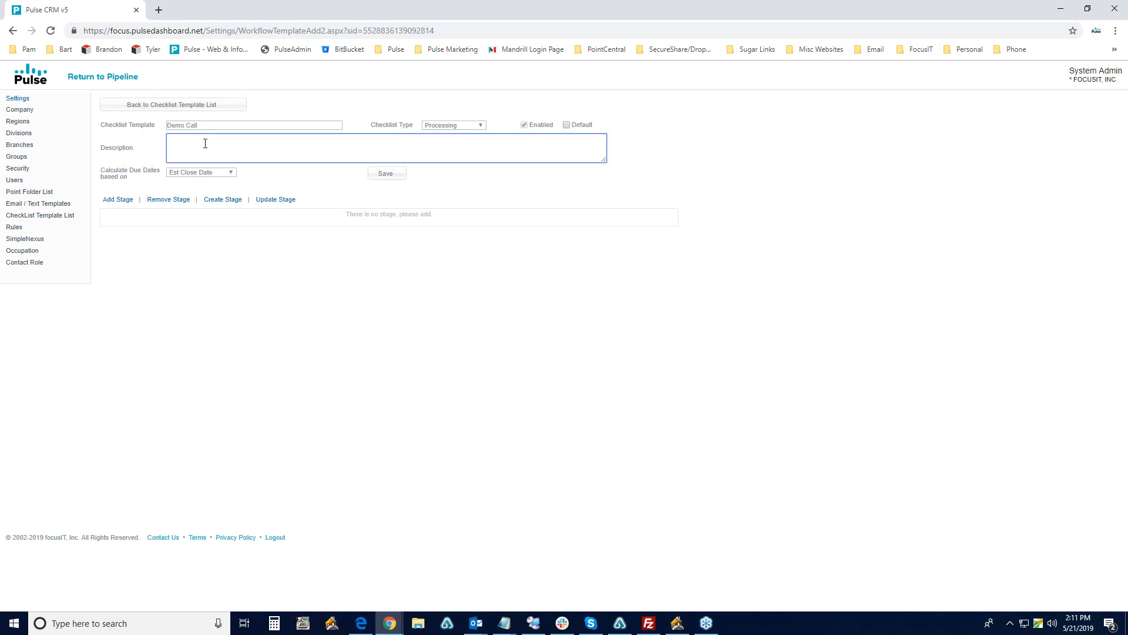
pyautogui.click(391, 176)
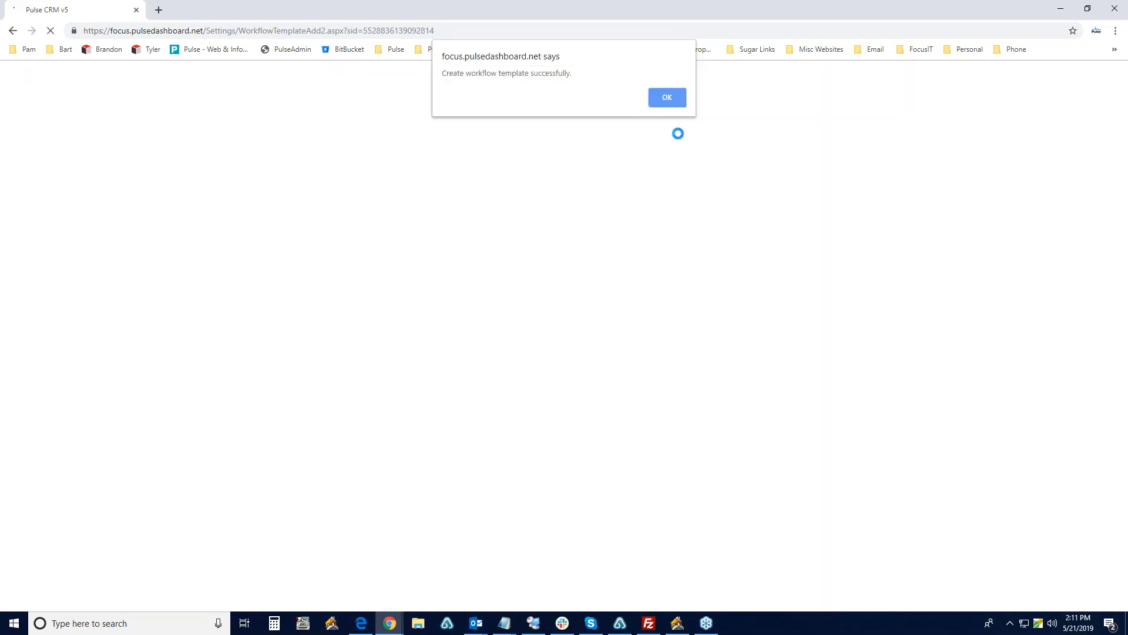
pyautogui.click(681, 104)
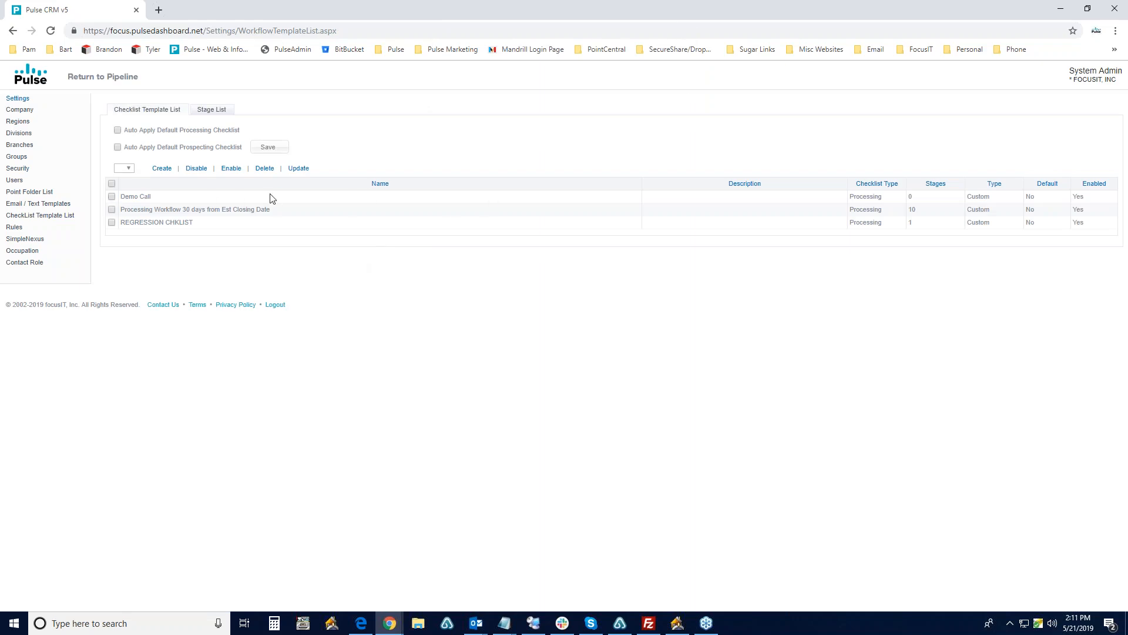
# Step: Open the Demo Call checklist template and add five blank stage rows
pyautogui.click(131, 198)
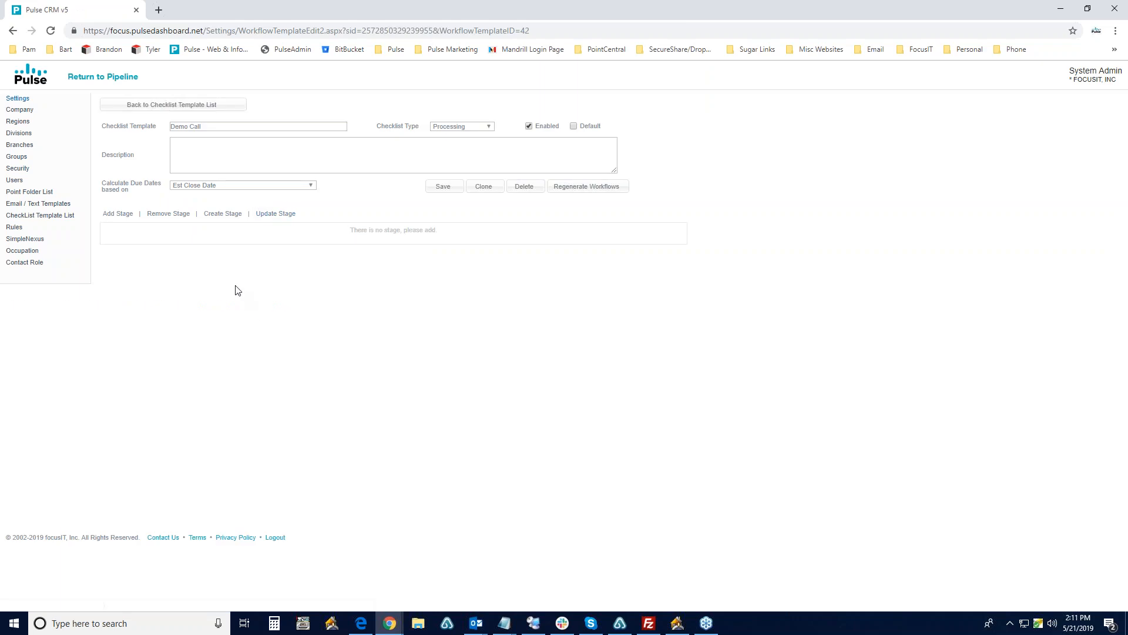
pyautogui.click(118, 214)
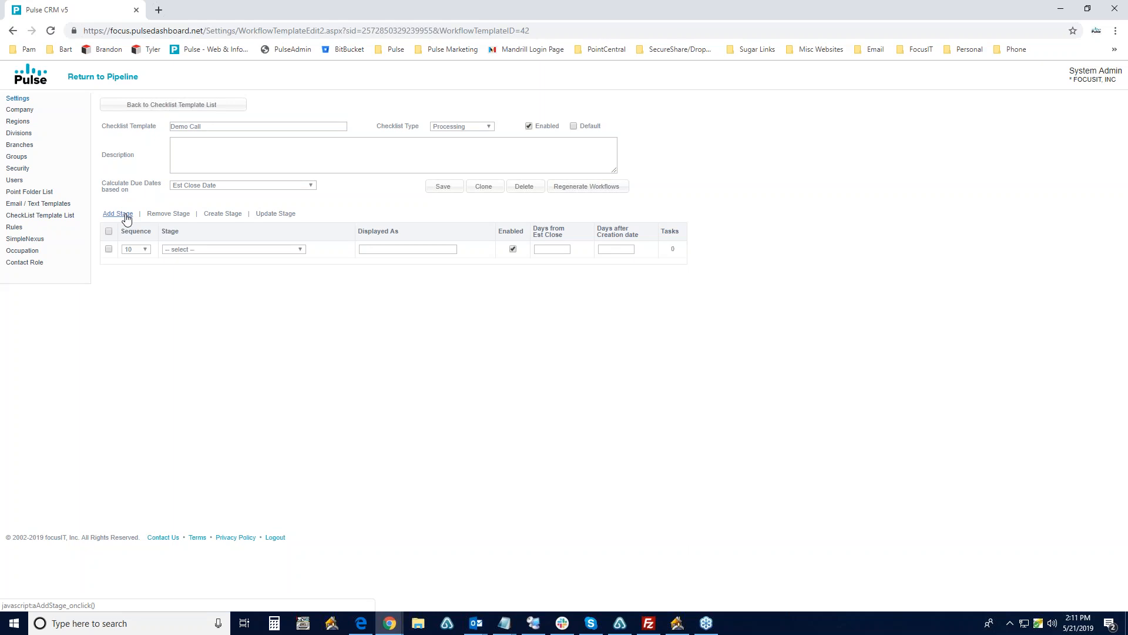
pyautogui.click(125, 215)
pyautogui.click(125, 215)
pyautogui.click(125, 215)
pyautogui.click(125, 215)
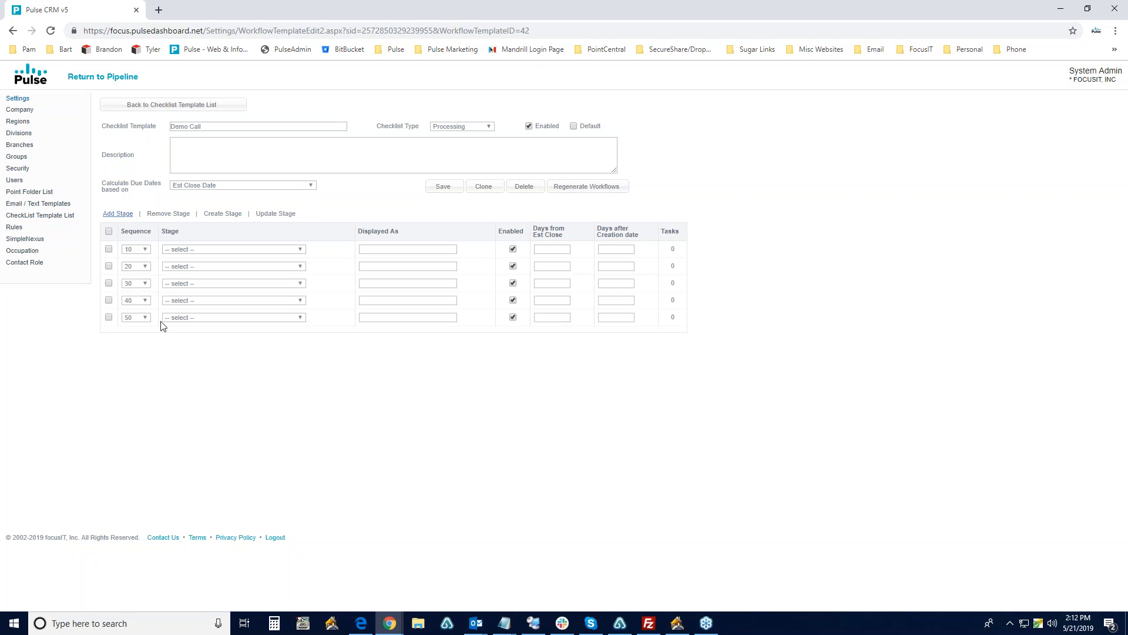
# Step: Assign the stages Application, Sent to Processing and Submitted to the first three rows of the Demo Call template
pyautogui.click(300, 250)
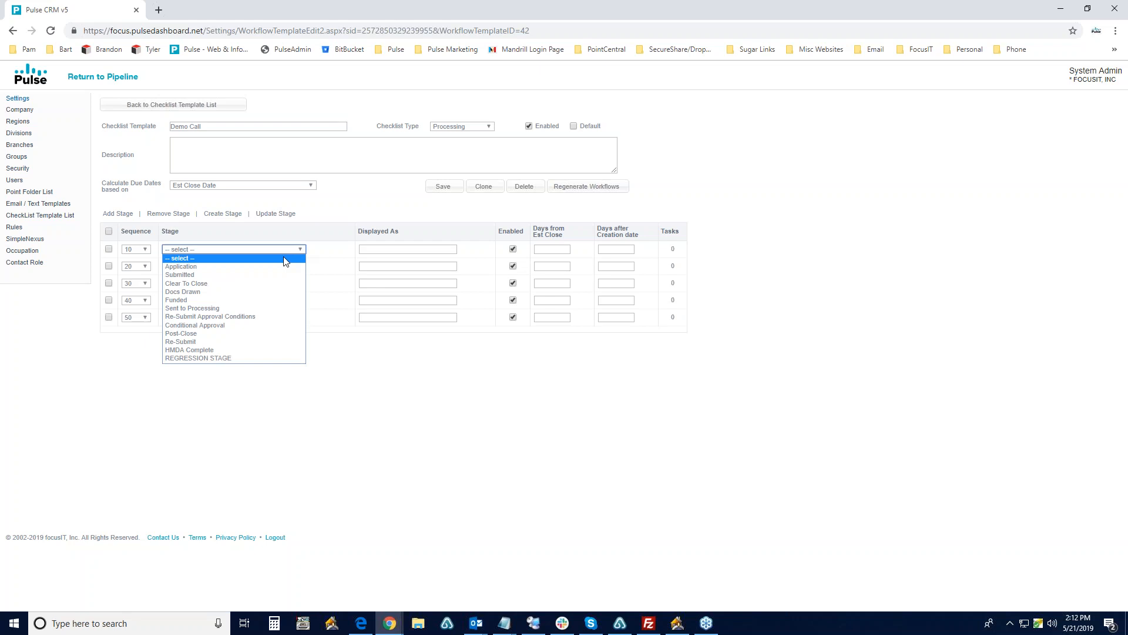
pyautogui.click(270, 267)
pyautogui.click(268, 266)
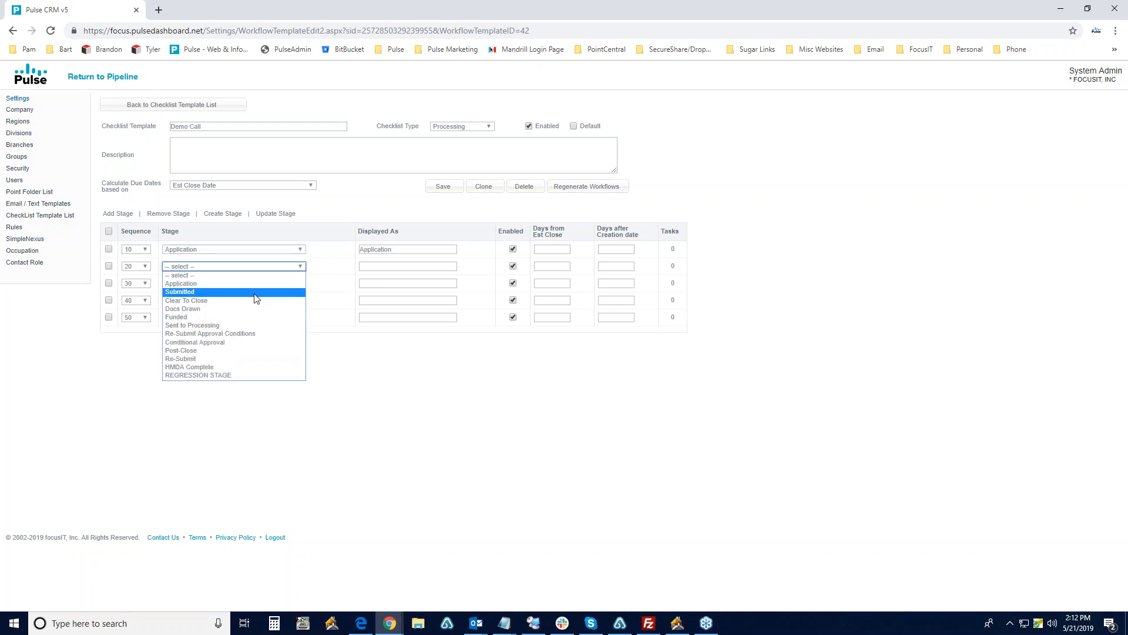
pyautogui.click(255, 293)
pyautogui.click(281, 265)
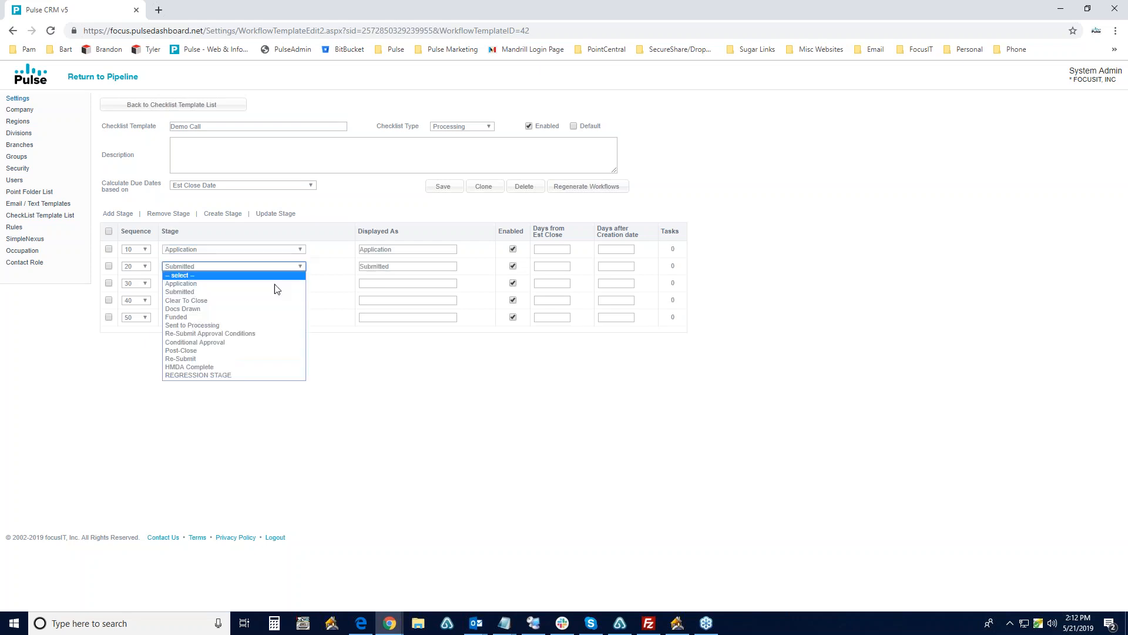
pyautogui.click(236, 325)
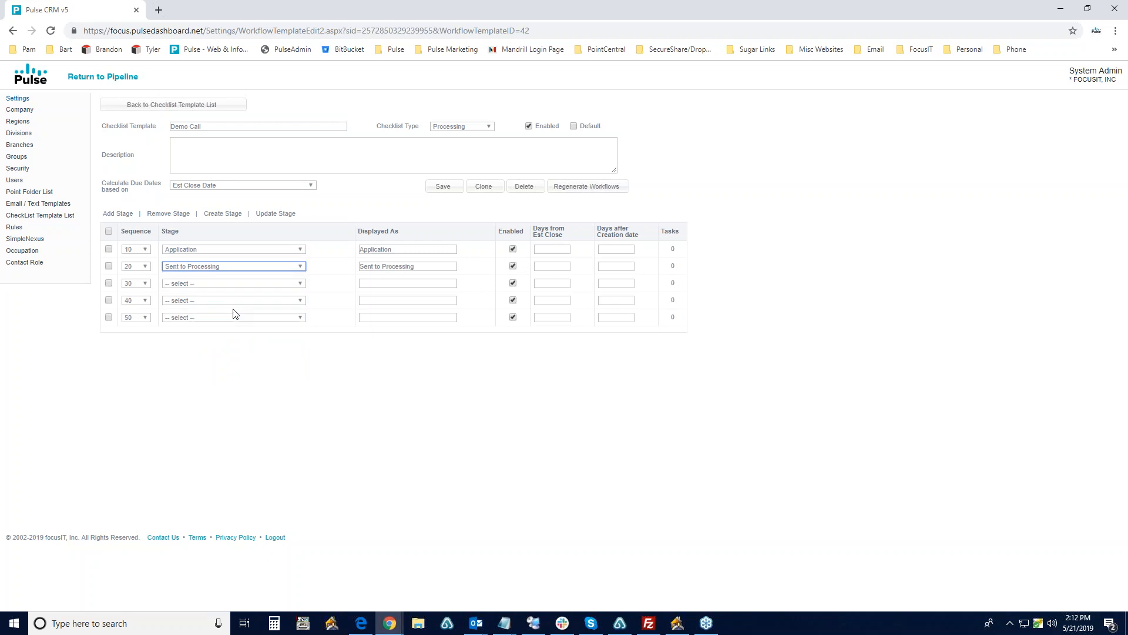
pyautogui.click(251, 283)
pyautogui.click(240, 310)
# Step: Assign Conditional Approval and Clear To Close to the last two stage rows and try to save the template
pyautogui.click(238, 301)
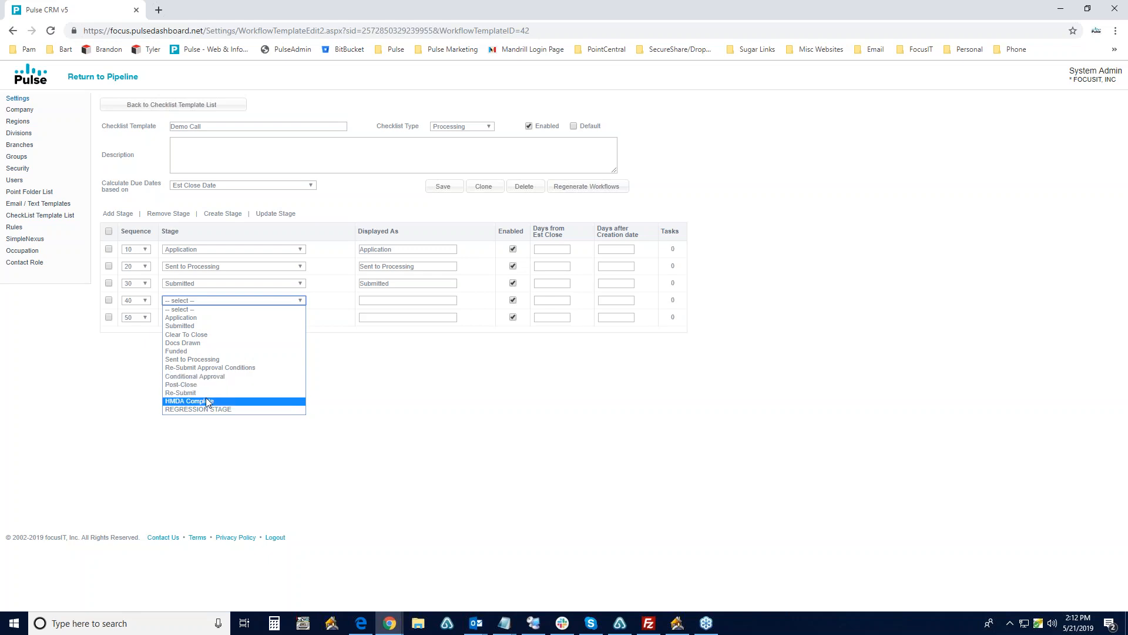
pyautogui.click(203, 376)
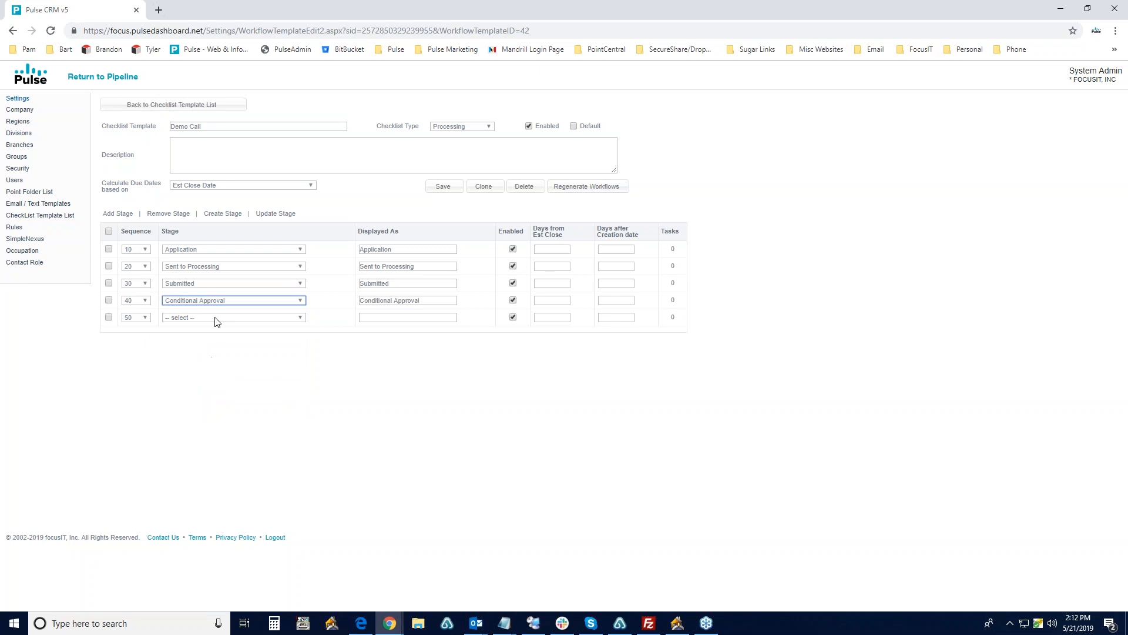
pyautogui.click(212, 318)
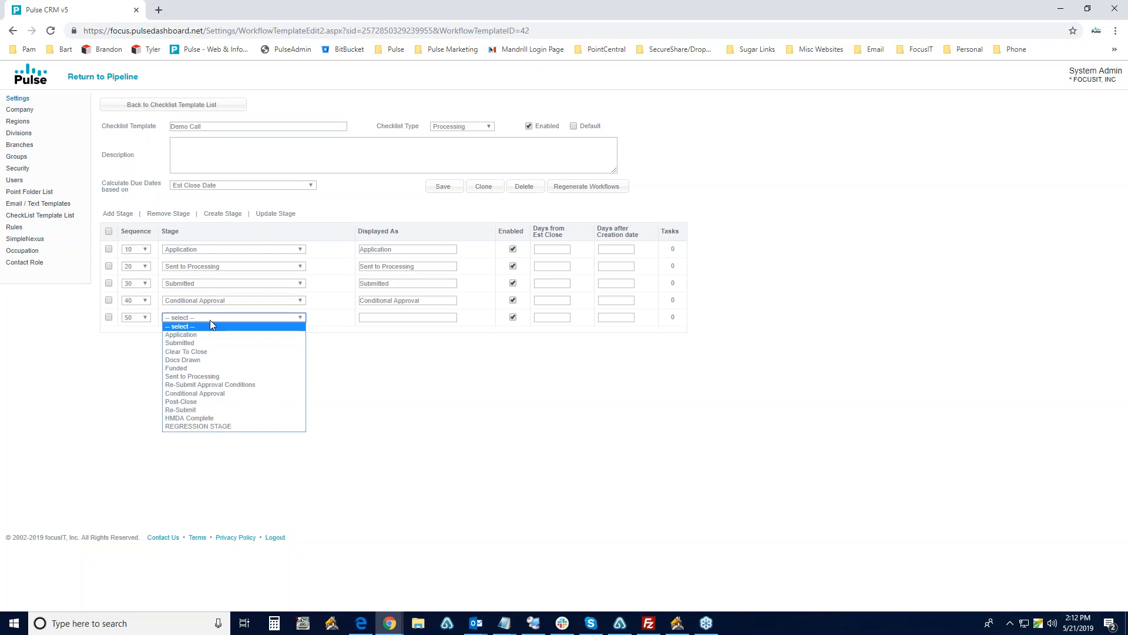
pyautogui.click(197, 351)
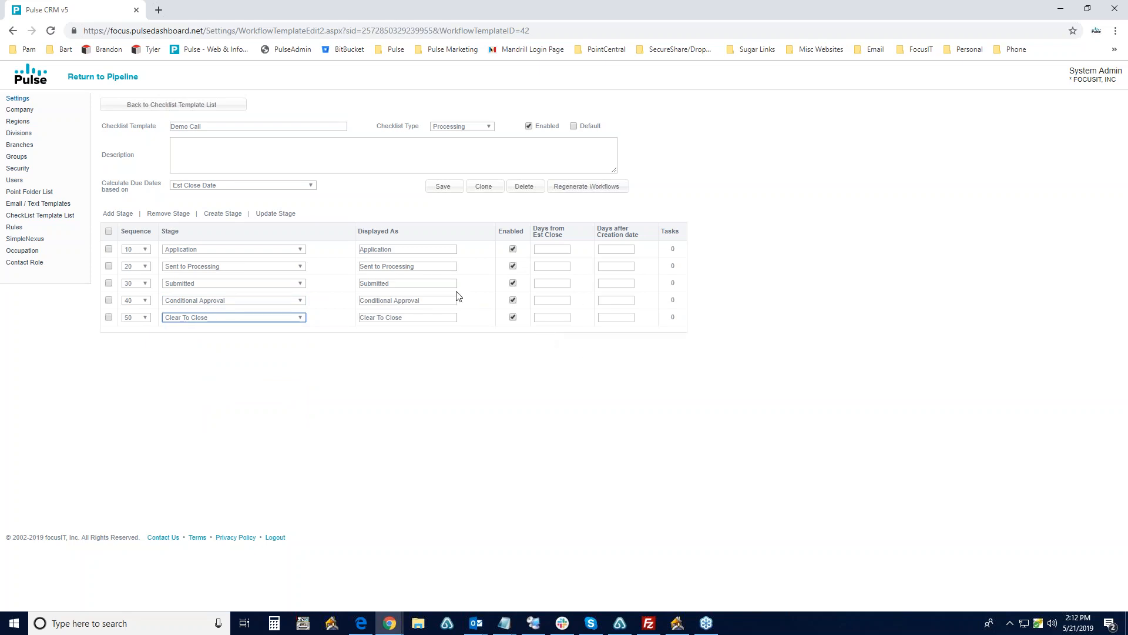
pyautogui.click(444, 191)
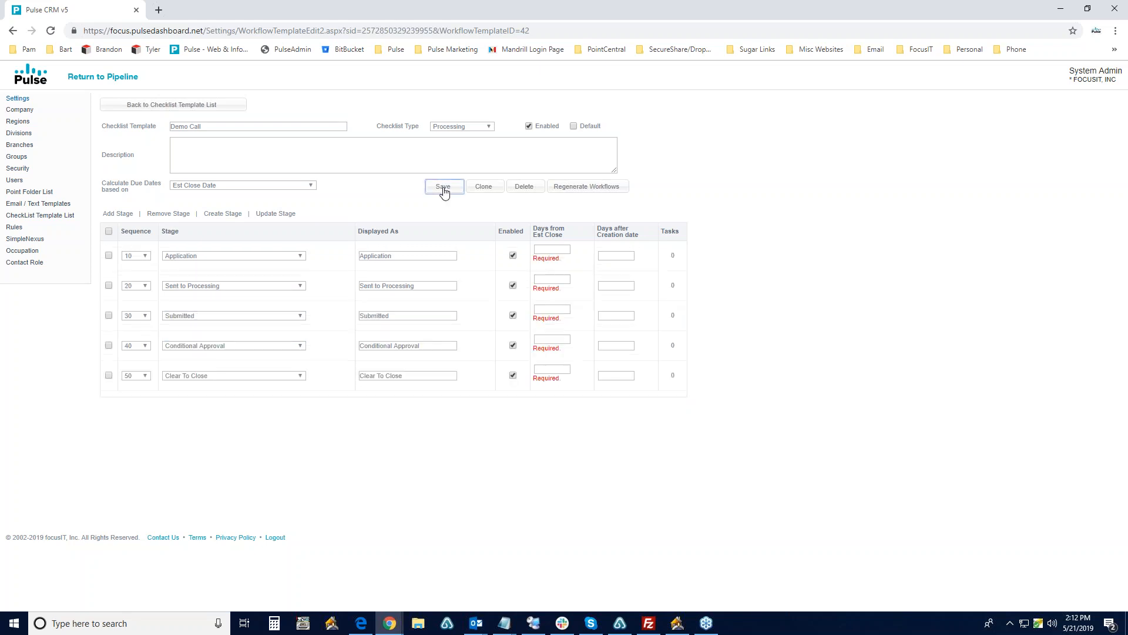
pyautogui.click(559, 251)
# Step: Leave the Demo Call template, open a blank checklist template form and examine the options for calculating due dates
pyautogui.click(162, 107)
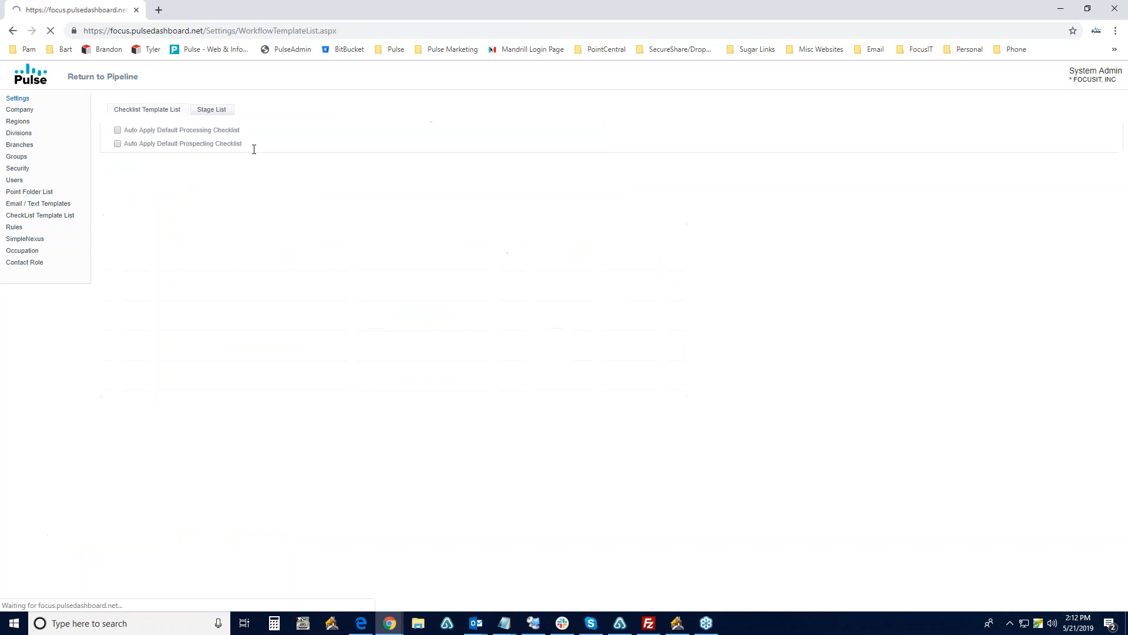
pyautogui.click(162, 169)
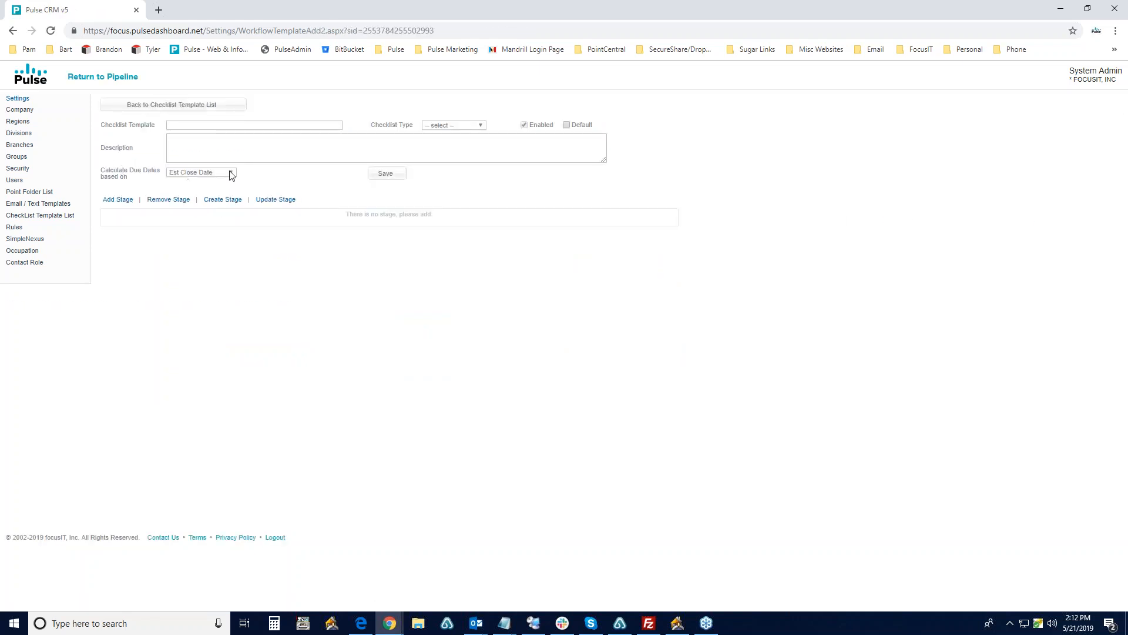
pyautogui.moveTo(254, 176); pyautogui.dragTo(101, 171)
pyautogui.click(234, 176)
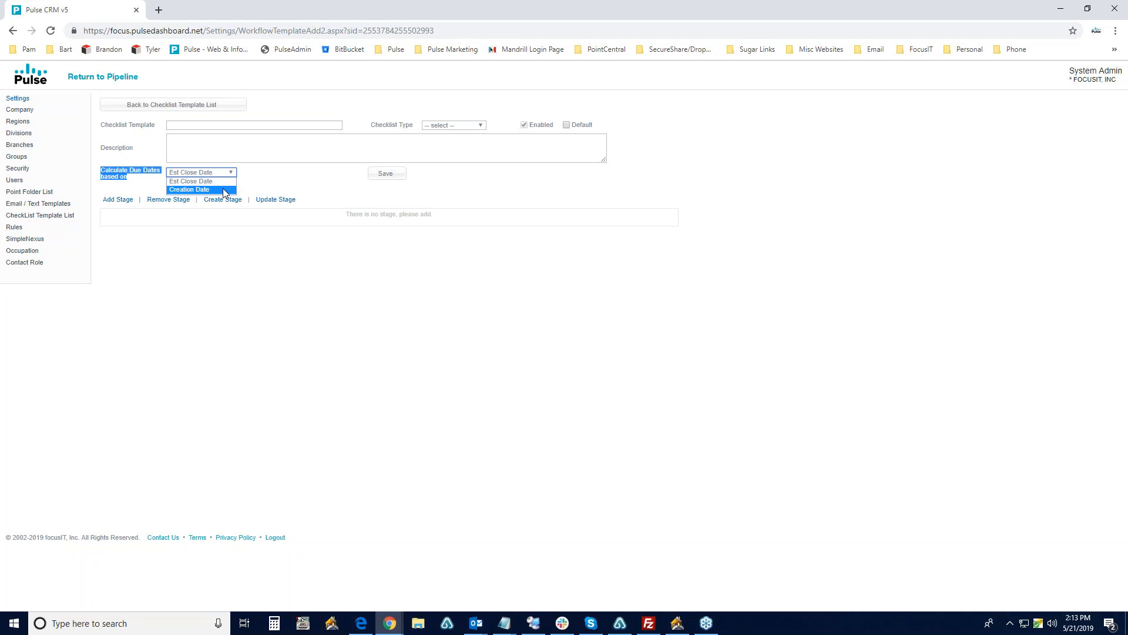
pyautogui.click(226, 182)
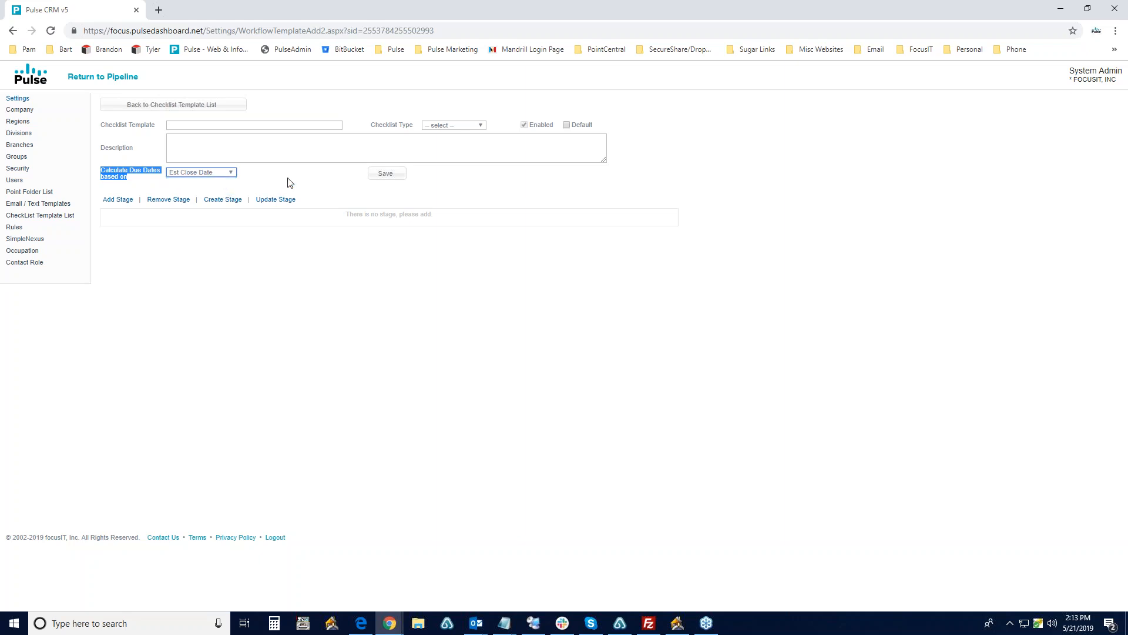
# Step: Switch to Point to examine the Est Close field on the Status and Checklist screen, and compare it with Pulse's due date options
pyautogui.click(678, 623)
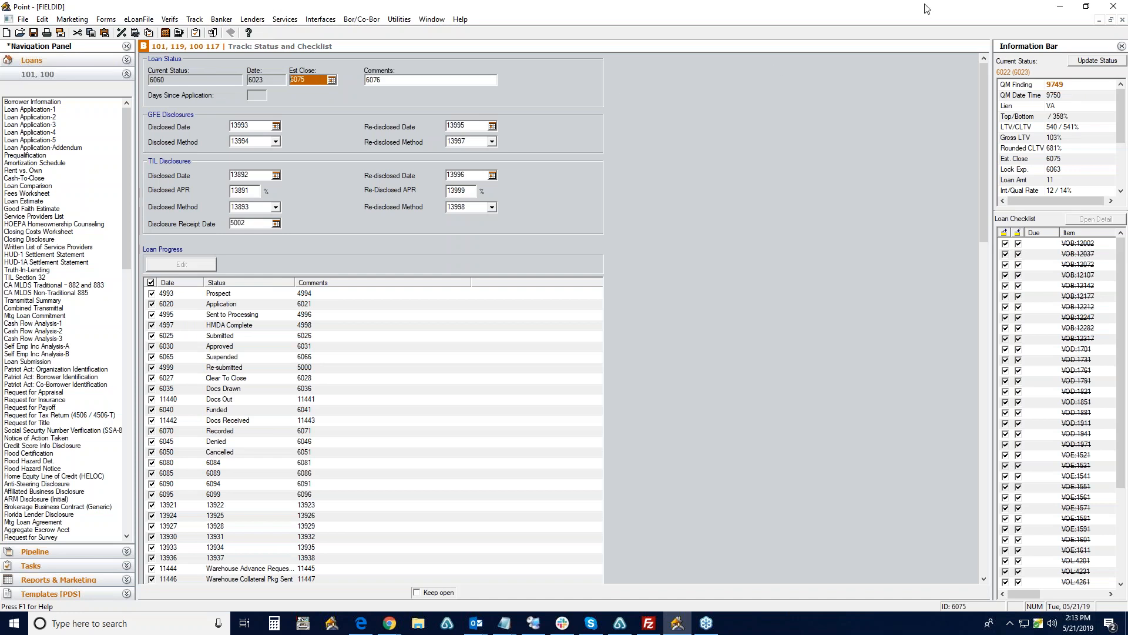
pyautogui.click(1060, 7)
pyautogui.click(229, 174)
pyautogui.click(277, 184)
# Step: Reopen the Demo Call checklist template from the template list and add three blank stage rows
pyautogui.click(176, 107)
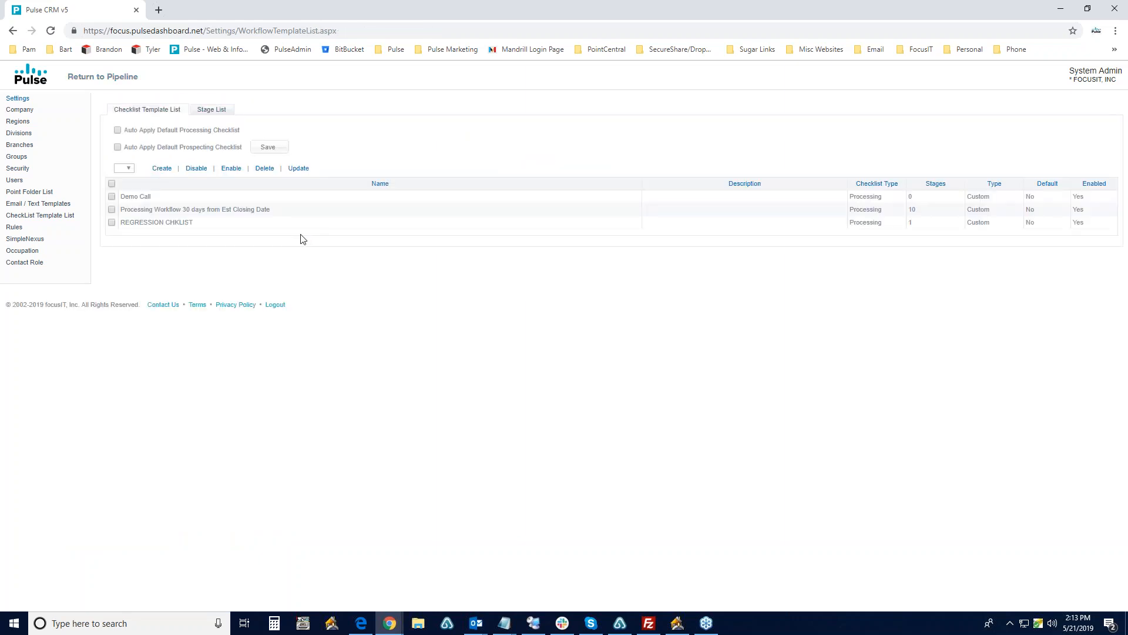
pyautogui.click(132, 197)
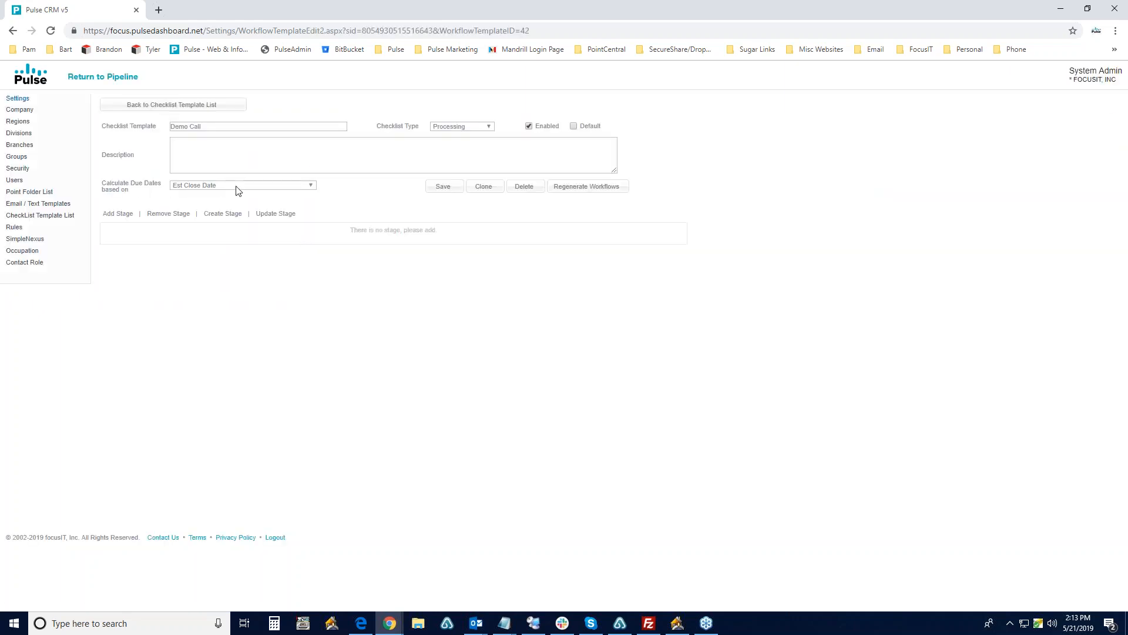
pyautogui.click(122, 217)
pyautogui.click(124, 217)
pyautogui.click(124, 219)
# Step: Assign the stages Application, Sent to Processing and Submitted to rows 10, 20 and 30
pyautogui.click(241, 248)
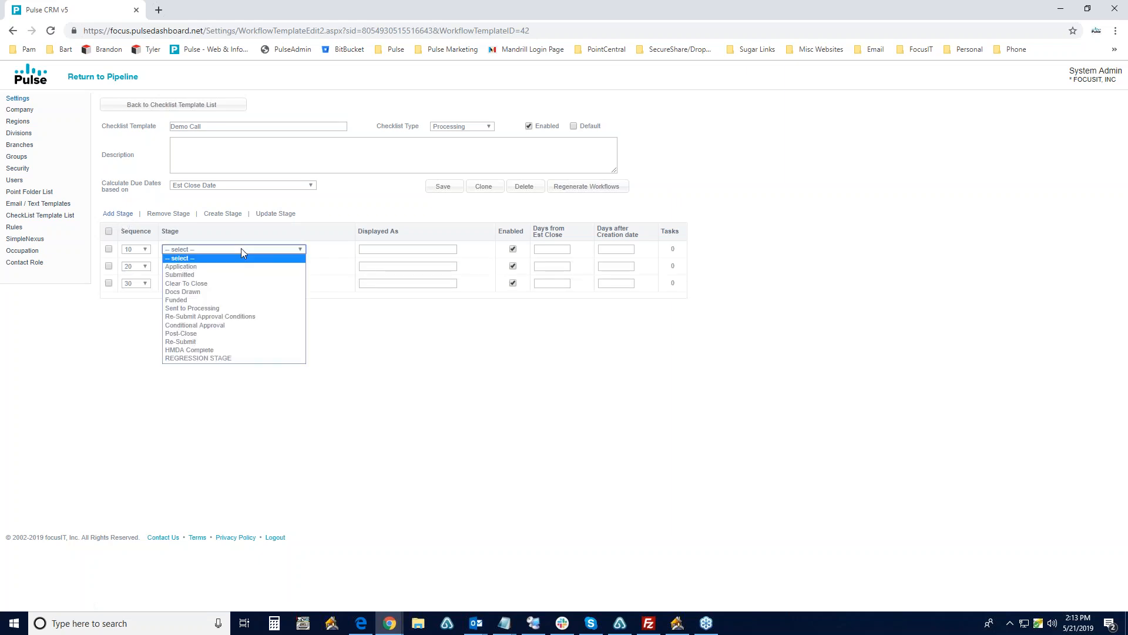
pyautogui.click(235, 266)
pyautogui.click(232, 268)
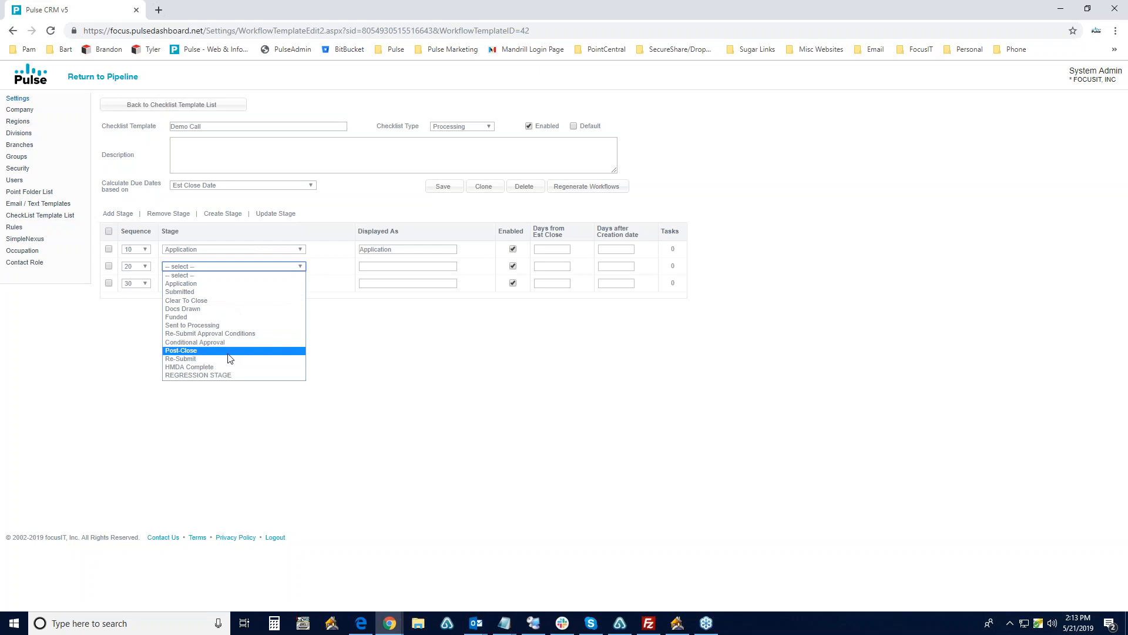
pyautogui.click(213, 325)
pyautogui.click(212, 283)
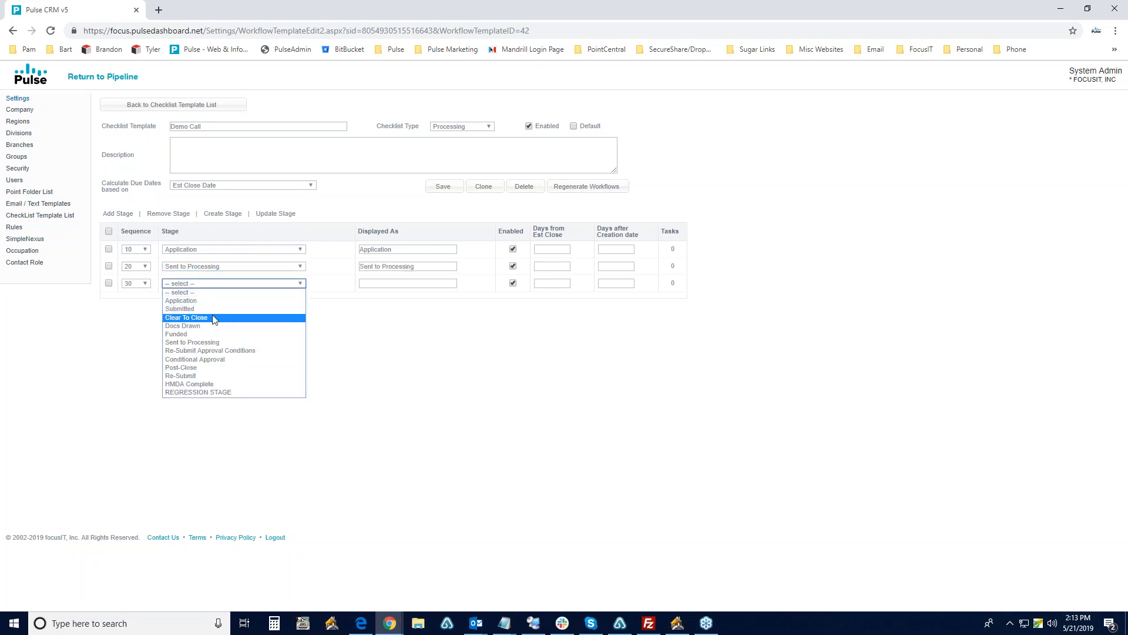
pyautogui.click(213, 309)
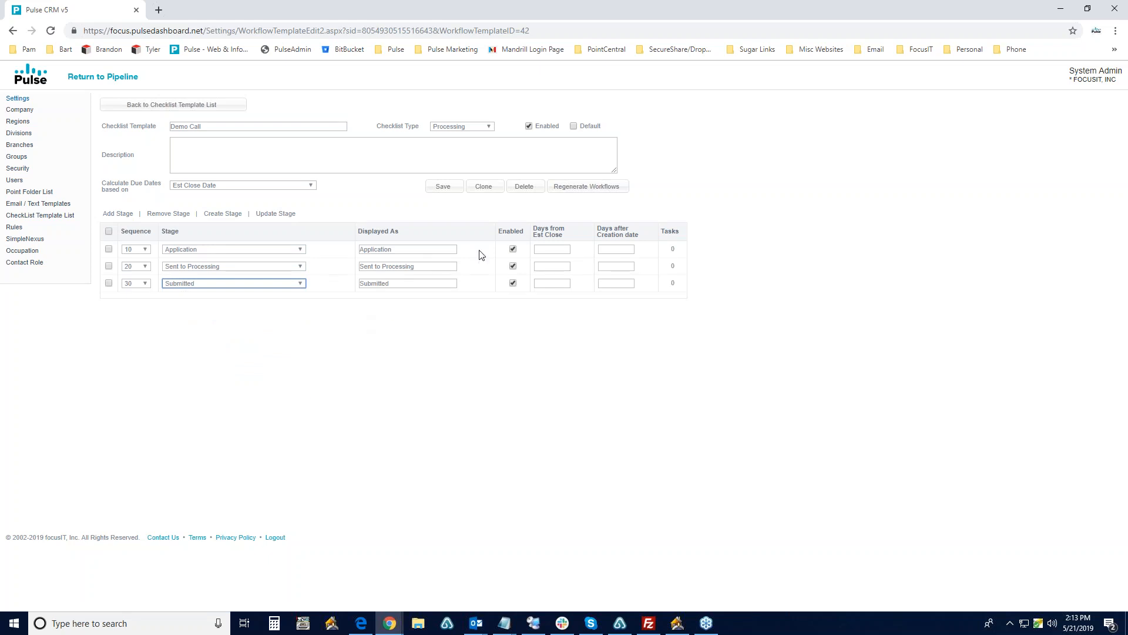
# Step: Set the days from estimated close to -30 for the Application stage and -25 for Sent to Processing
pyautogui.click(540, 248)
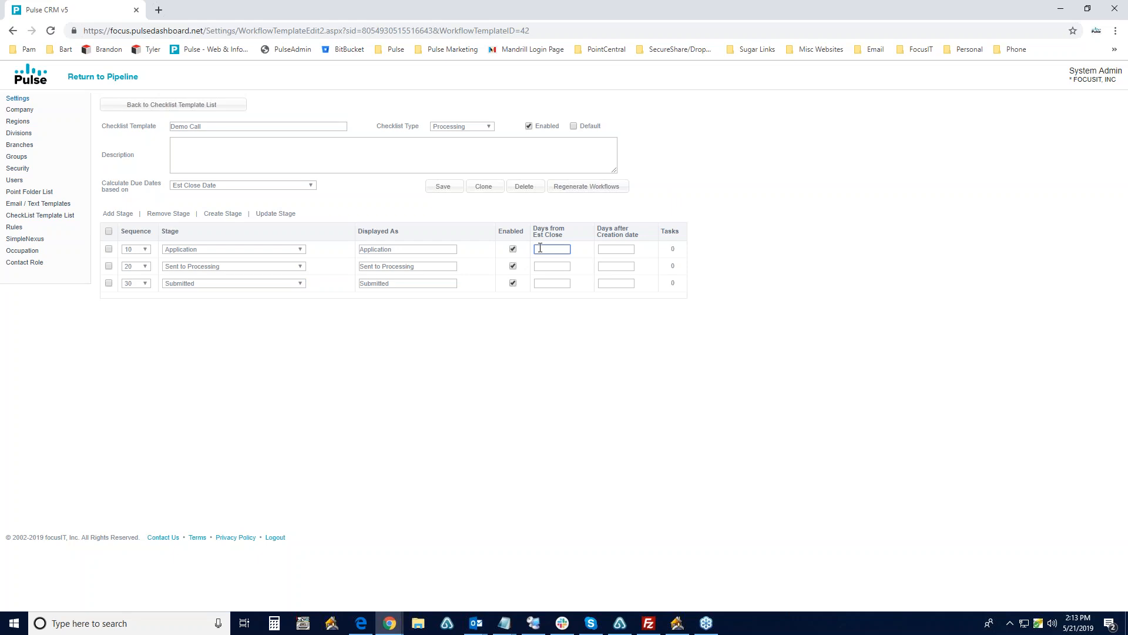
pyautogui.write('0')
pyautogui.click(545, 267)
pyautogui.click(547, 285)
pyautogui.moveTo(548, 269); pyautogui.dragTo(502, 270)
pyautogui.write('2')
pyautogui.press('BackSpace')
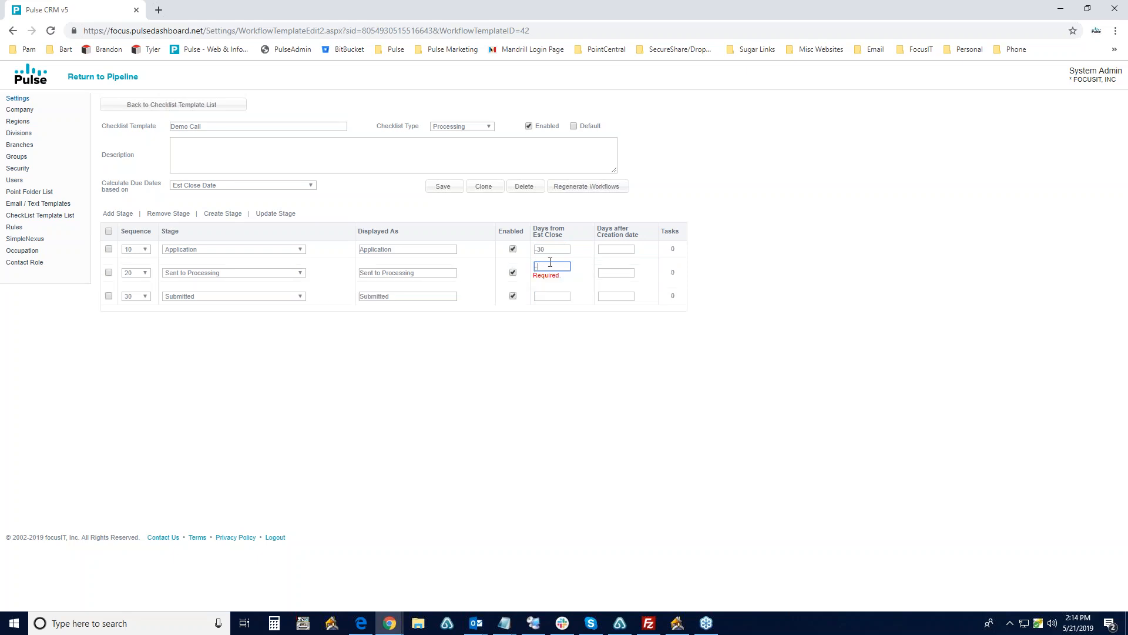
pyautogui.write('-25')
# Step: Set the Submitted stage's days from estimated close to -23 and save the Demo Call template
pyautogui.click(545, 286)
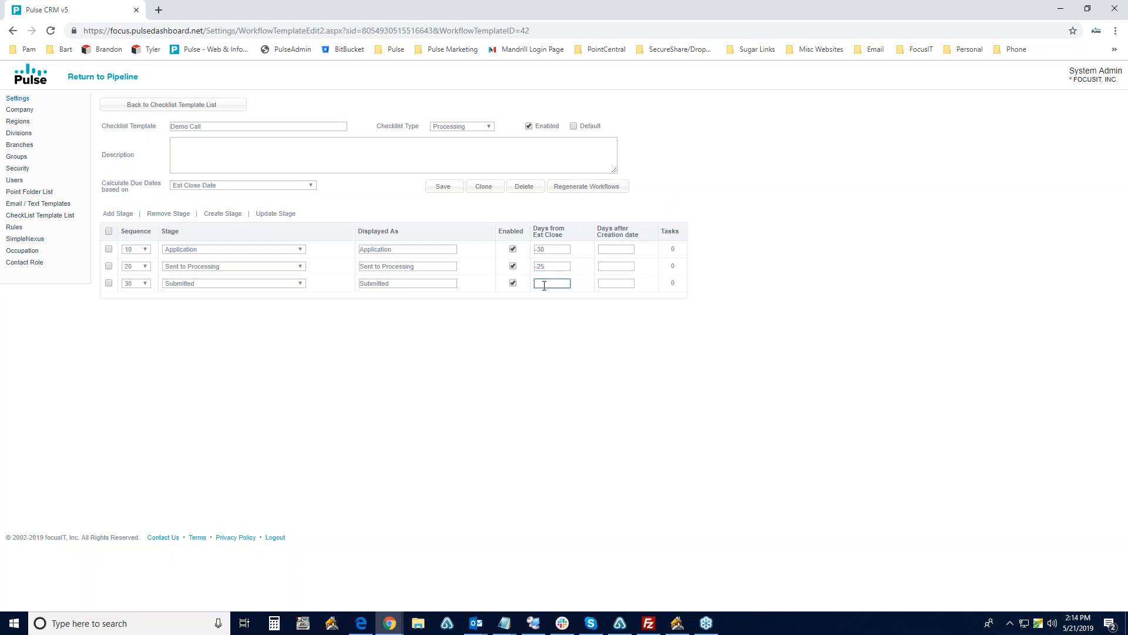
pyautogui.write('-2')
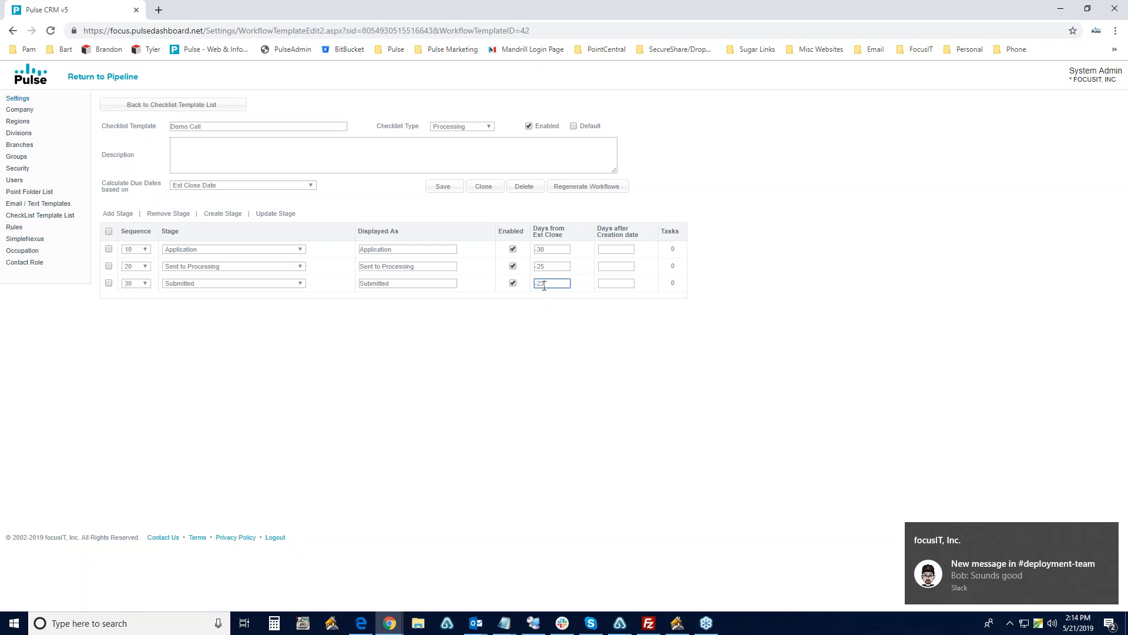
pyautogui.write('3')
pyautogui.click(511, 317)
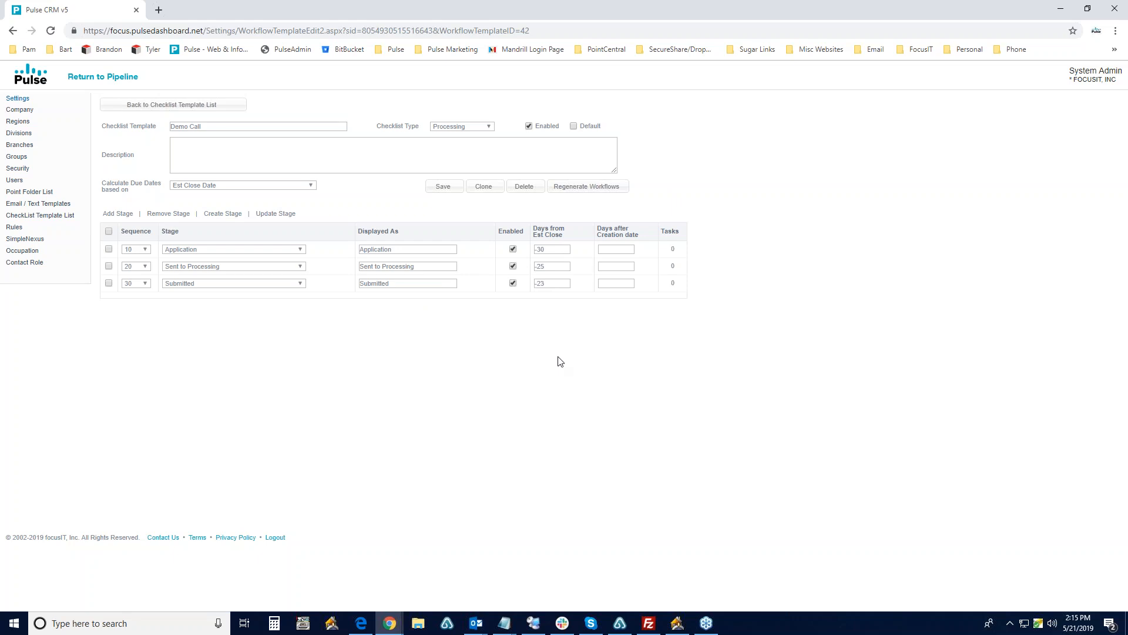
pyautogui.click(443, 186)
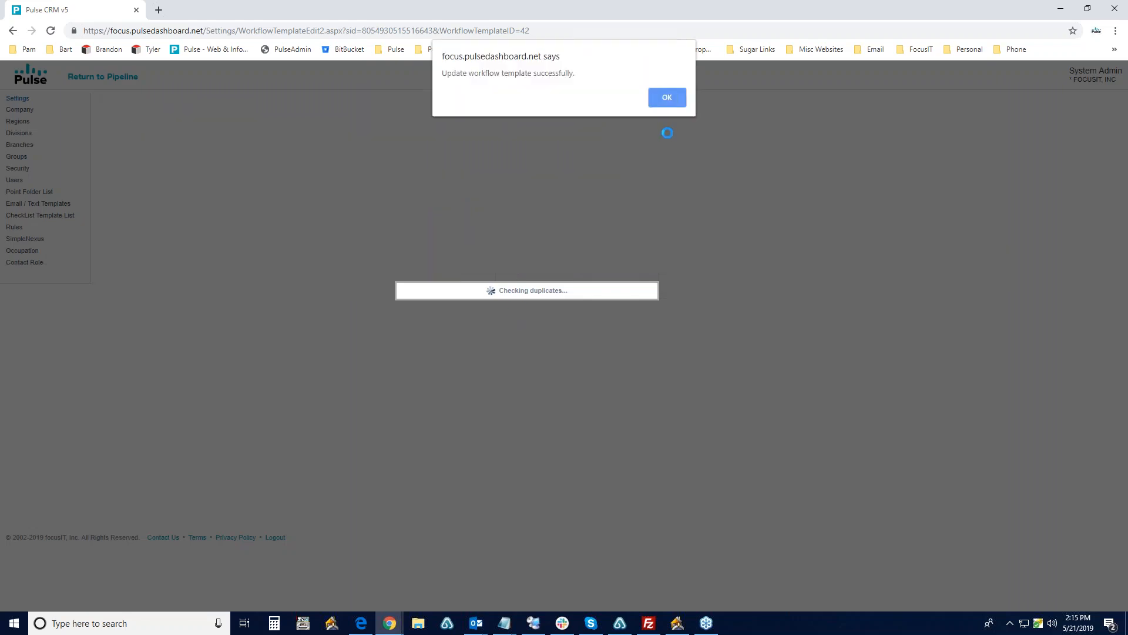
pyautogui.click(675, 100)
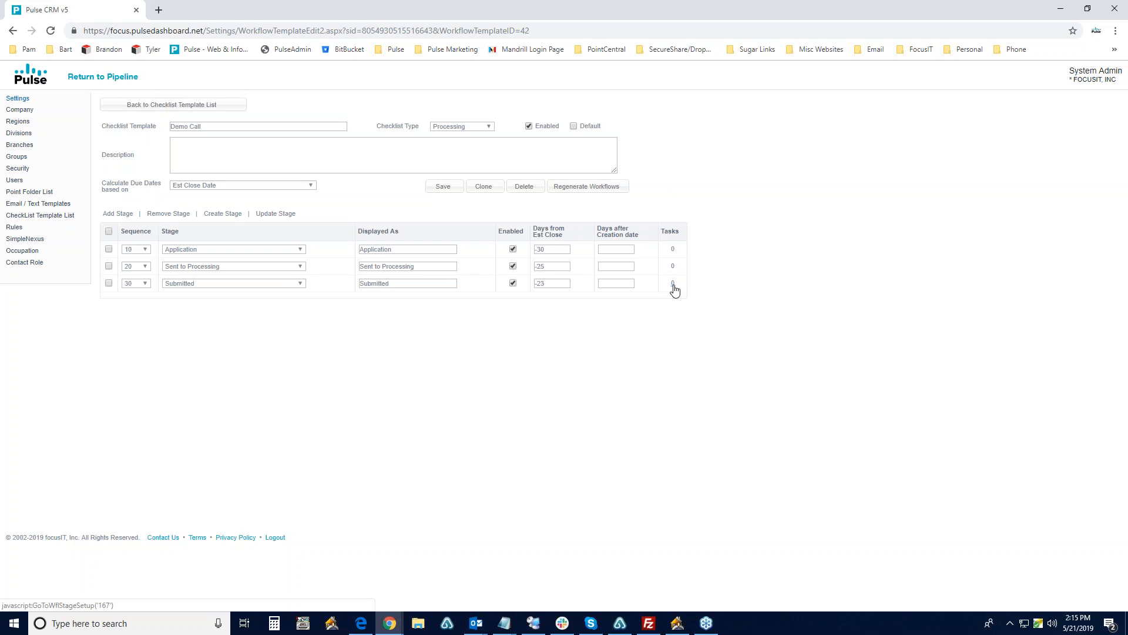
# Step: Open the Application stage's task setup and examine its selectable stages and due date calculation options
pyautogui.click(673, 250)
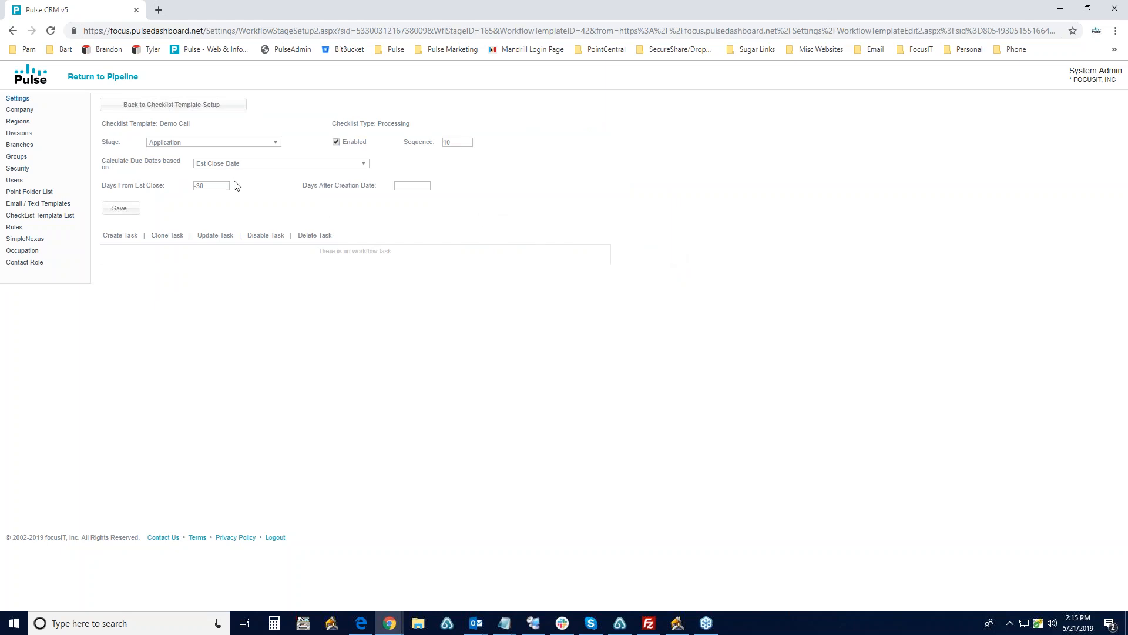
pyautogui.moveTo(159, 121); pyautogui.dragTo(197, 127)
pyautogui.click(228, 144)
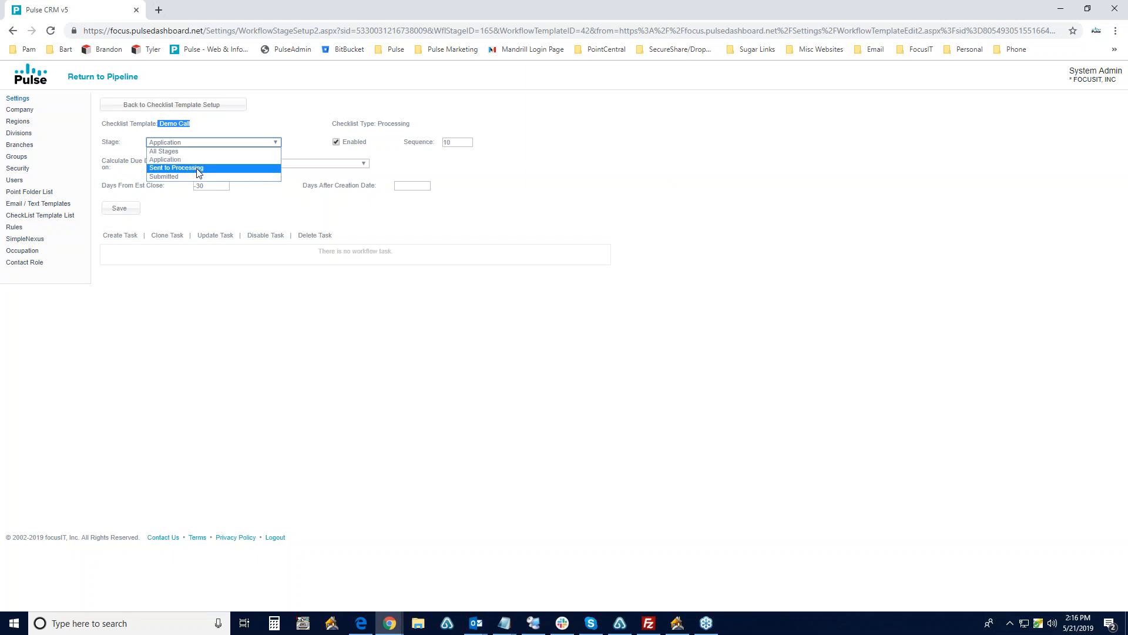
pyautogui.click(277, 126)
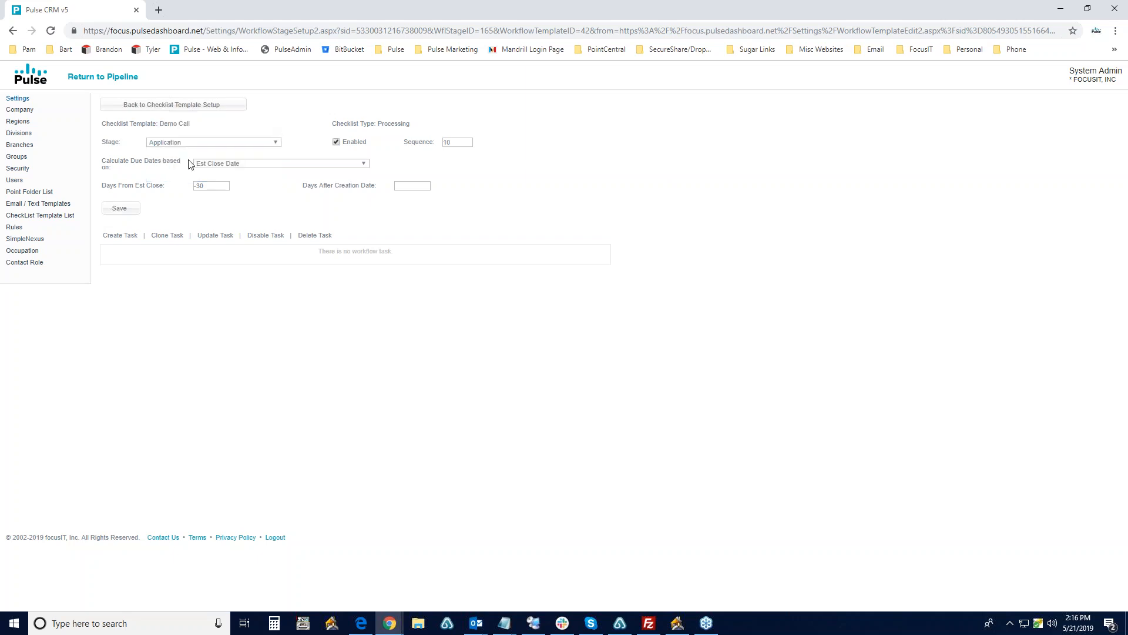
pyautogui.click(275, 168)
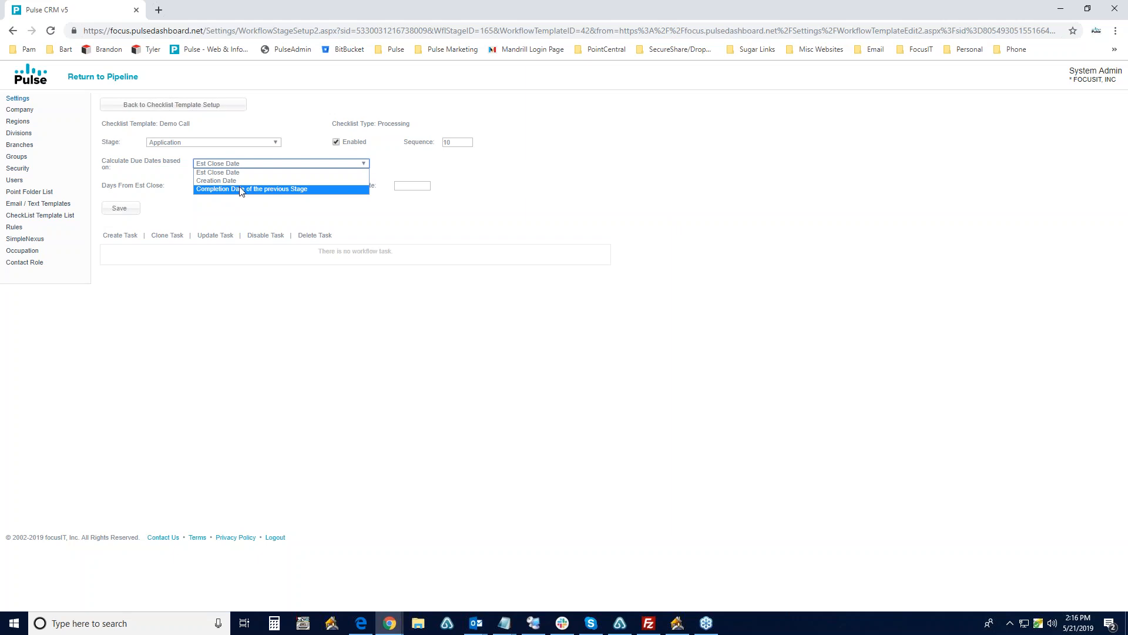
pyautogui.click(171, 172)
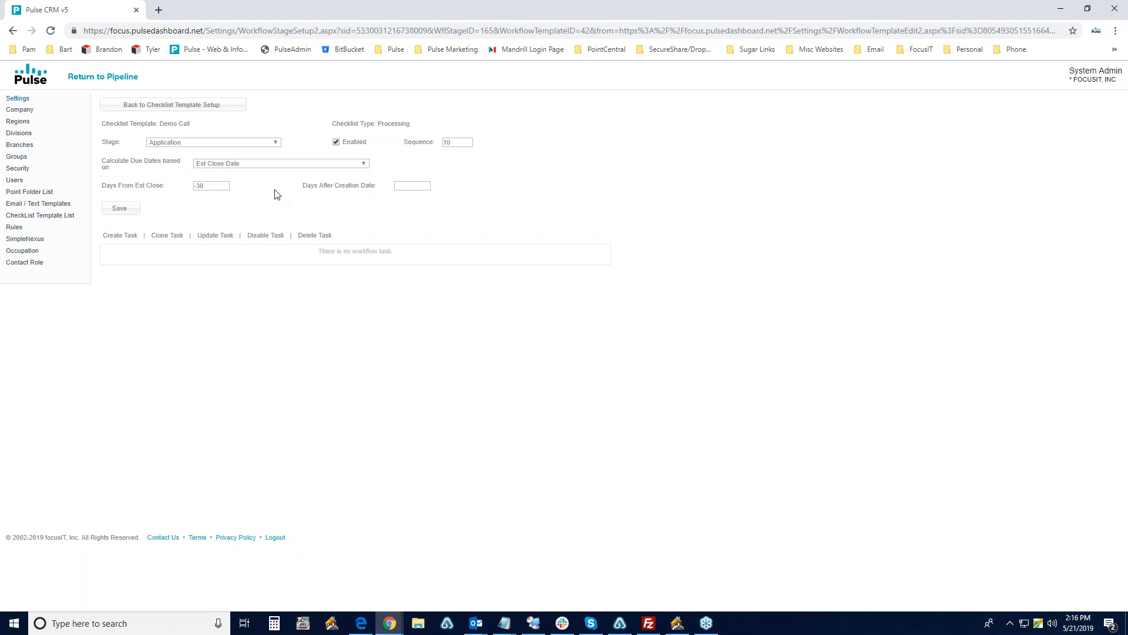
# Step: Base the Application stage's due dates on Creation Date, due 3 days after creation
pyautogui.click(280, 166)
pyautogui.click(251, 180)
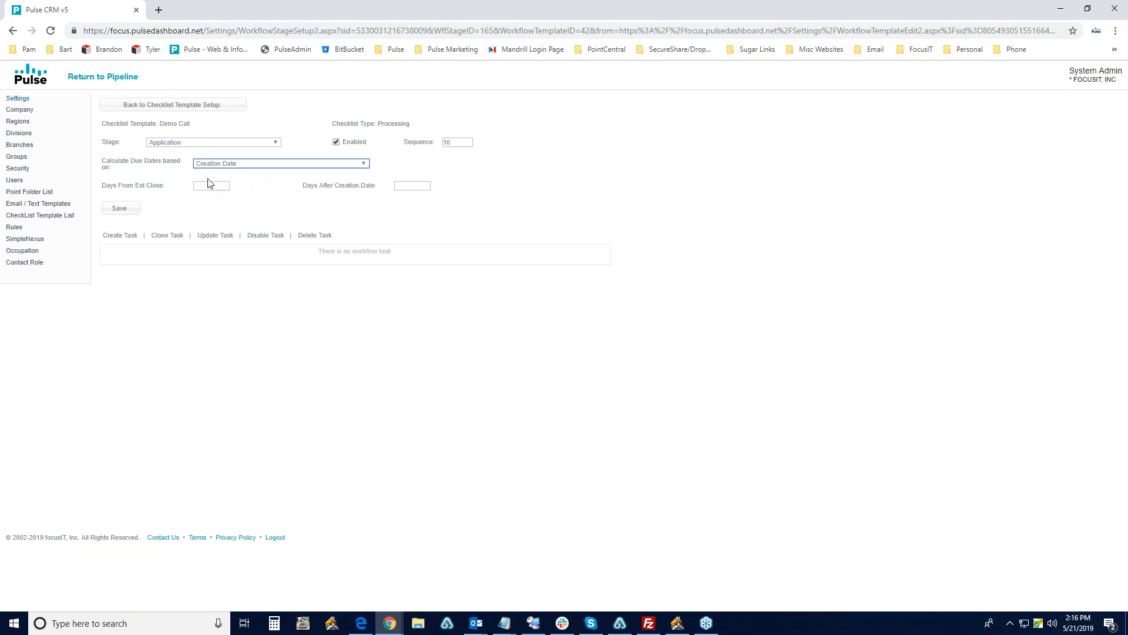
pyautogui.click(410, 187)
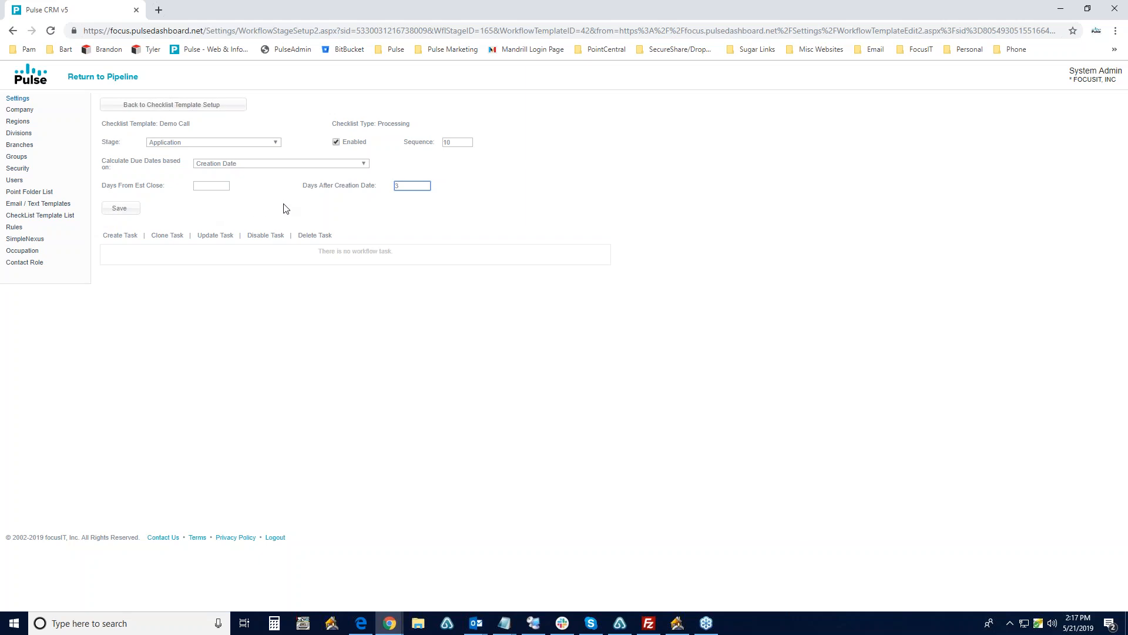
# Step: Clear the days after creation and set the Application stage's days from estimated close back to -30
pyautogui.hotkey('ctrl', 'a')
pyautogui.click(252, 165)
pyautogui.click(247, 179)
pyautogui.click(210, 186)
pyautogui.write('-30')
# Step: Create a task named Demo Task with sequence 5 in the Application stage
pyautogui.click(117, 236)
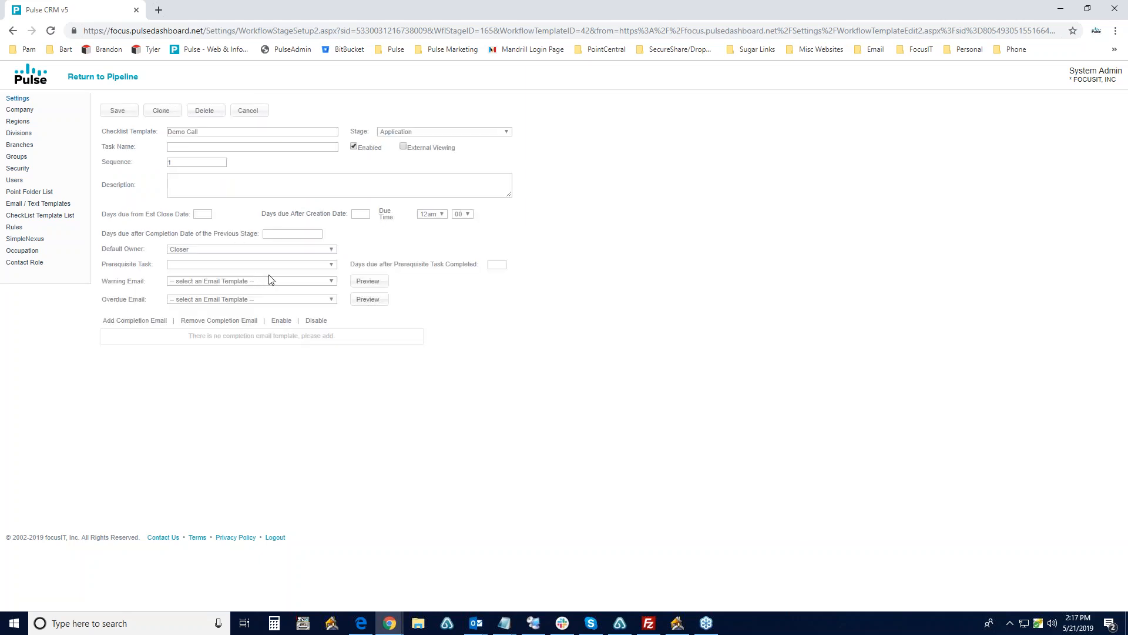
pyautogui.click(196, 147)
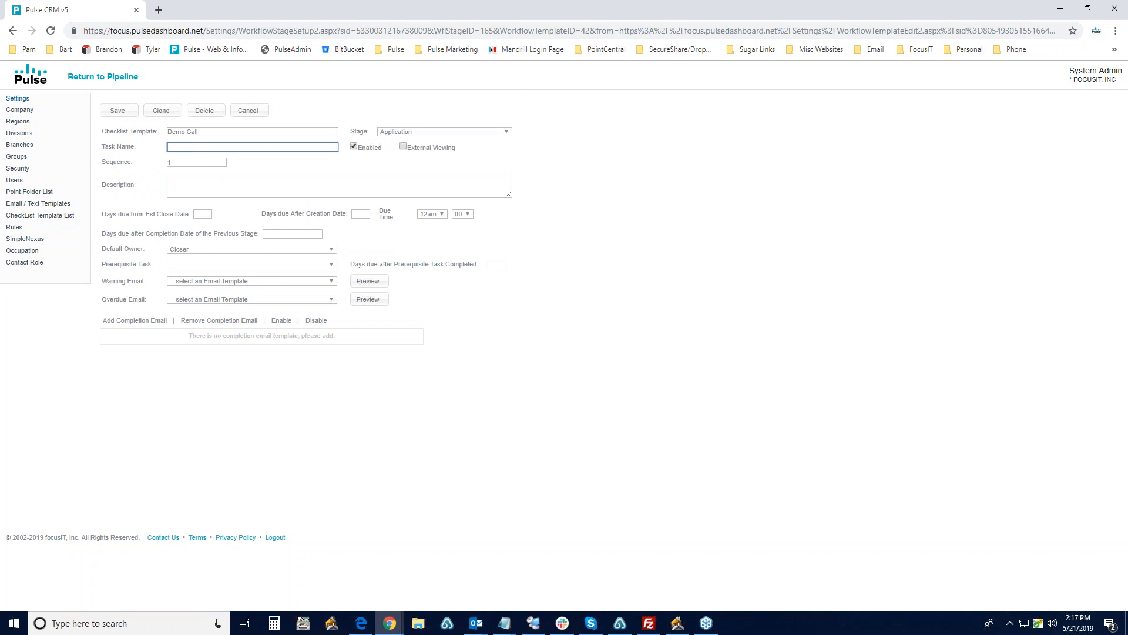
pyautogui.write('Demo Task')
pyautogui.press('Tab')
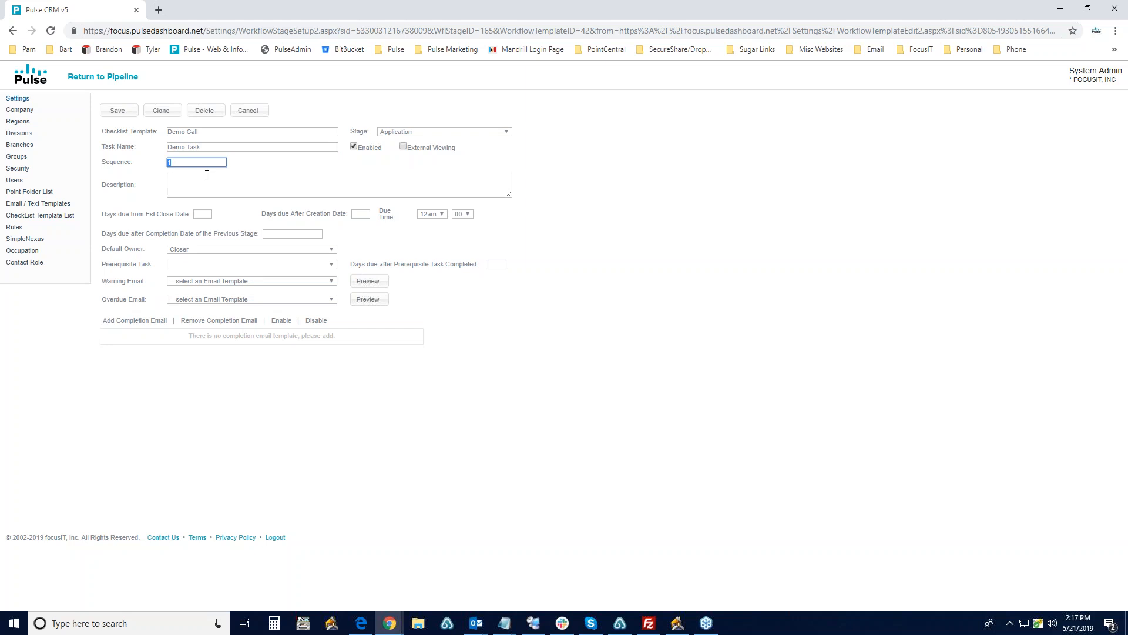
pyautogui.write('5')
# Step: Describe Demo Task as "Demo Desc" and set its days due from estimated close date to -29
pyautogui.click(222, 184)
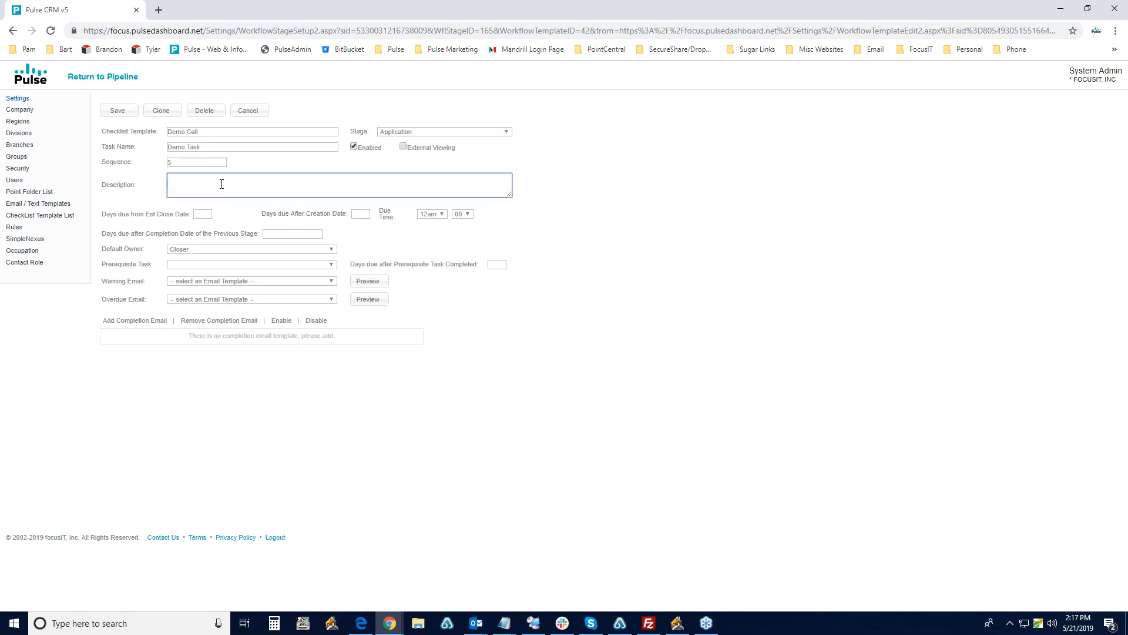
pyautogui.write('Demo De')
pyautogui.click(204, 214)
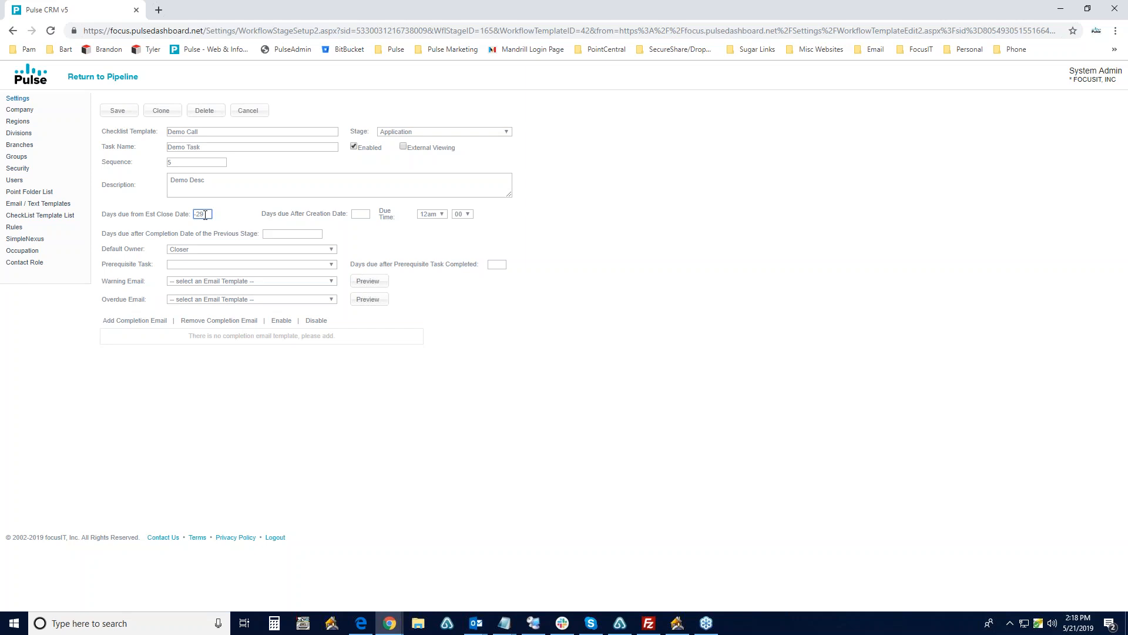
# Step: Review the task's default owner roles and compare them with the Branch/Team tracking screen in Point, returning to Pulse CRM
pyautogui.click(198, 251)
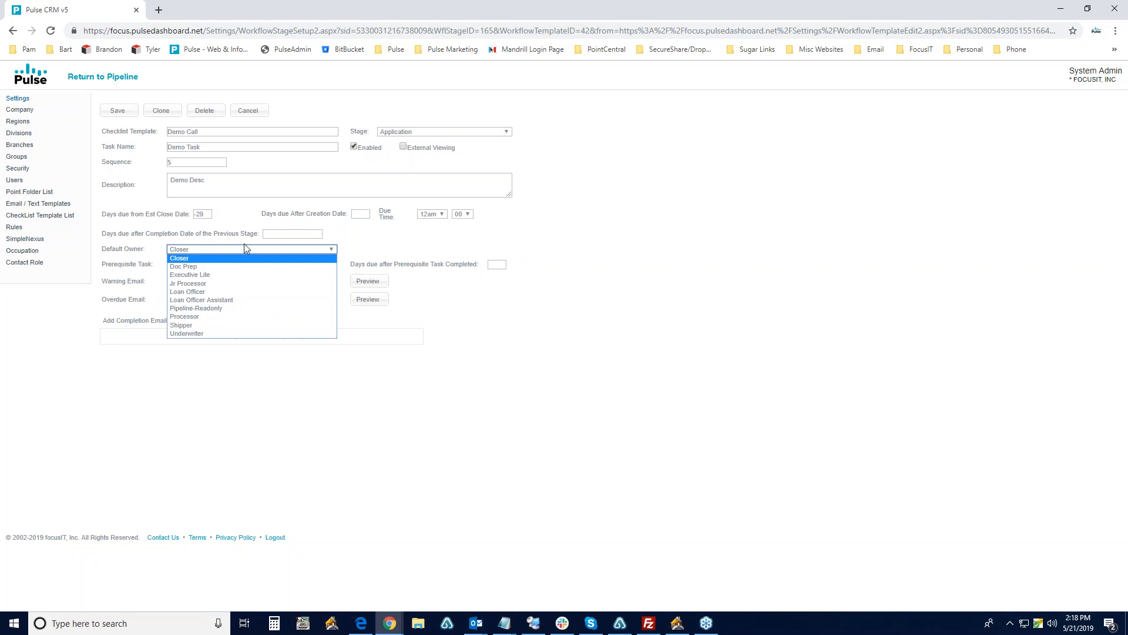
pyautogui.click(678, 623)
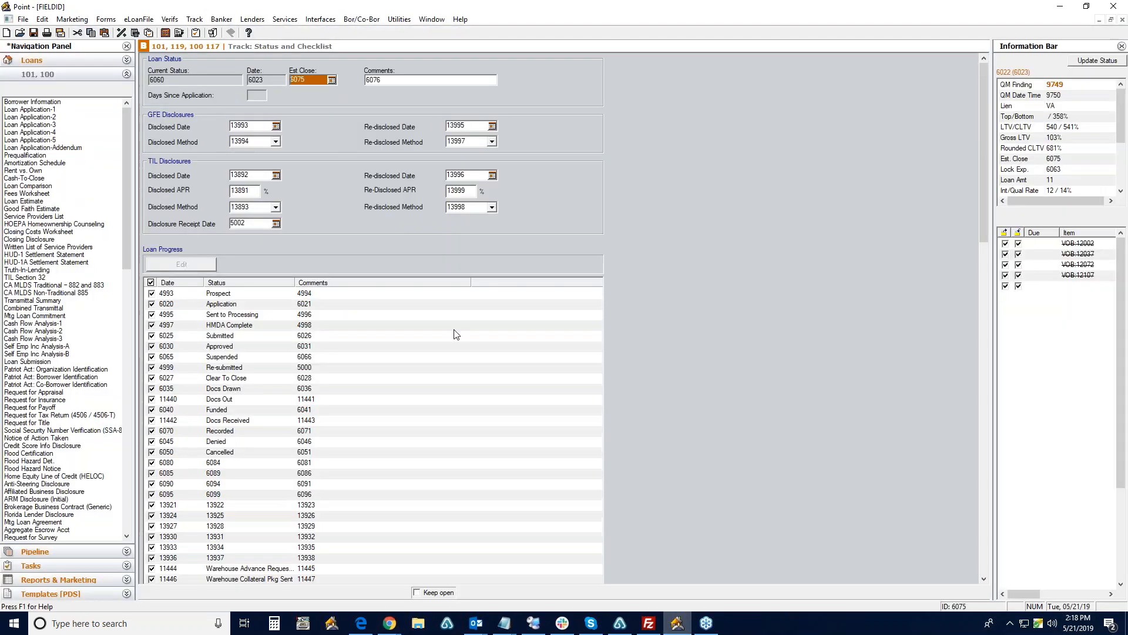
pyautogui.click(194, 19)
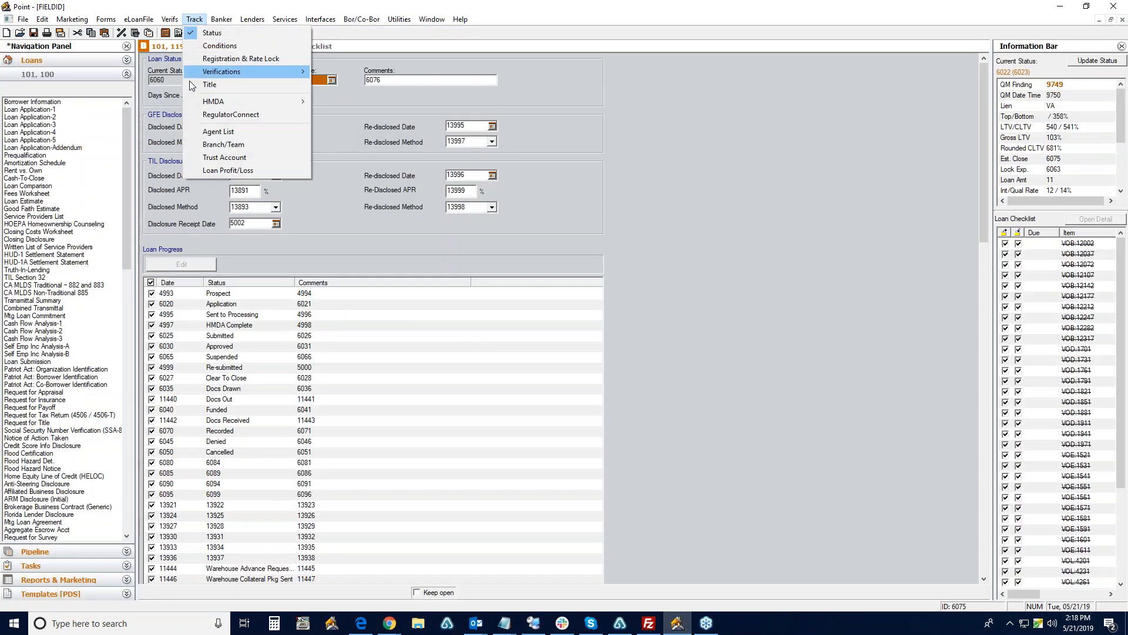
pyautogui.click(209, 145)
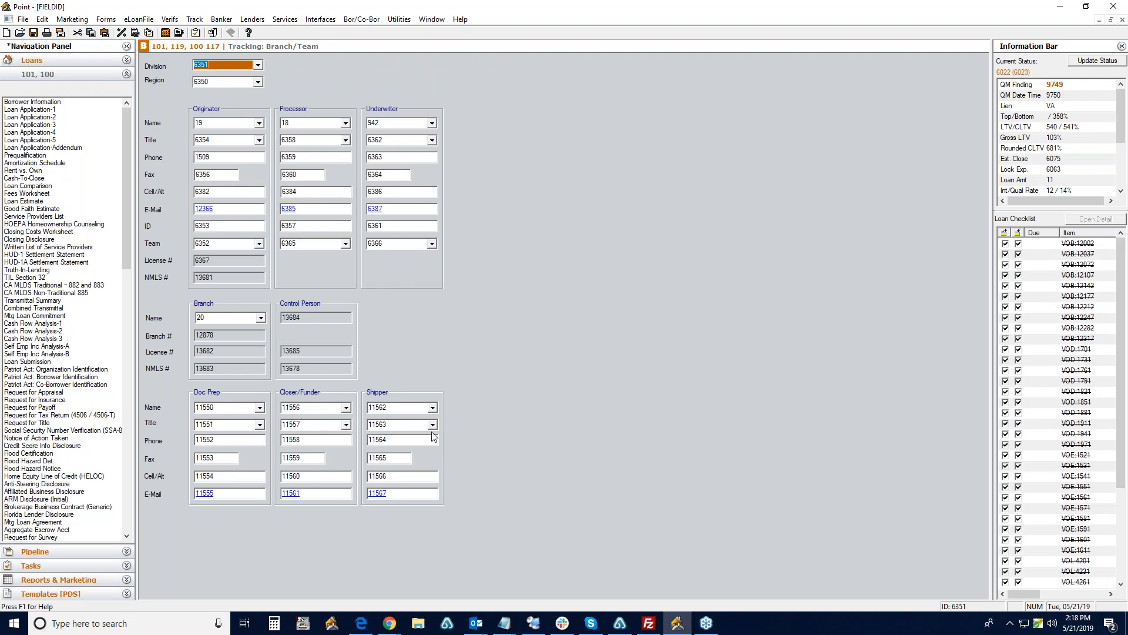
pyautogui.click(1061, 6)
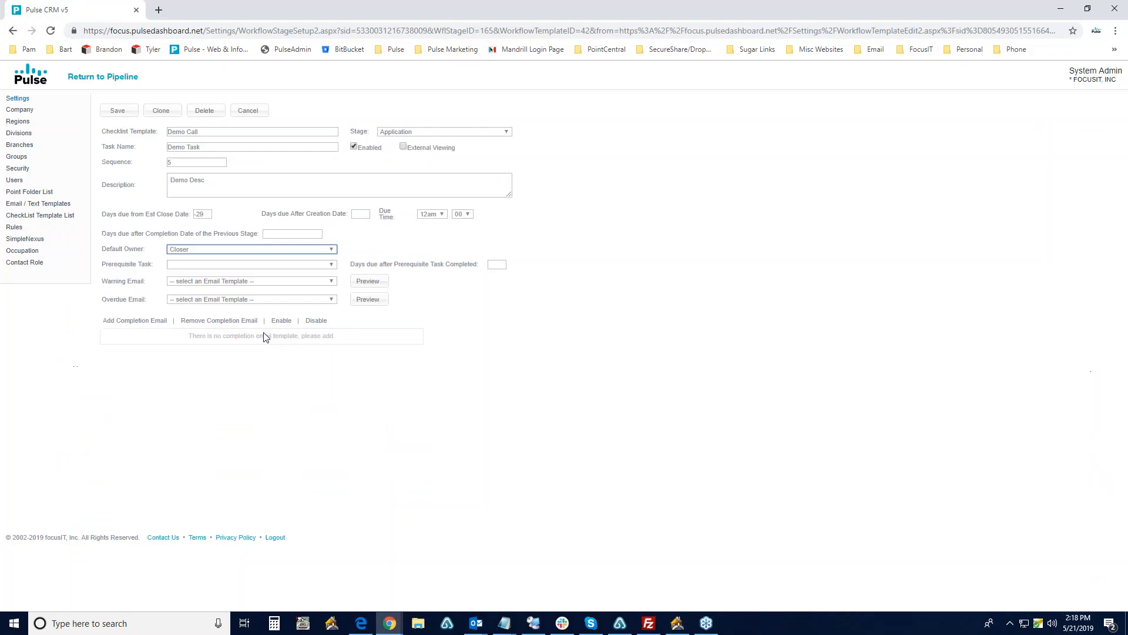
# Step: Set Demo Task's default owner to Loan Officer and add a completion email using the "test" template
pyautogui.click(210, 250)
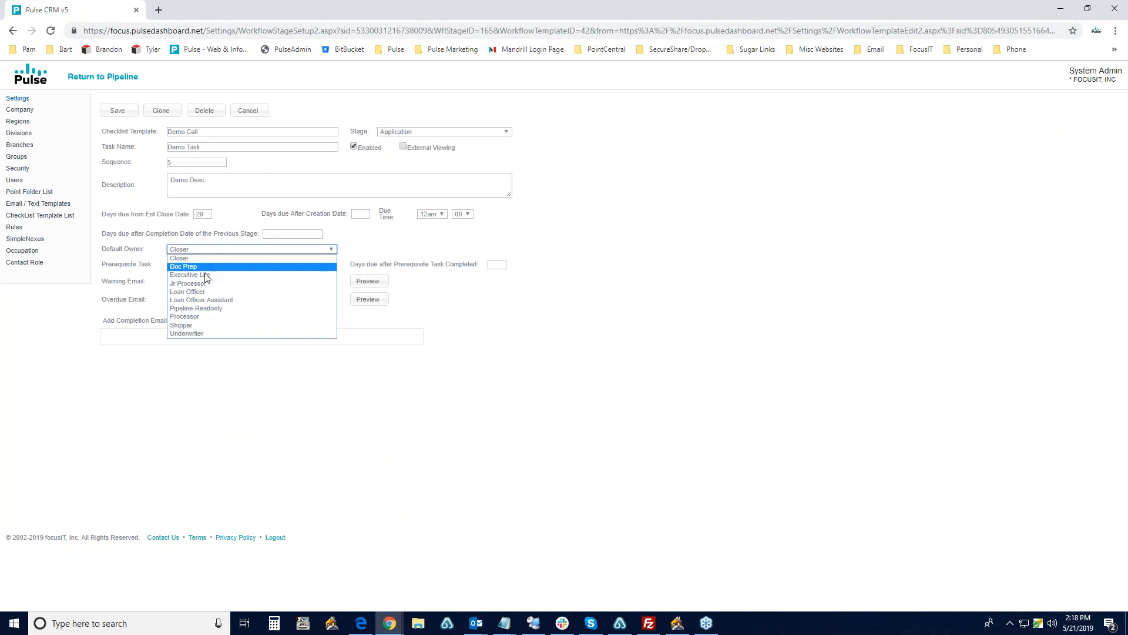
pyautogui.click(203, 292)
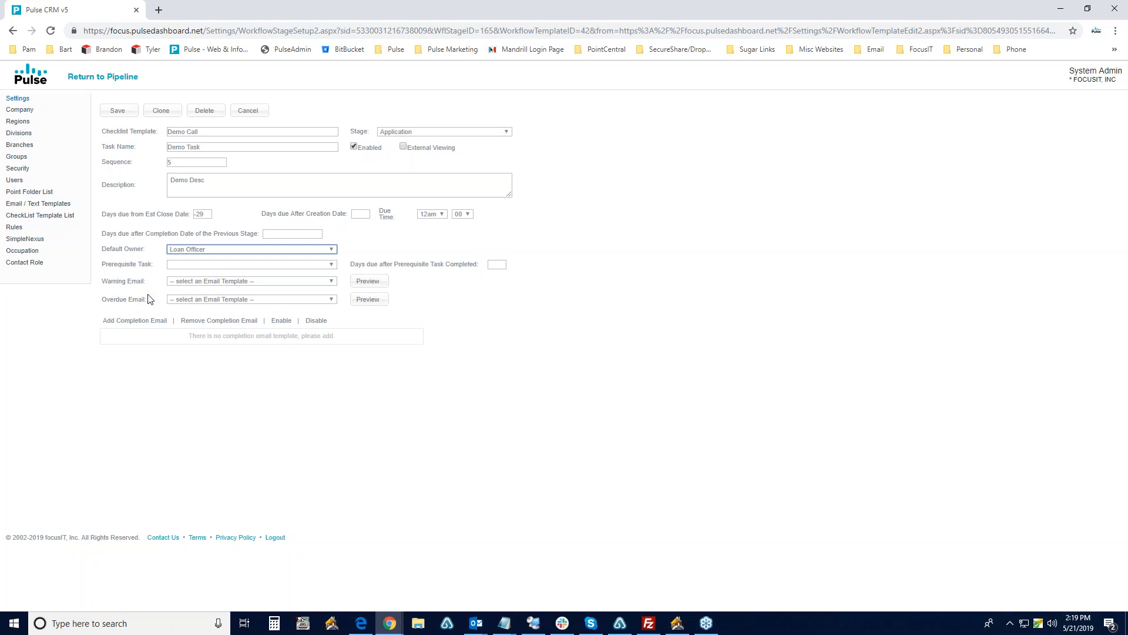
pyautogui.click(144, 326)
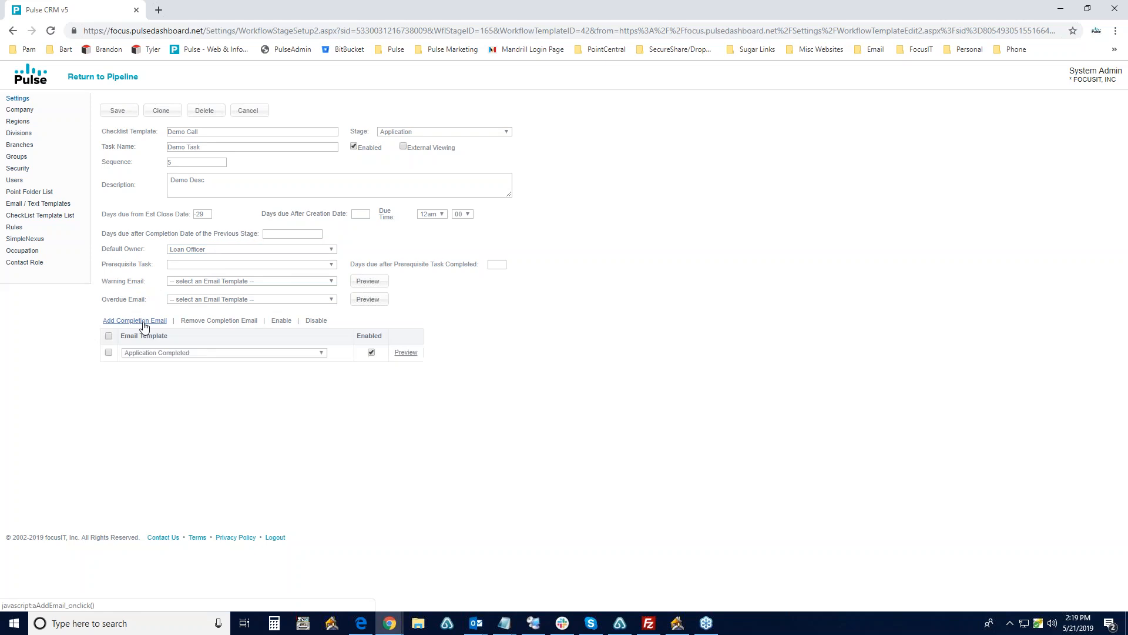
pyautogui.click(204, 354)
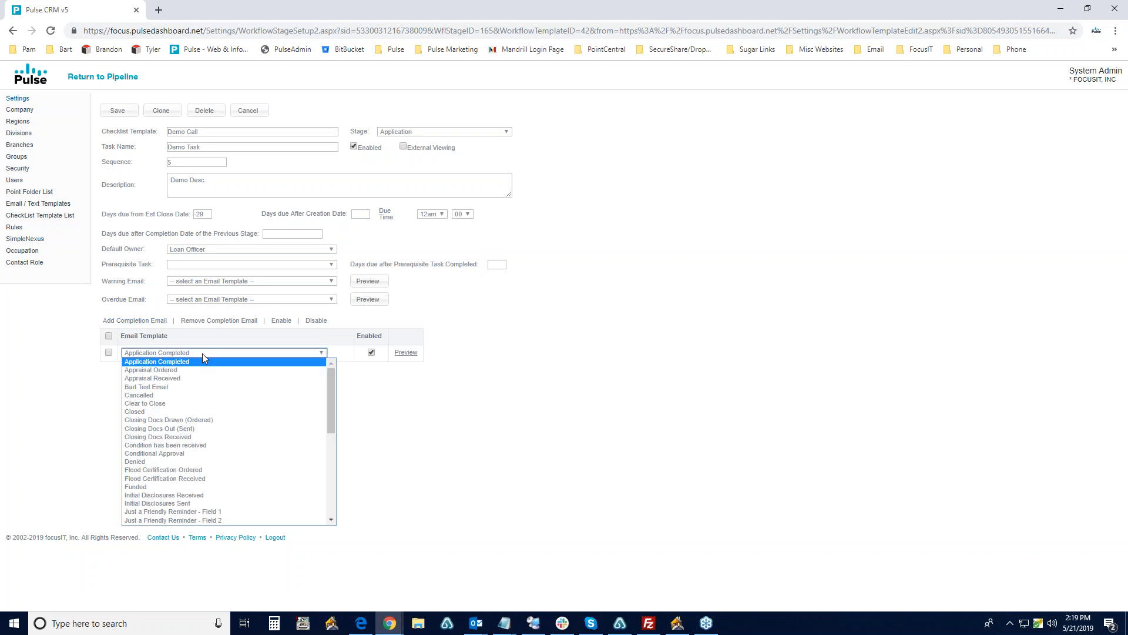
pyautogui.scroll(-5, 194, 435)
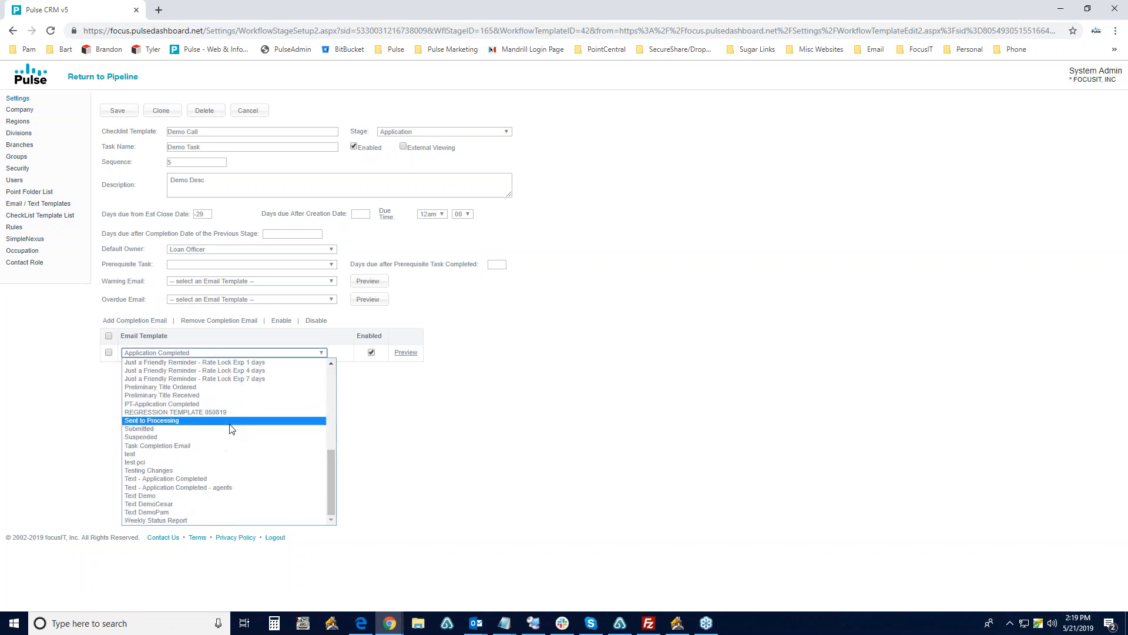
pyautogui.click(168, 455)
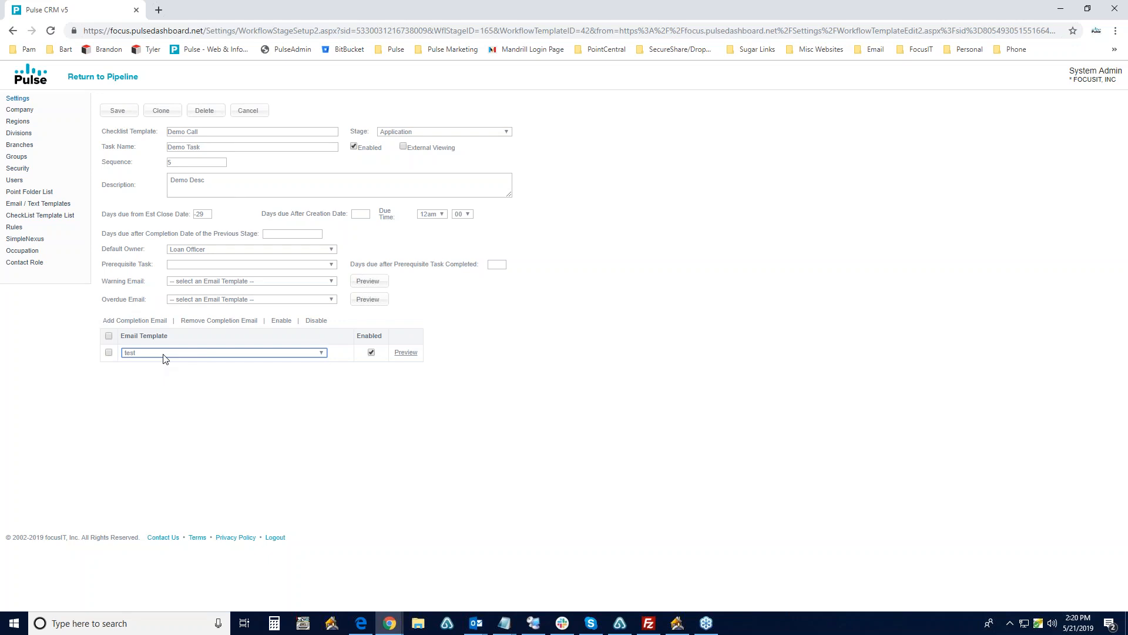
# Step: Add a second completion email using the Testing Changes template and save Demo Task
pyautogui.click(135, 321)
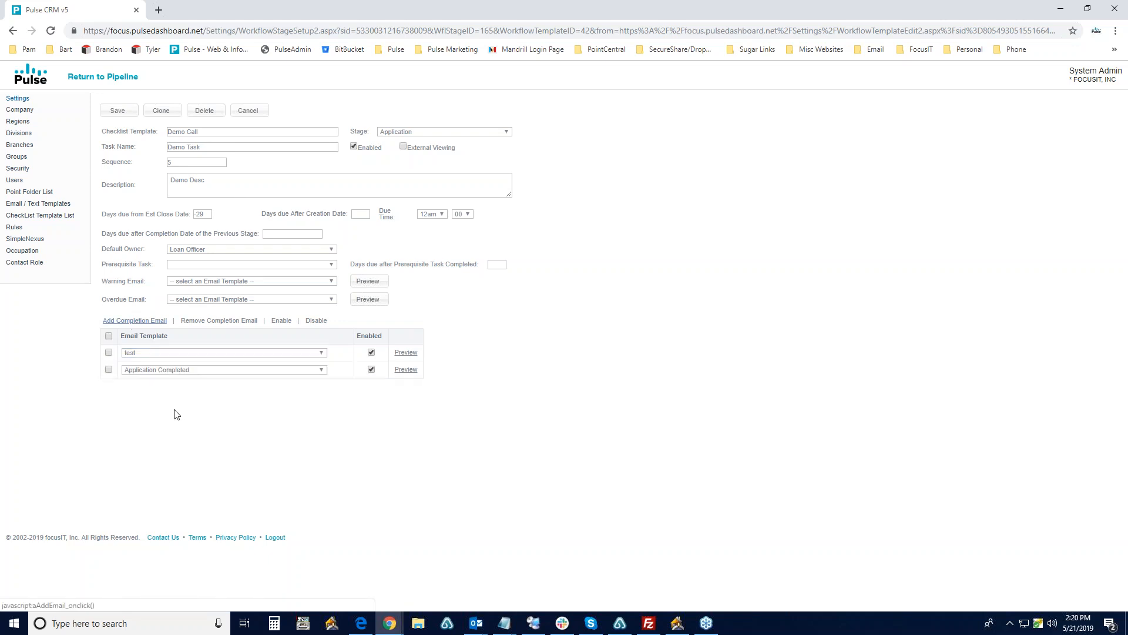
pyautogui.click(164, 370)
pyautogui.scroll(-5, 170, 452)
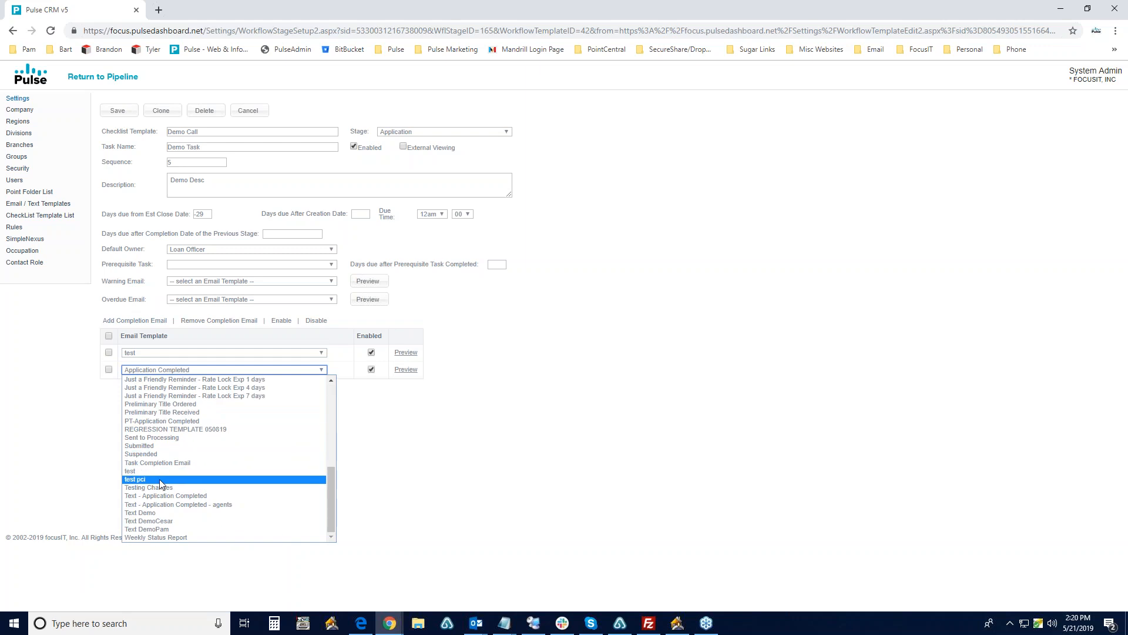
pyautogui.click(160, 488)
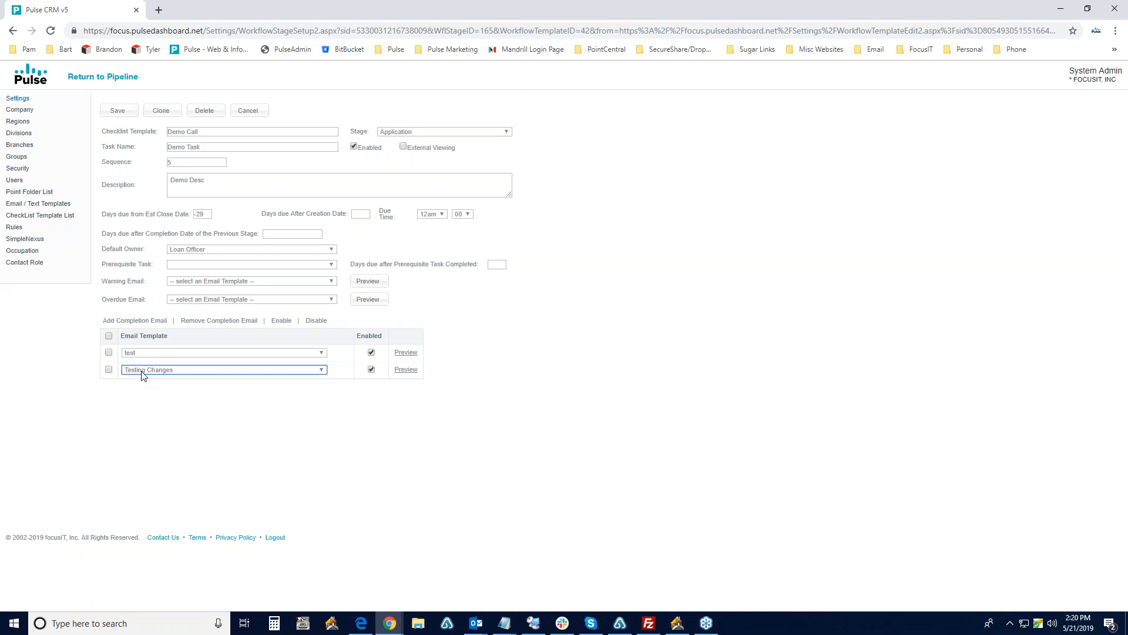
pyautogui.click(124, 117)
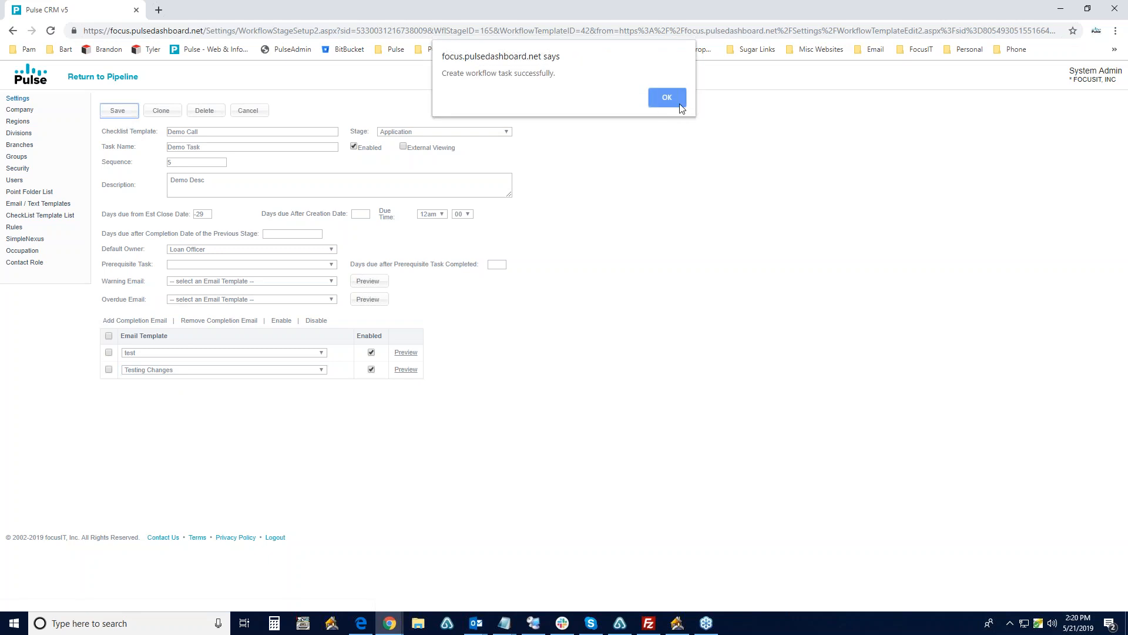
pyautogui.click(679, 104)
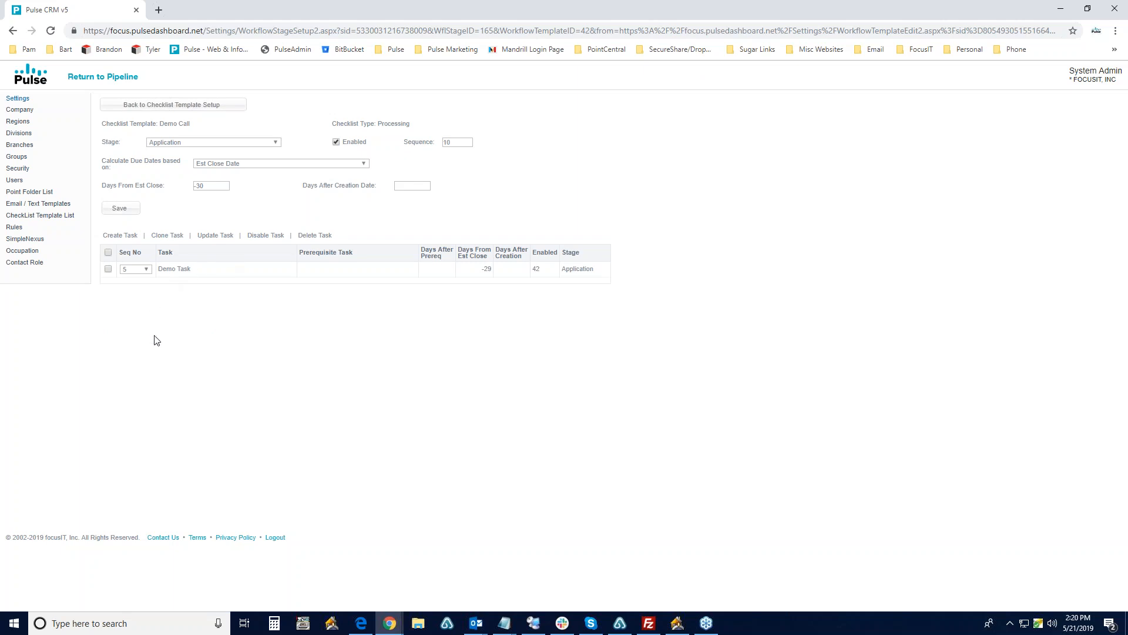
# Step: Create a task named Demo Sent to Processing with sequence 10 in the Sent to Processing stage
pyautogui.click(188, 145)
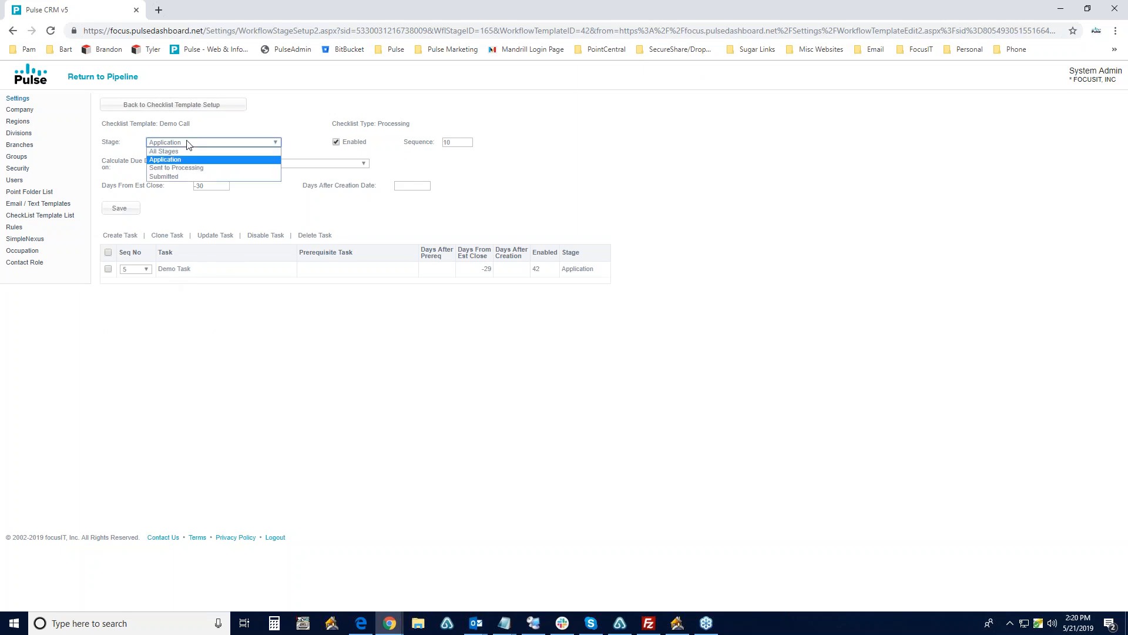
pyautogui.click(185, 168)
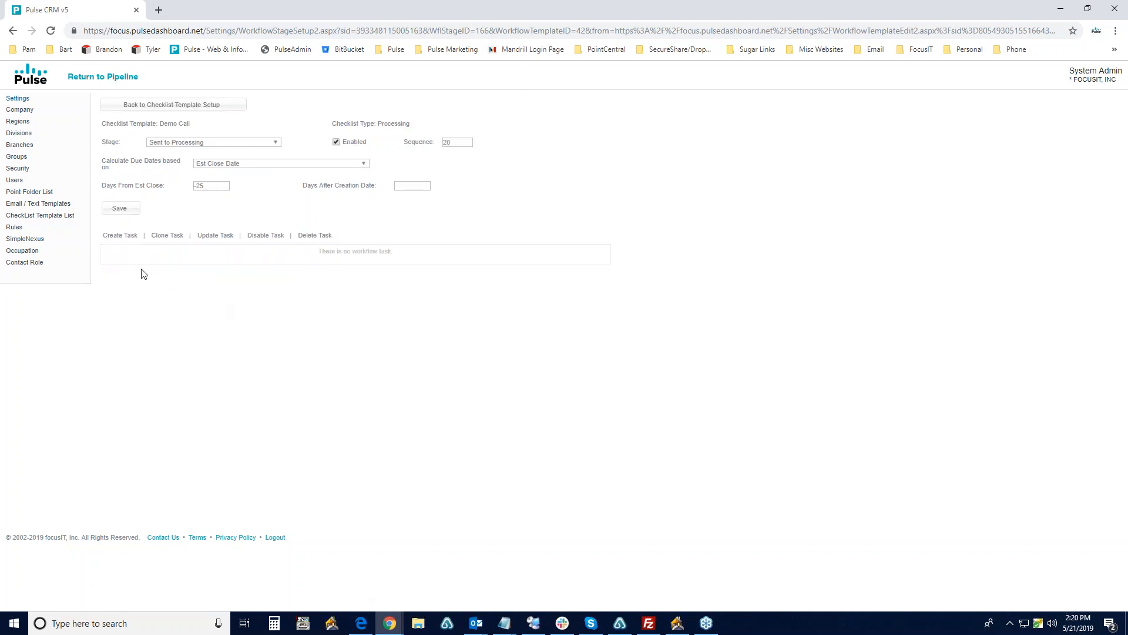
pyautogui.click(116, 236)
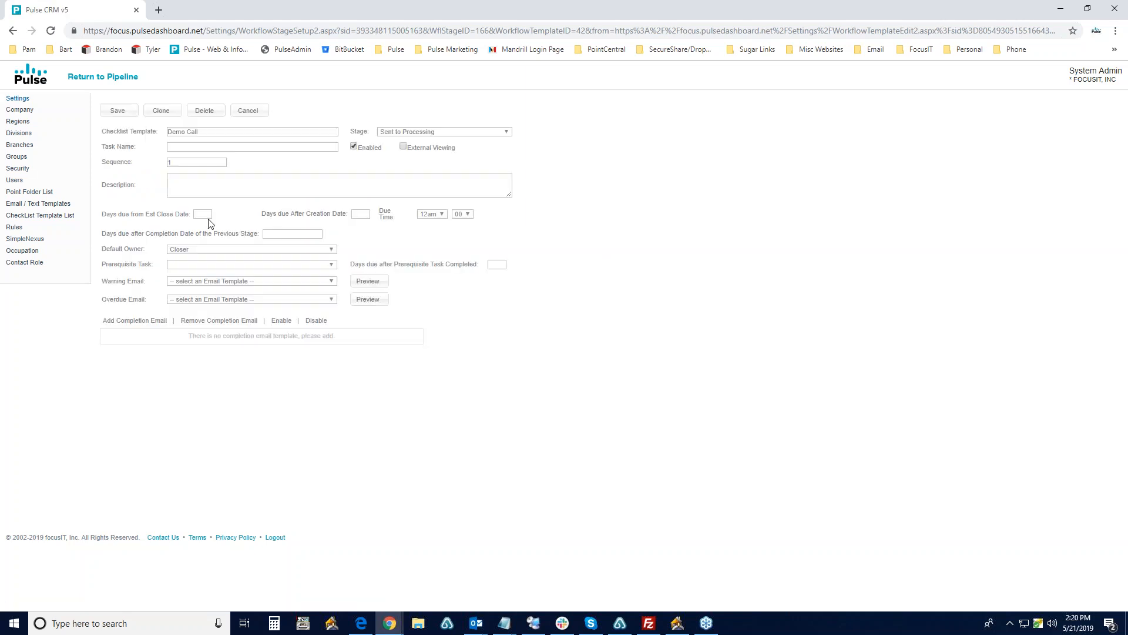
pyautogui.click(181, 149)
pyautogui.write('Demo')
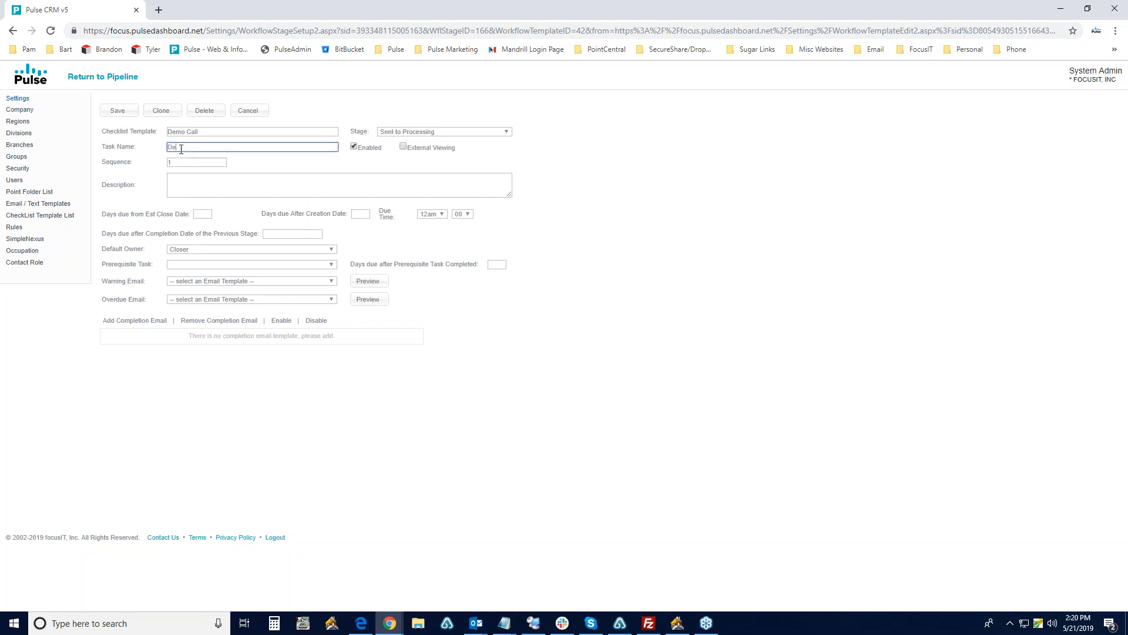
pyautogui.write(' Sent to Processing')
pyautogui.doubleClick(182, 162)
pyautogui.write('10')
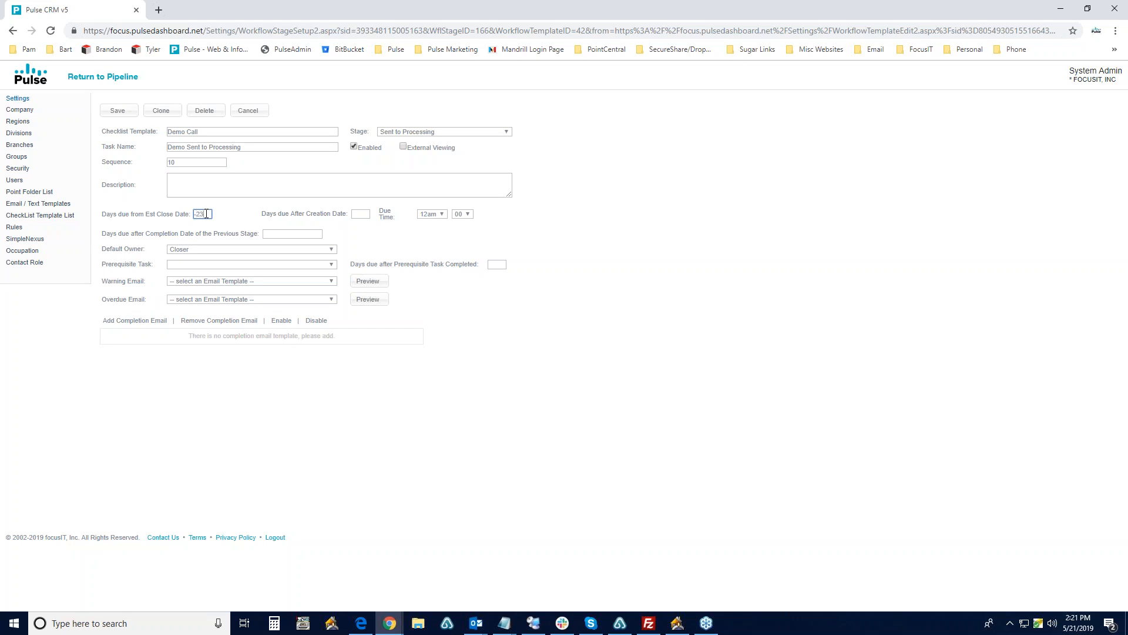
# Step: Set the task's days due from estimated close date to -21 and its default owner to Processor
pyautogui.write('1')
pyautogui.click(203, 249)
pyautogui.click(193, 316)
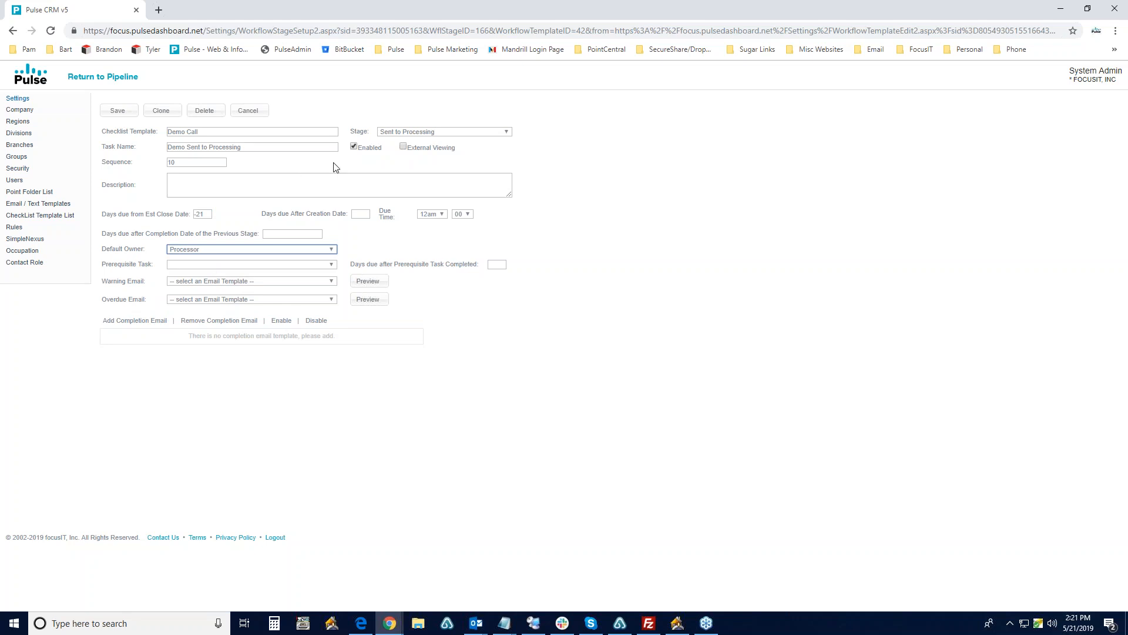
# Step: Add a completion email using the Sent to Processing template and save the task
pyautogui.click(137, 321)
pyautogui.click(191, 353)
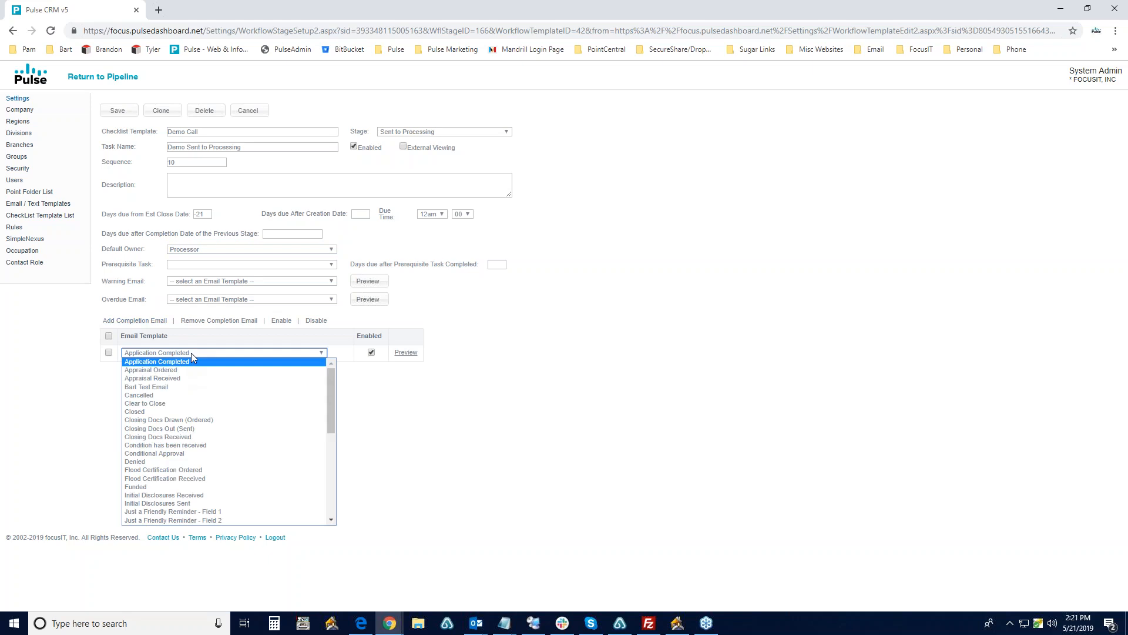
pyautogui.scroll(-8, 189, 472)
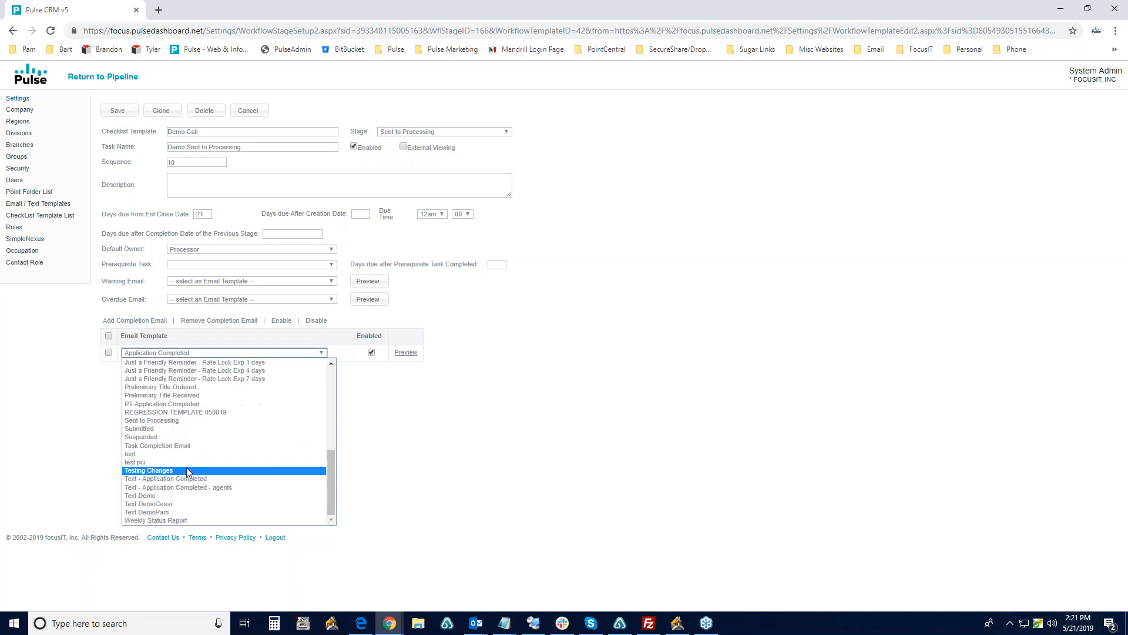
pyautogui.scroll(5, 187, 472)
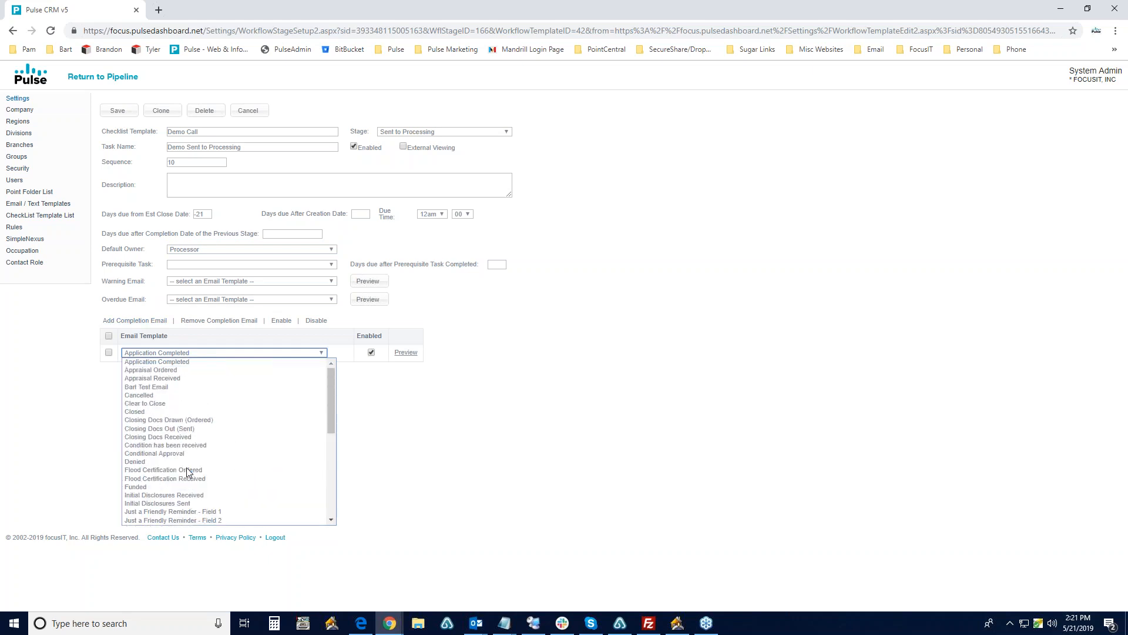
pyautogui.scroll(-4, 187, 472)
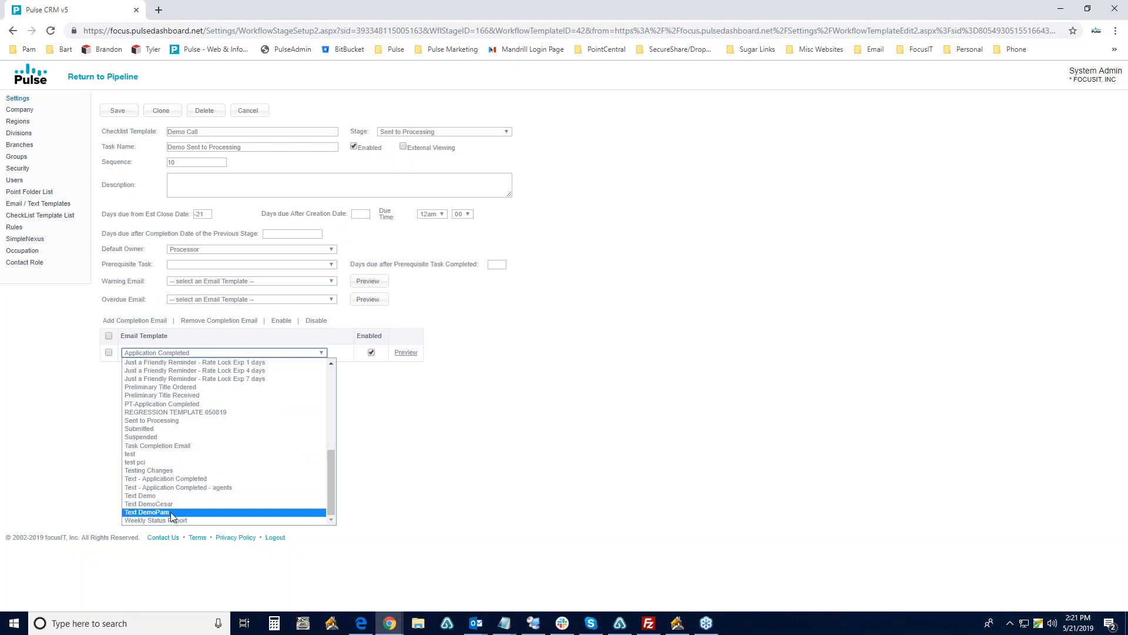
pyautogui.click(164, 421)
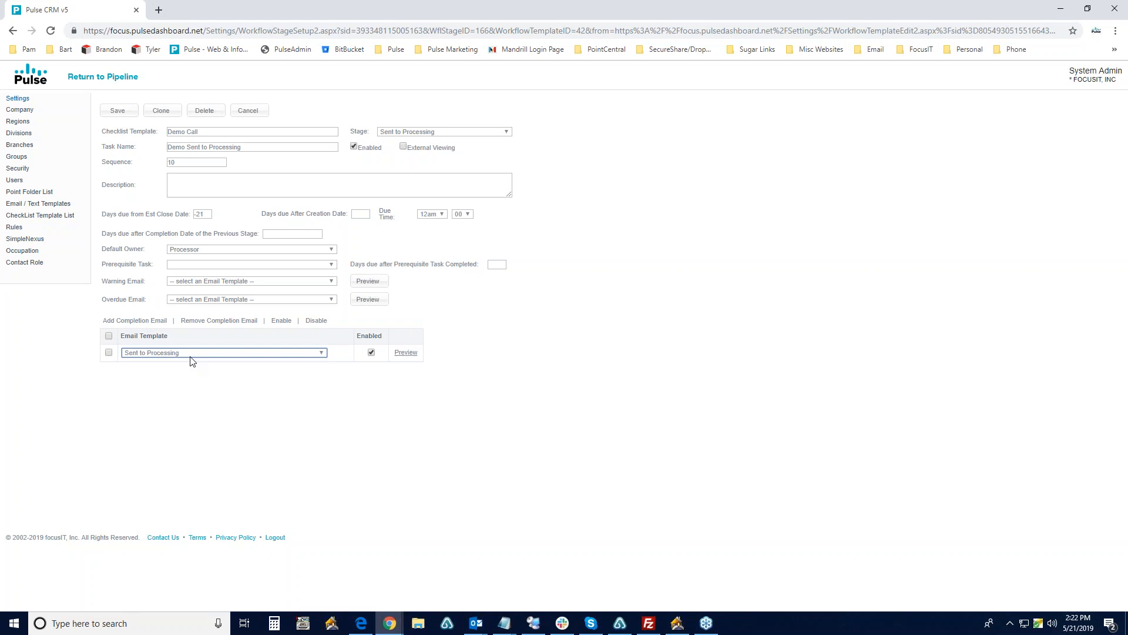
pyautogui.click(117, 110)
pyautogui.click(660, 97)
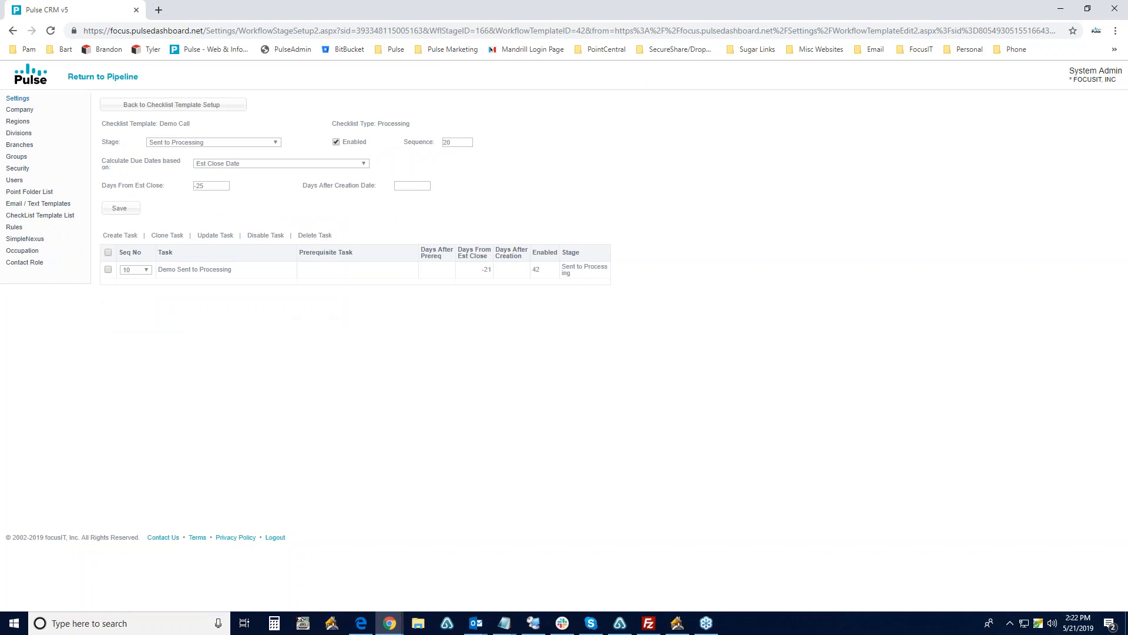
# Step: Save the Sent to Processing stage, return to the Demo Call template setup and save the template
pyautogui.click(111, 209)
pyautogui.click(665, 94)
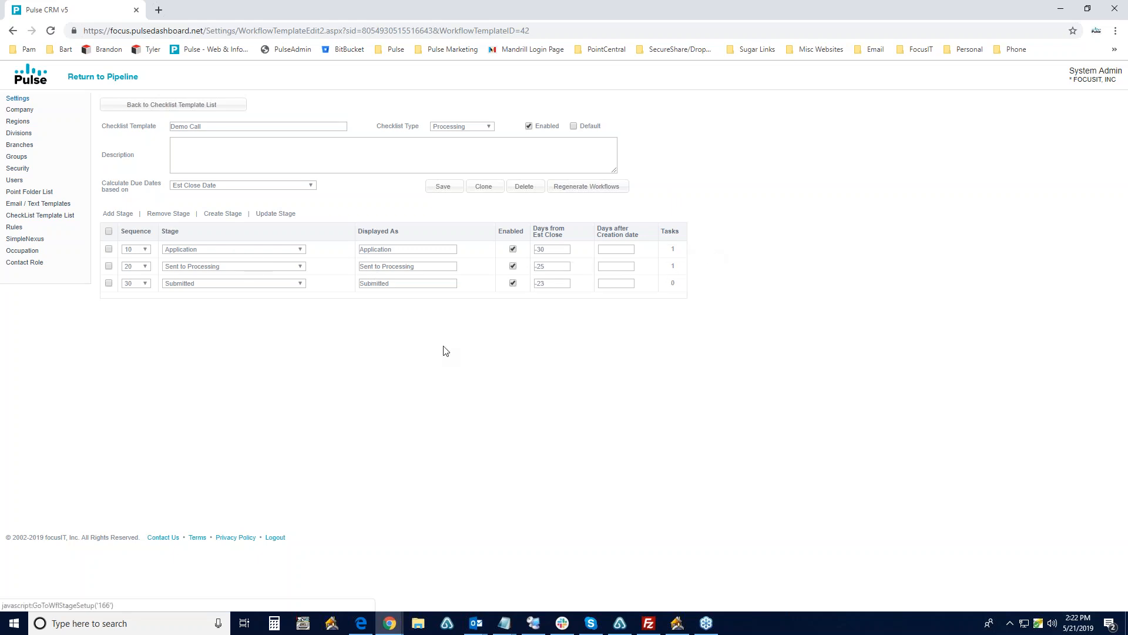
pyautogui.click(443, 187)
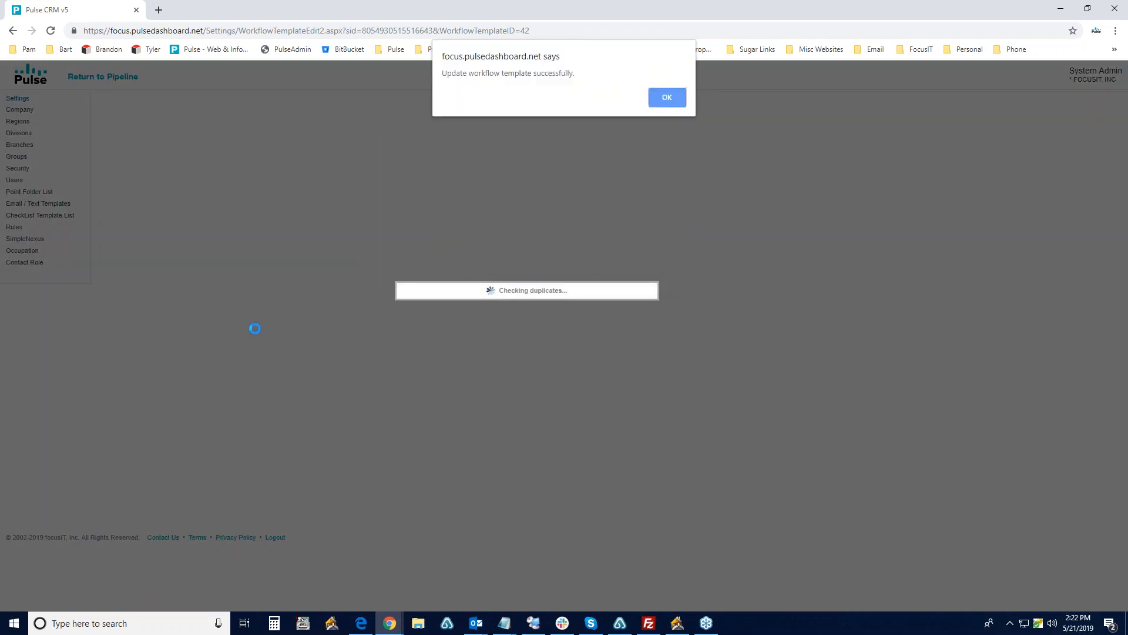
# Step: Return to the checklist template list and open the Processing Workflow 30 days from Est Closing Date template
pyautogui.click(677, 97)
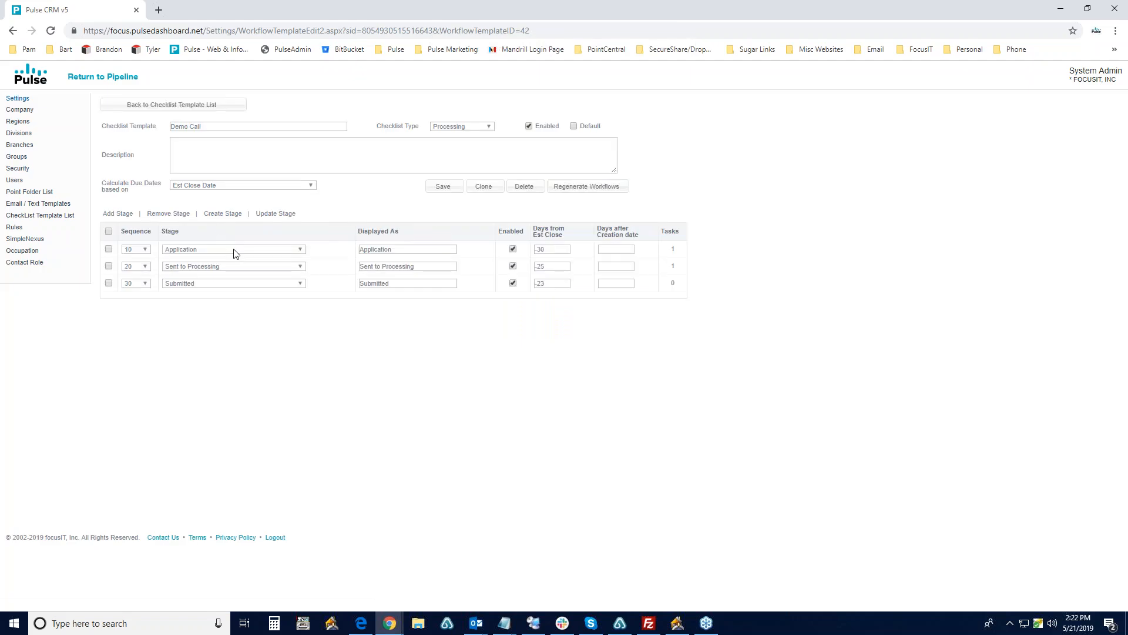
pyautogui.click(158, 107)
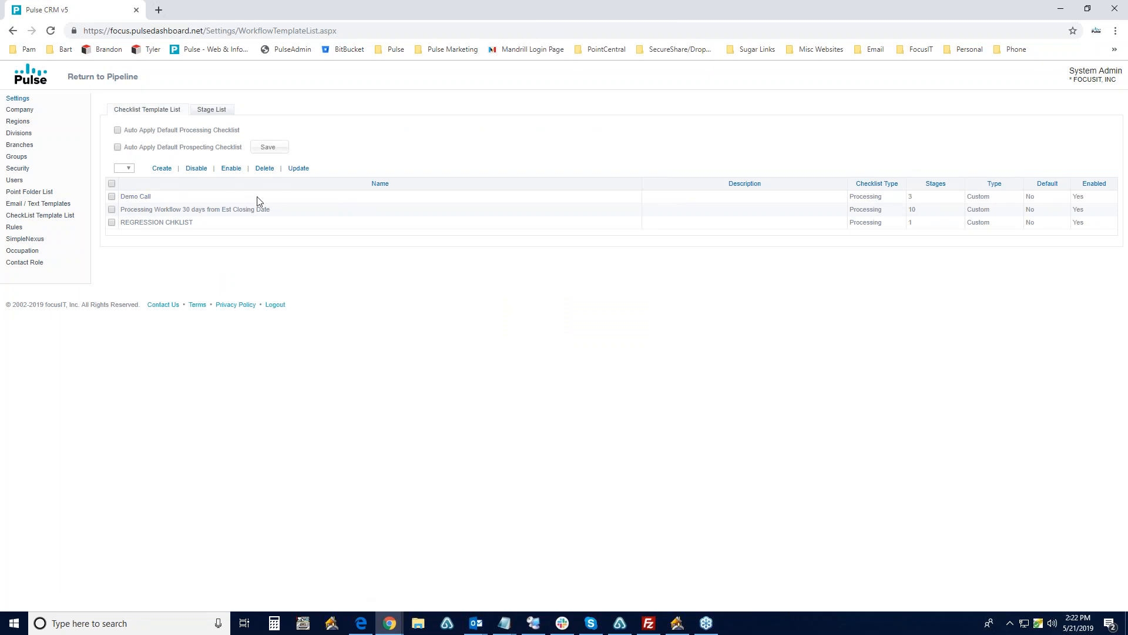
pyautogui.click(153, 210)
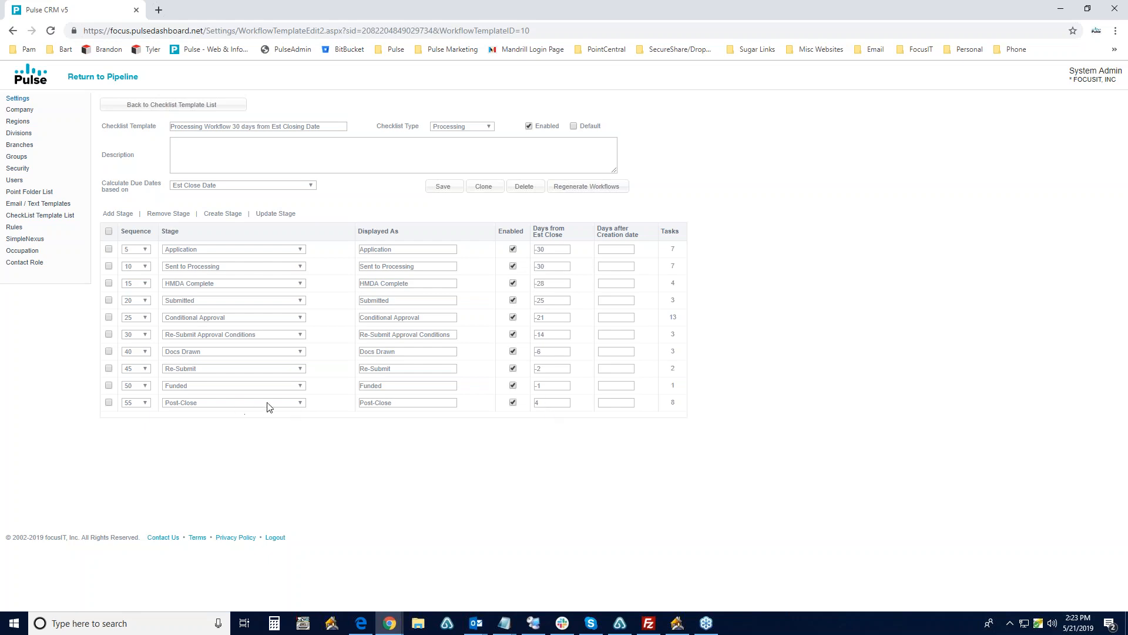
pyautogui.click(543, 402)
# Step: Open the Application stage's tasks and view the prerequisite settings of the Gather Documentation task without changing them
pyautogui.click(674, 252)
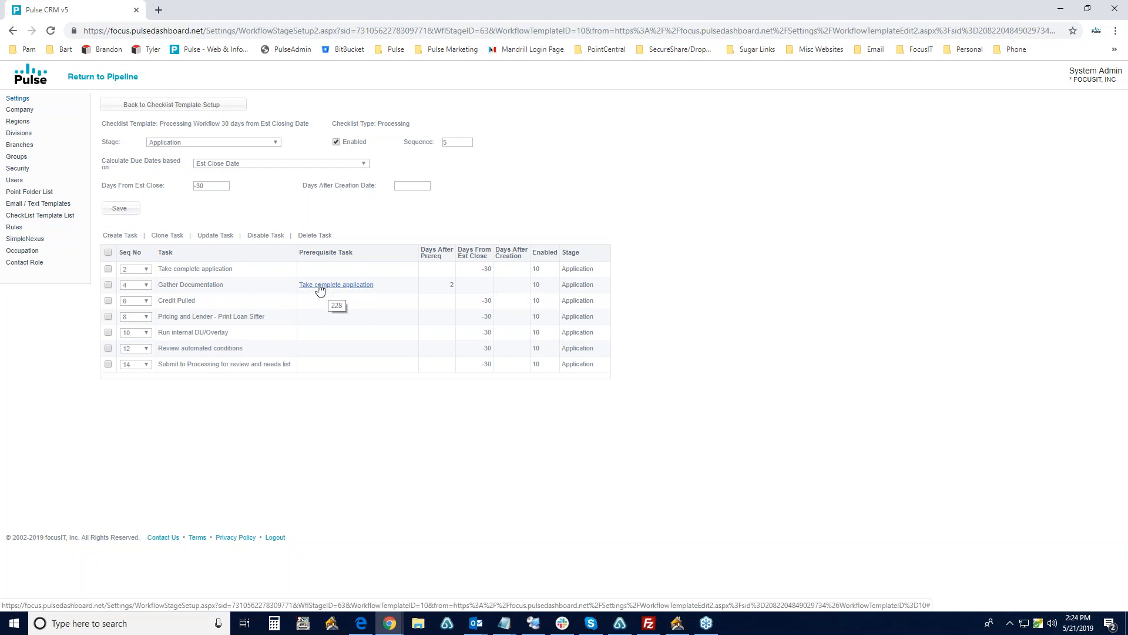
pyautogui.click(198, 288)
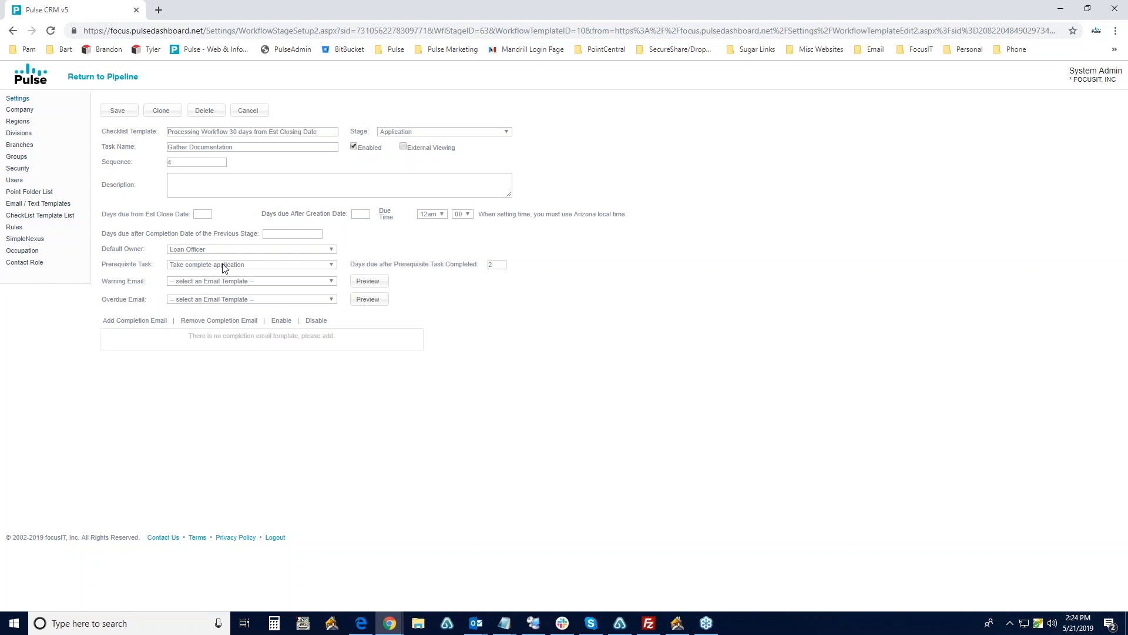
pyautogui.click(259, 111)
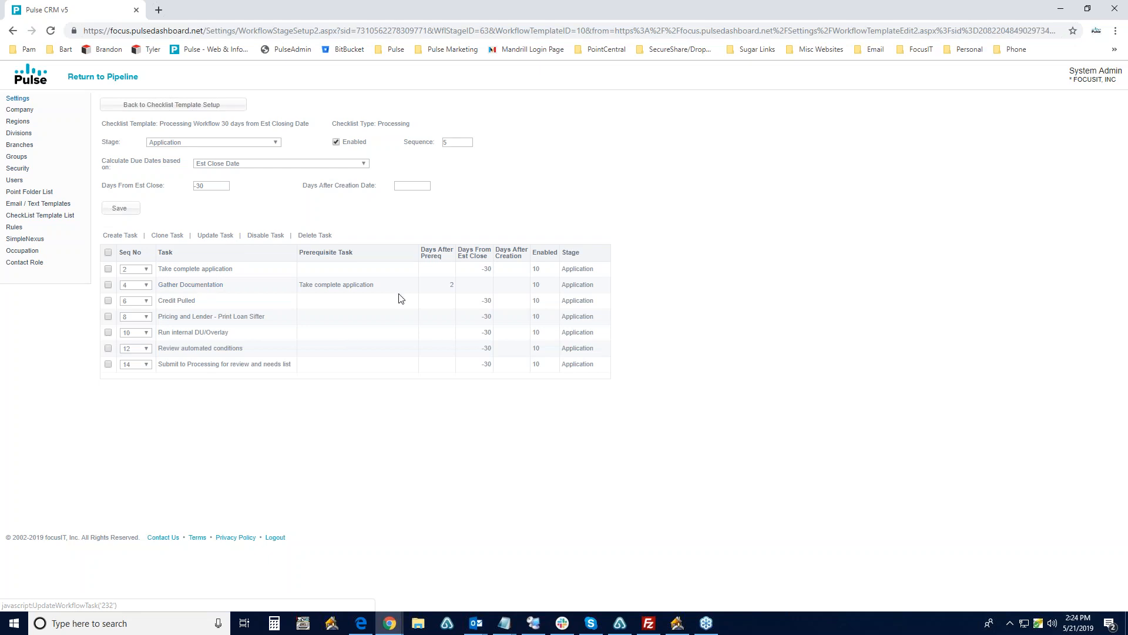
# Step: Set the days due from estimated close date to 29 for the Submit to Processing for review and needs list task and save it
pyautogui.click(187, 363)
pyautogui.moveTo(206, 215); pyautogui.dragTo(168, 218)
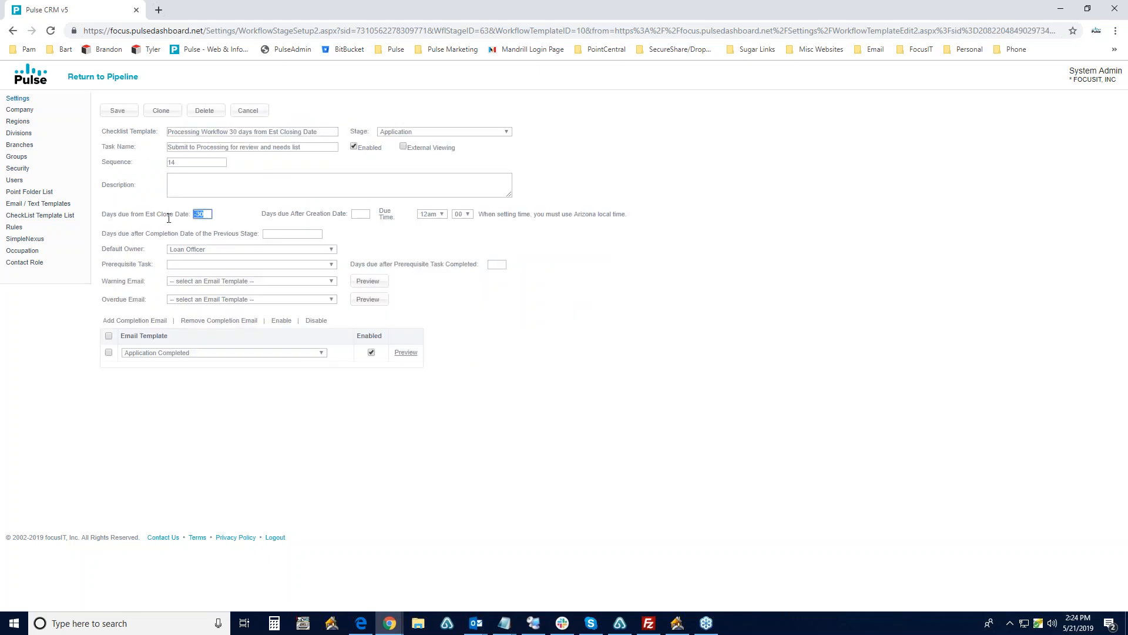
pyautogui.write('29')
pyautogui.click(116, 111)
pyautogui.click(665, 100)
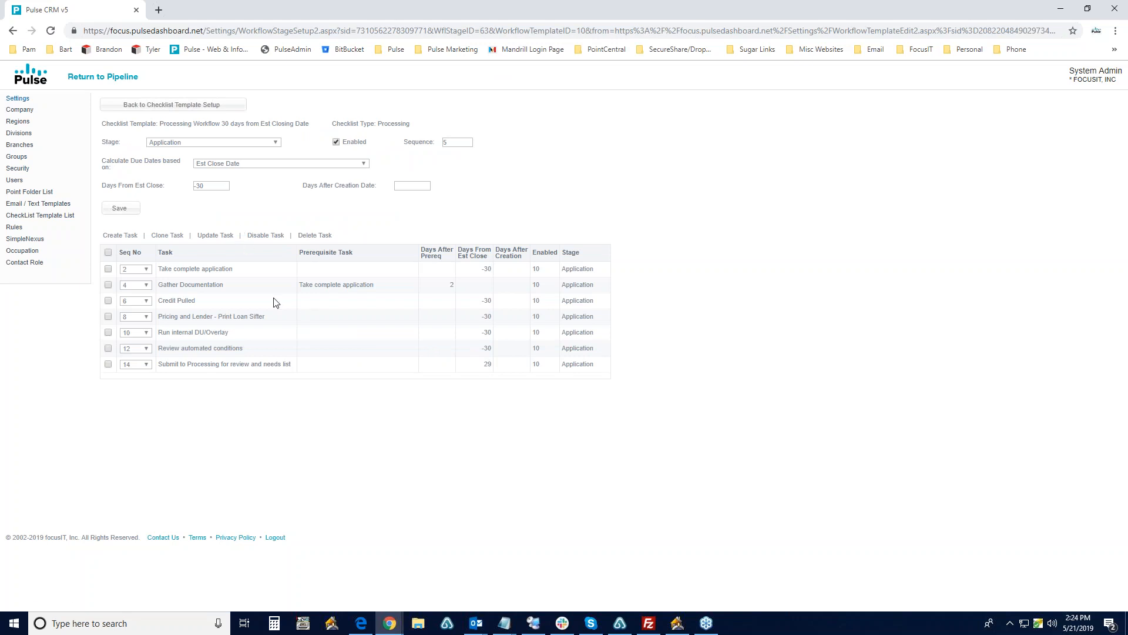
# Step: Correct the Submit to Processing for review and needs list task's days due from estimated close date to -29 and save it
pyautogui.click(231, 364)
pyautogui.doubleClick(197, 215)
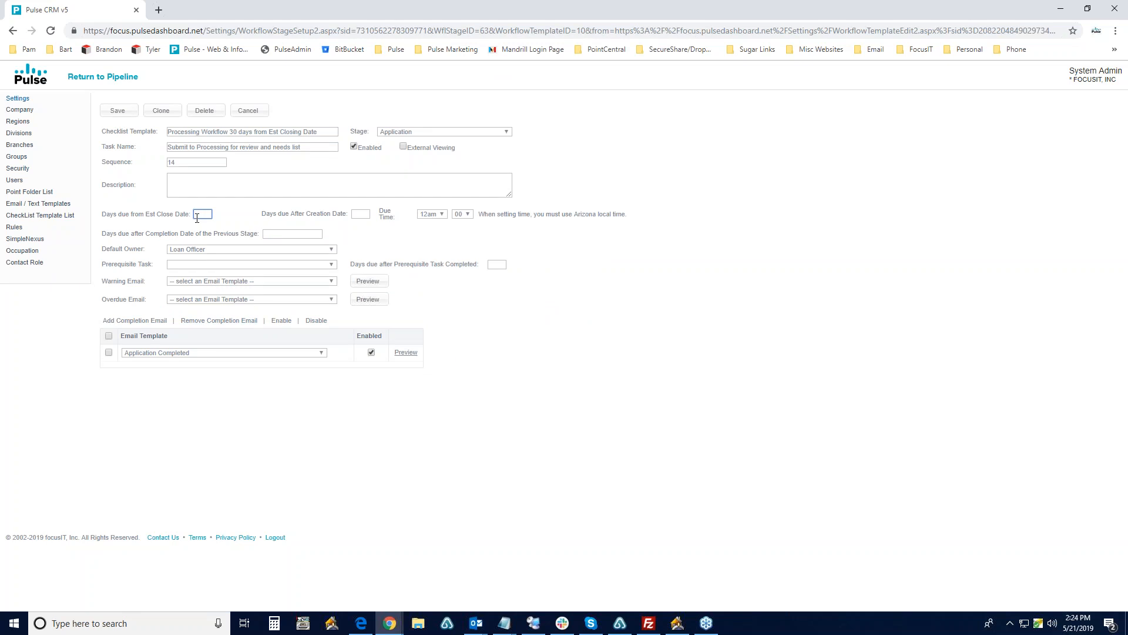
pyautogui.write('29')
pyautogui.click(119, 111)
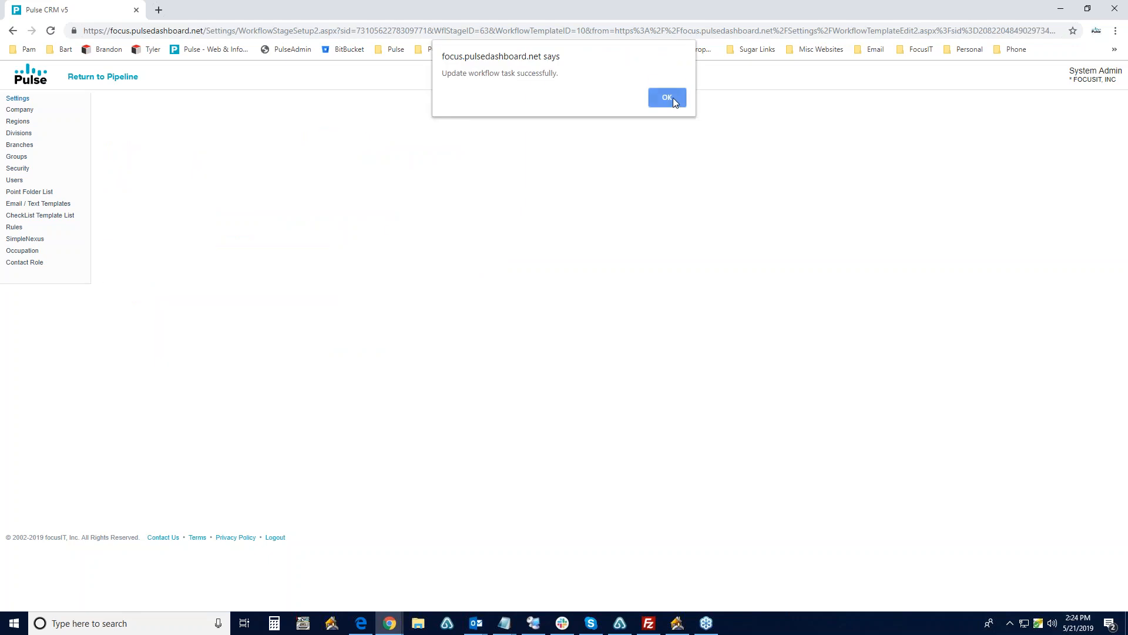
pyautogui.click(673, 100)
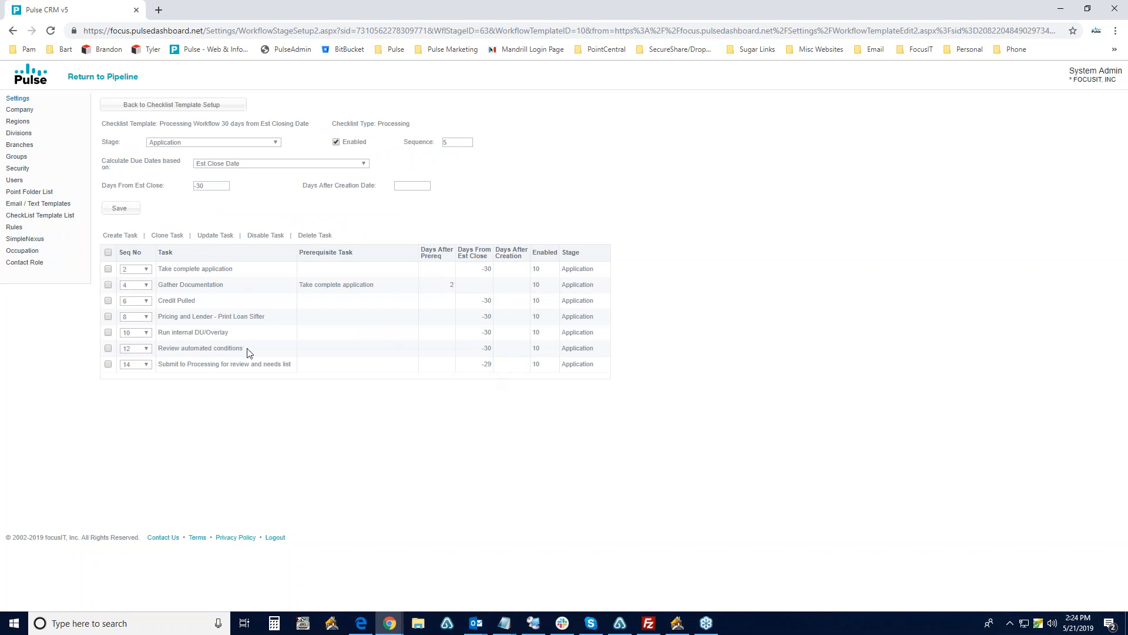
# Step: Review the tasks of the Sent to Processing and Conditional Approval stages, and return to the template setup
pyautogui.click(173, 144)
pyautogui.click(172, 169)
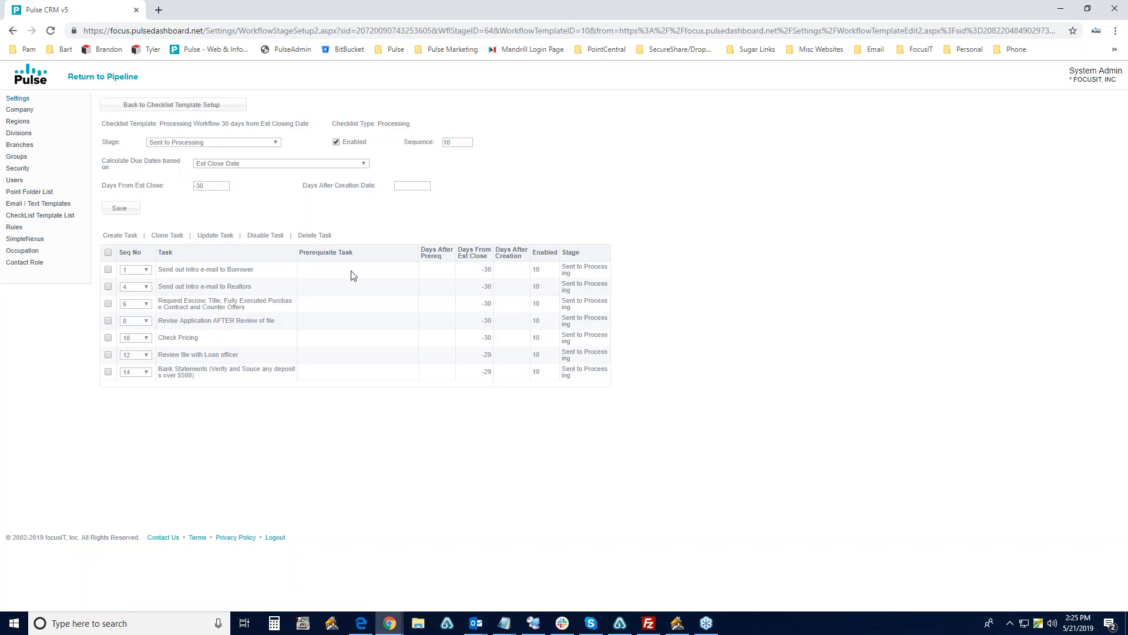
pyautogui.click(210, 147)
pyautogui.click(193, 194)
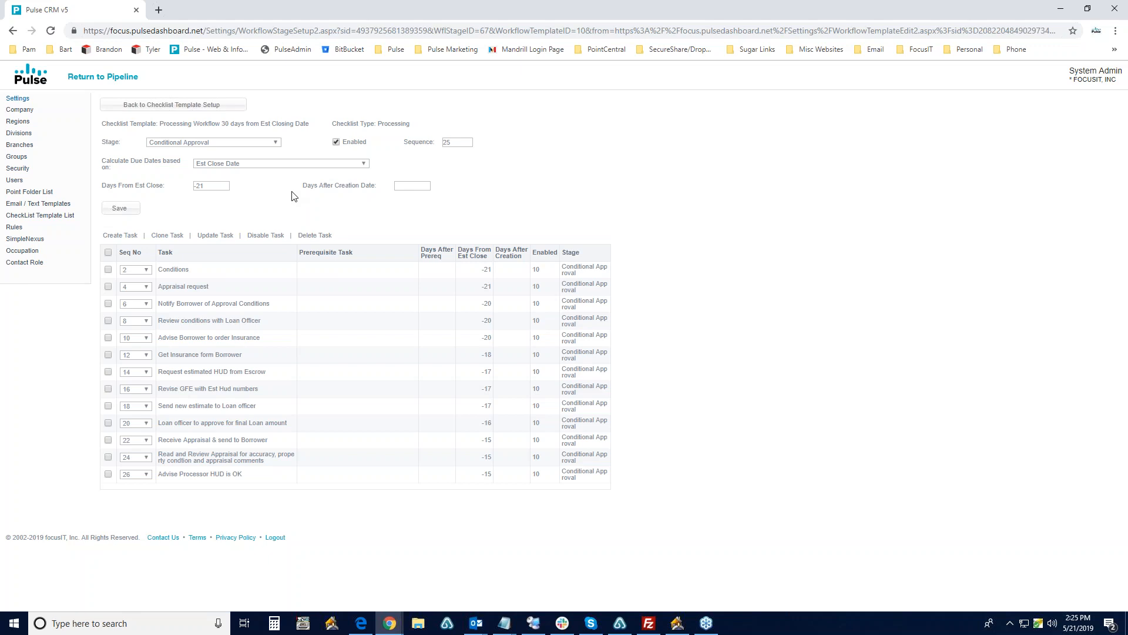
pyautogui.click(181, 107)
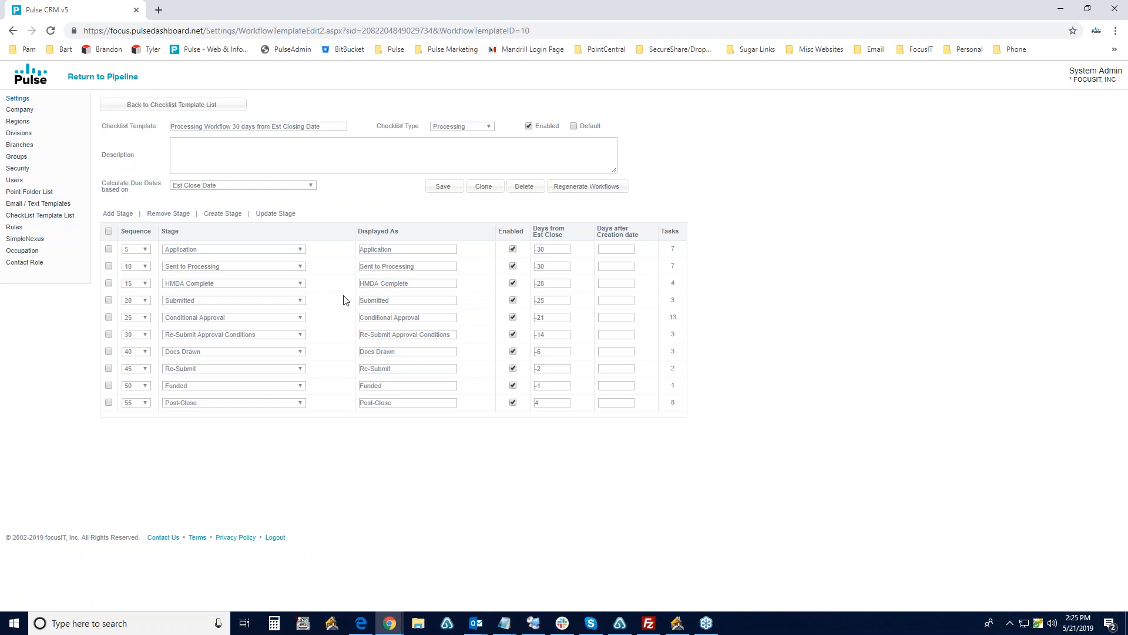
# Step: Move the Application stage's Take complete application task to the Sent to Processing stage and save it
pyautogui.click(673, 249)
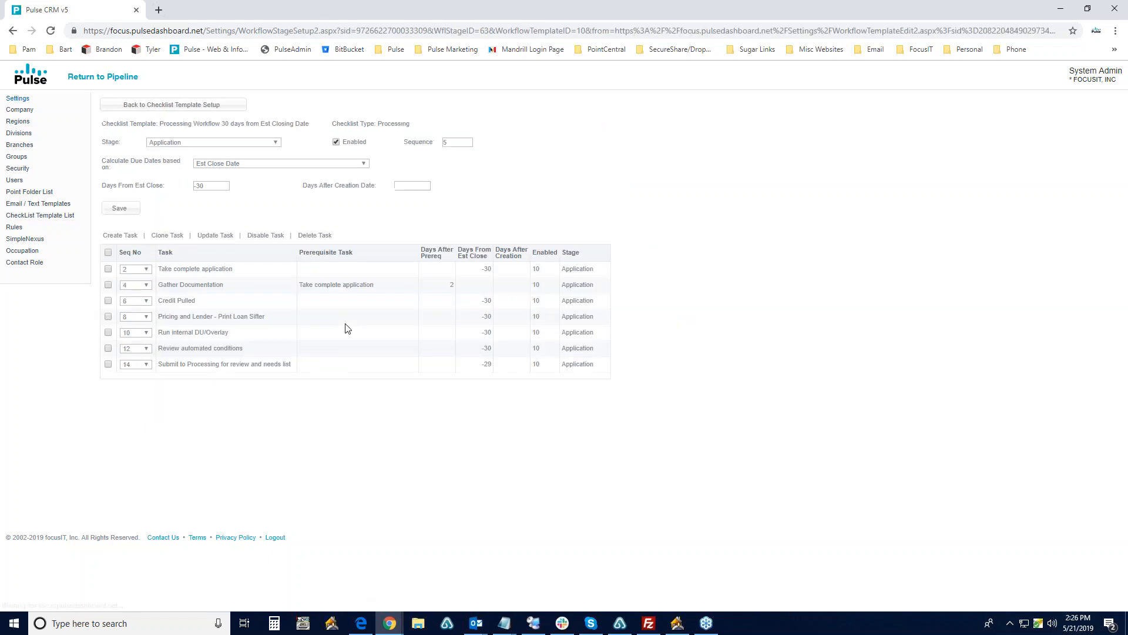
pyautogui.click(180, 269)
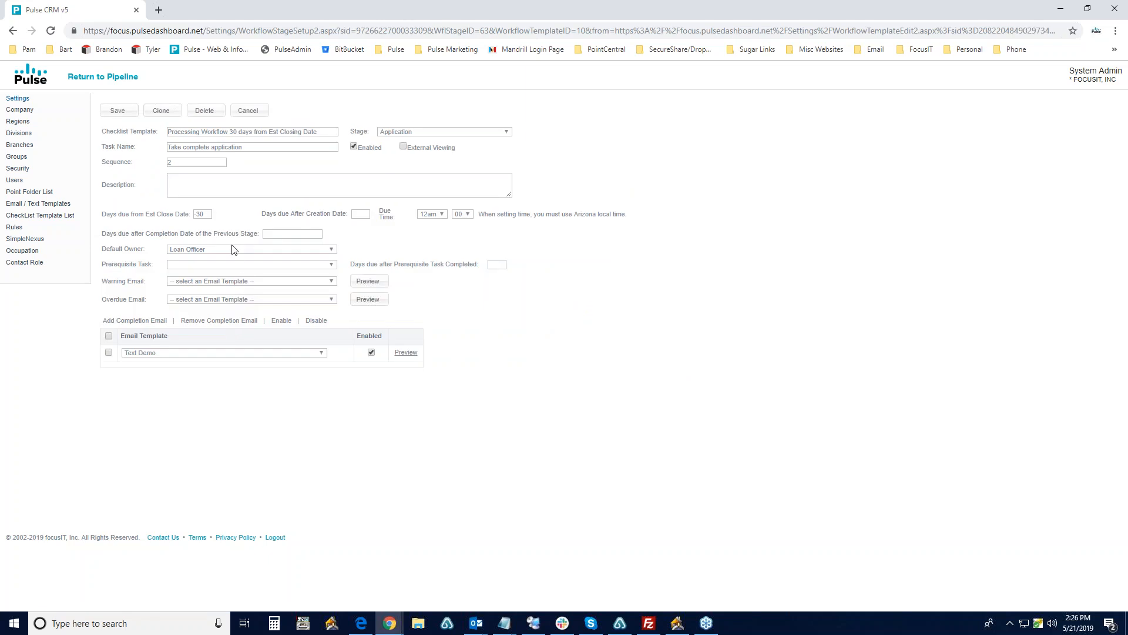
pyautogui.moveTo(103, 265); pyautogui.dragTo(154, 265)
pyautogui.click(419, 133)
pyautogui.click(420, 158)
pyautogui.click(124, 112)
pyautogui.click(667, 97)
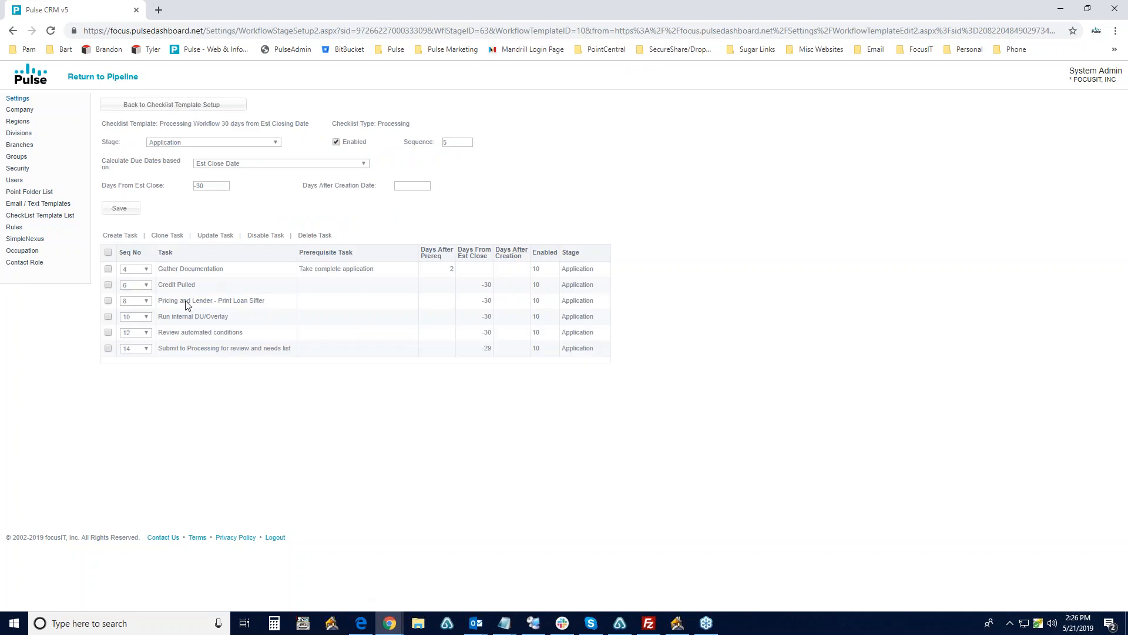
# Step: Move the Take complete application task from the Sent to Processing stage back to the Application stage and save it
pyautogui.click(242, 142)
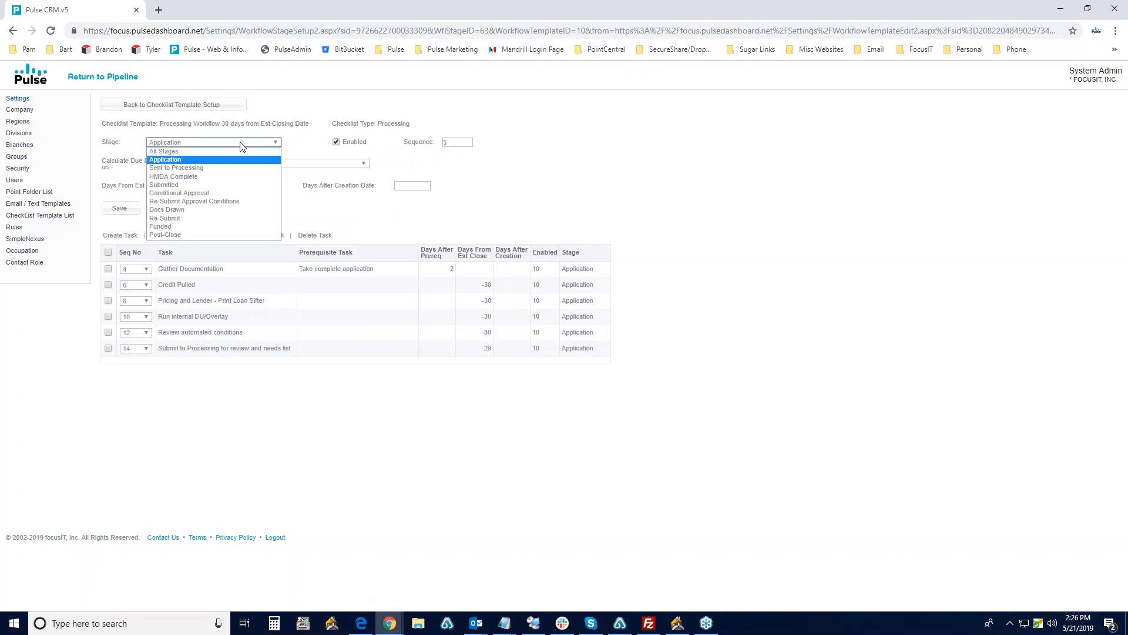
pyautogui.click(221, 168)
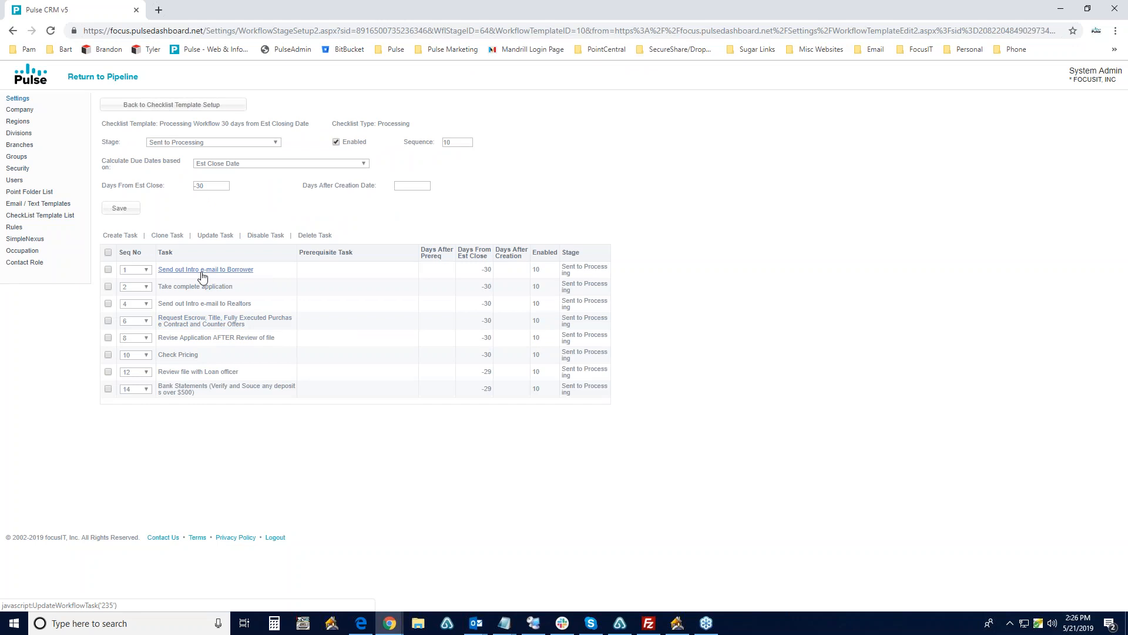
pyautogui.click(198, 287)
pyautogui.click(414, 133)
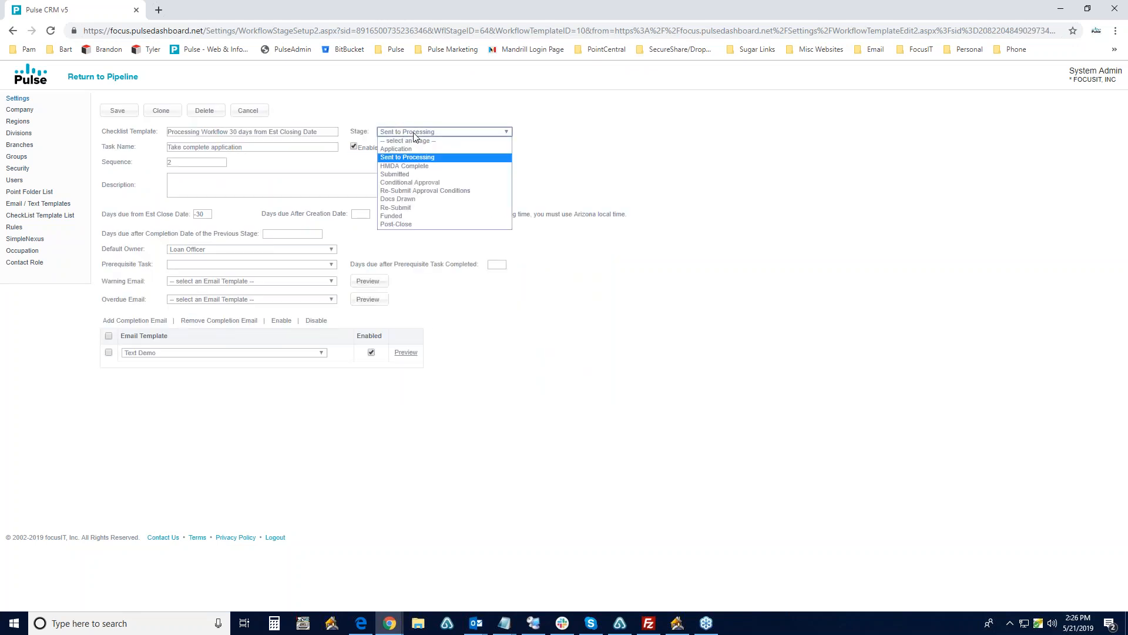
pyautogui.click(411, 149)
pyautogui.click(131, 117)
pyautogui.click(653, 103)
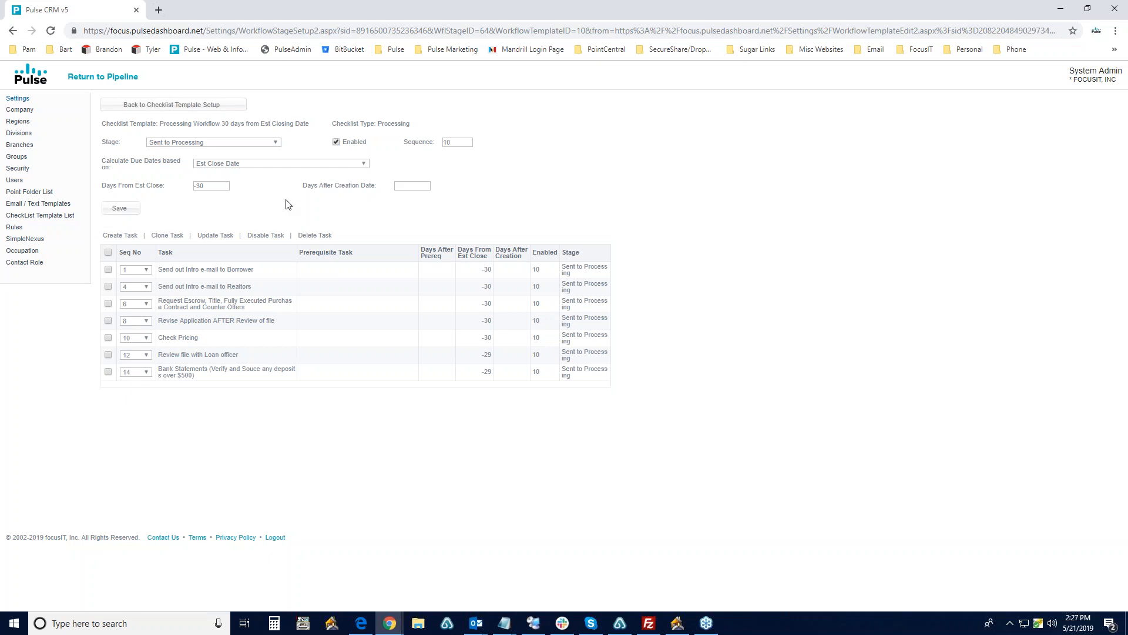
# Step: Leave the template settings for the loan pipeline, open the first loan and check its estimated close date
pyautogui.click(177, 109)
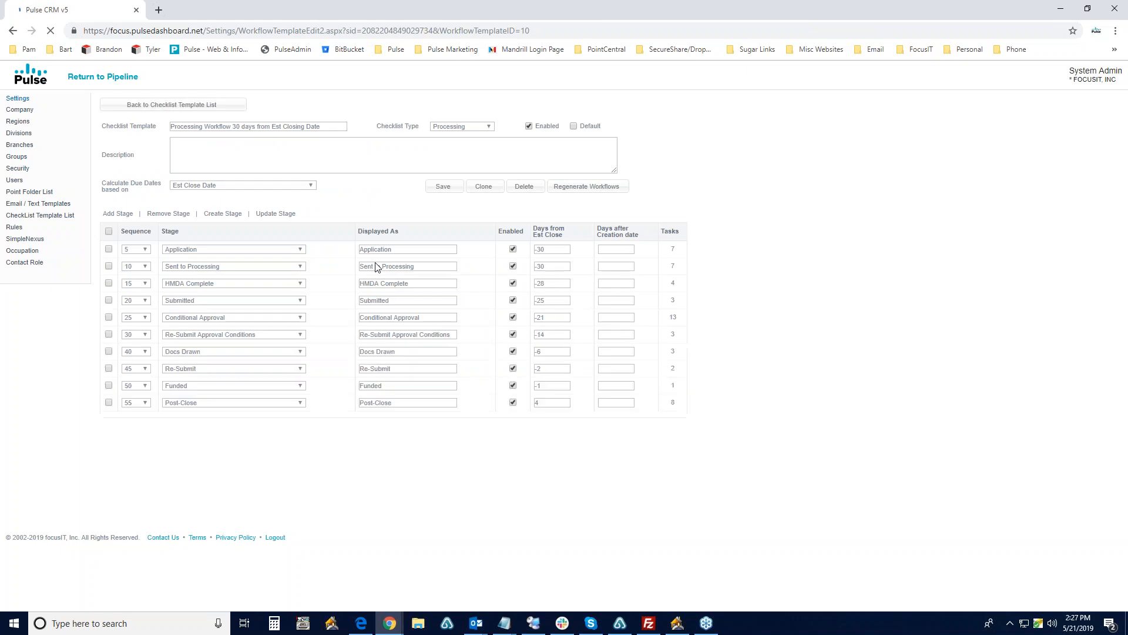
pyautogui.click(189, 106)
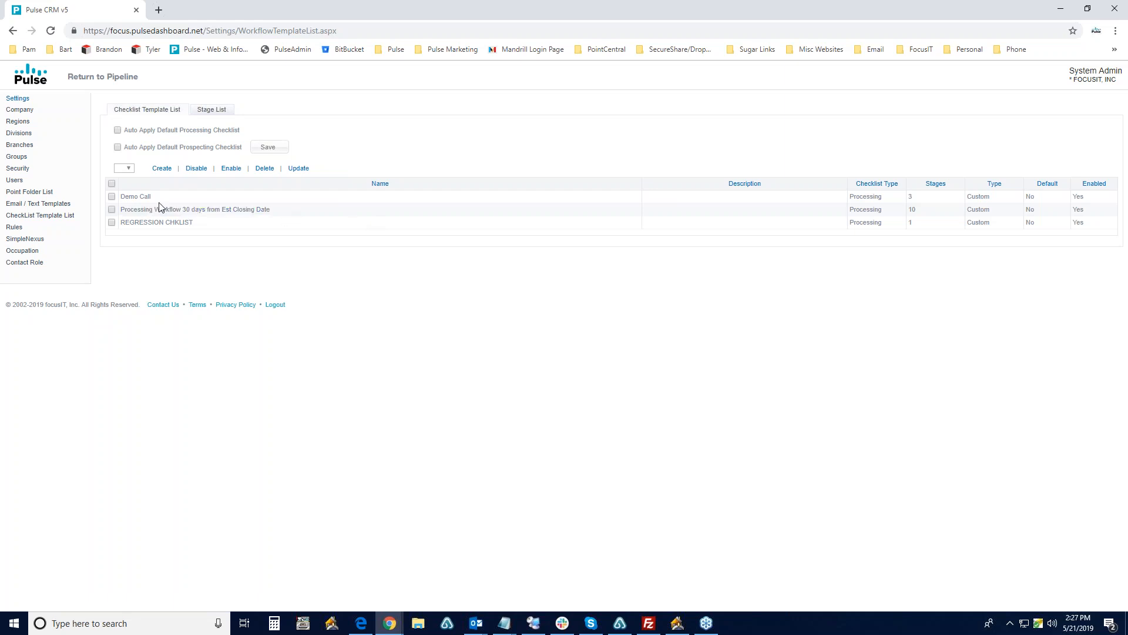
pyautogui.click(209, 212)
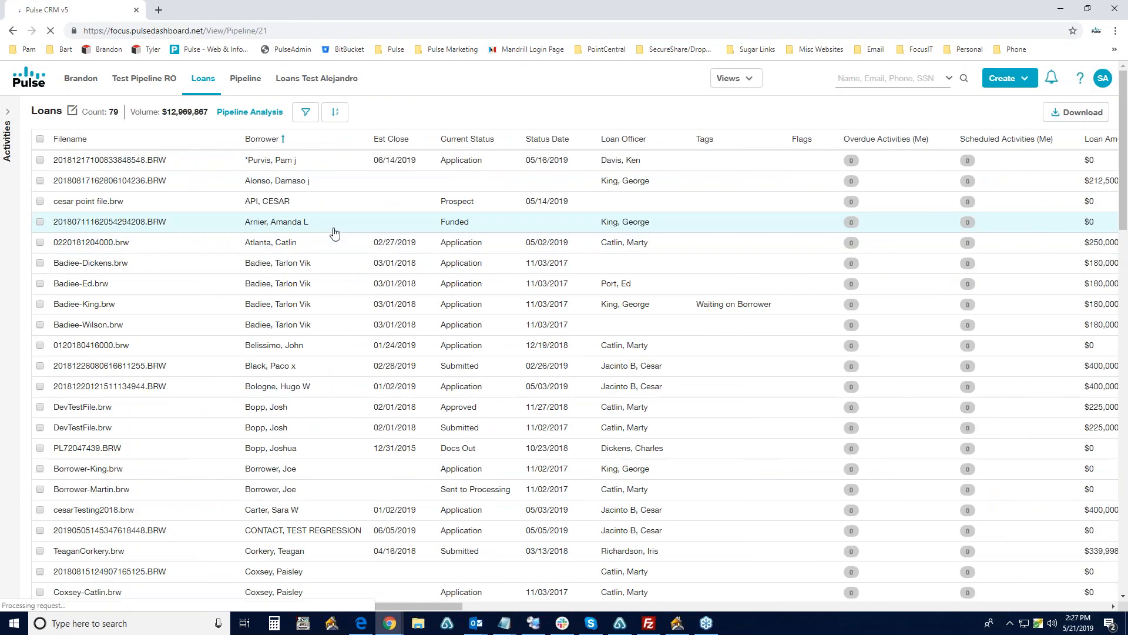
pyautogui.click(272, 164)
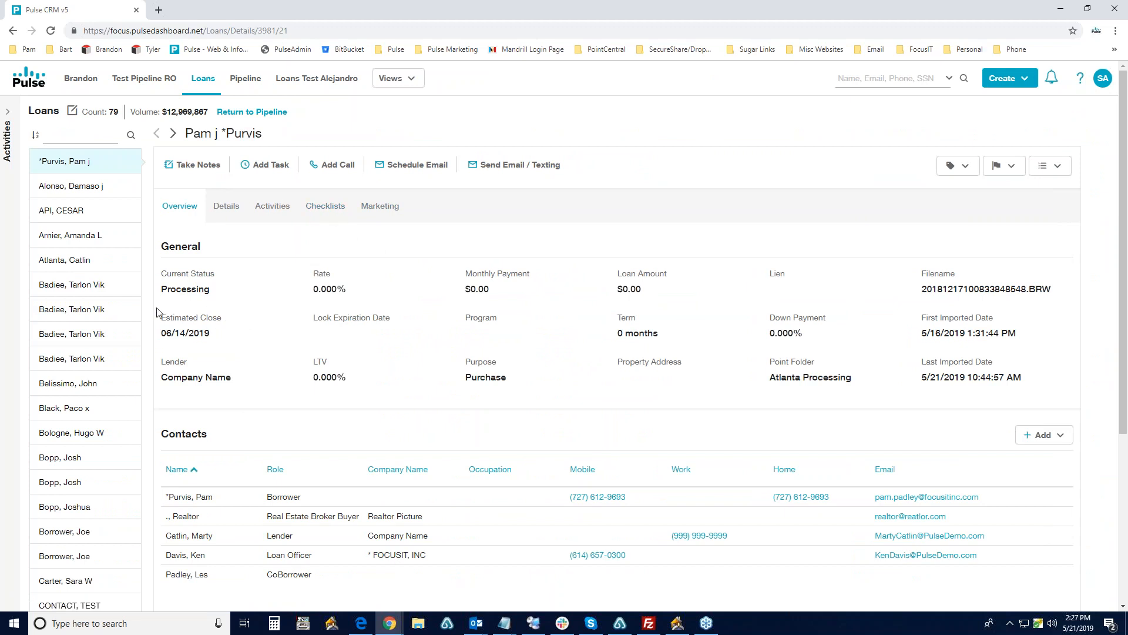
pyautogui.moveTo(208, 331); pyautogui.dragTo(162, 333)
pyautogui.click(230, 336)
# Step: Apply the Processing Workflow 30 days from Est Closing Date checklist template to the loan and confirm
pyautogui.click(327, 210)
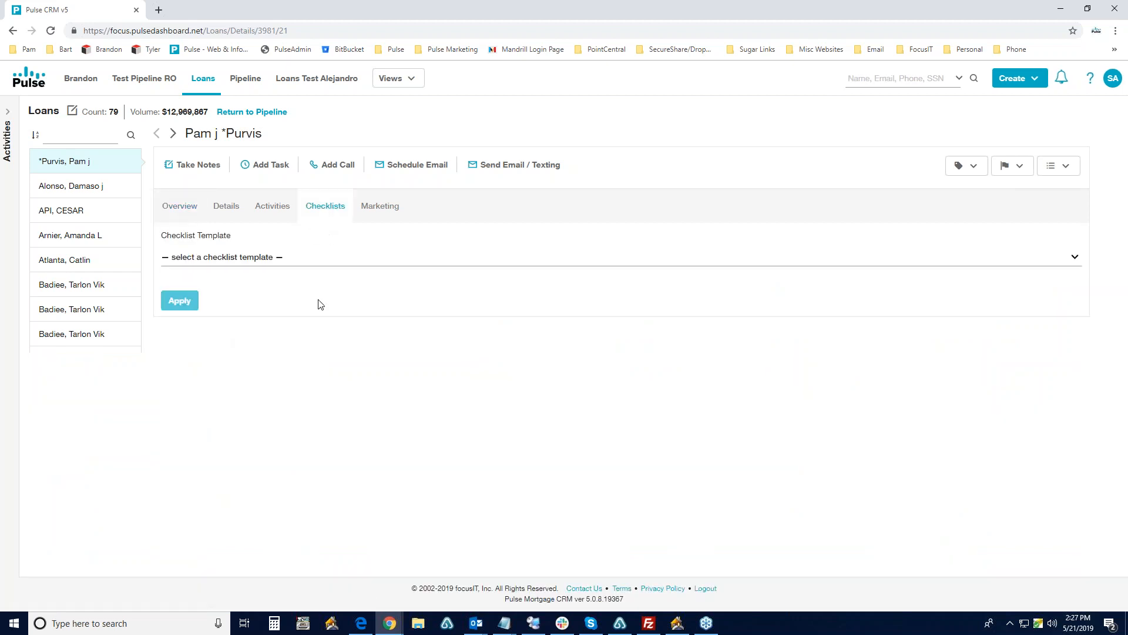
pyautogui.click(248, 264)
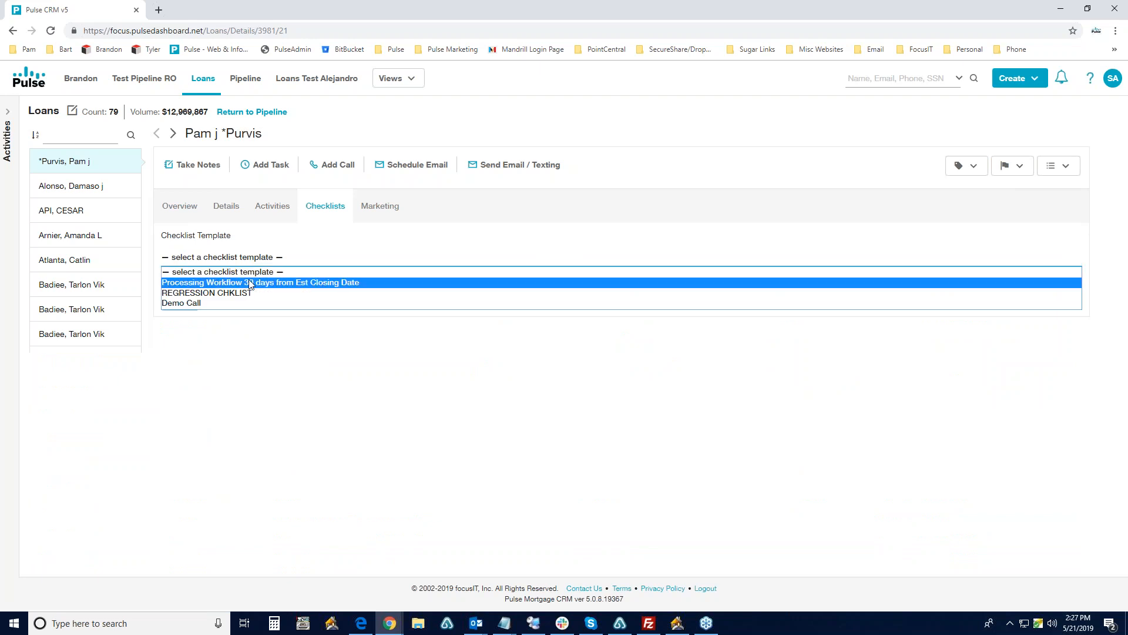
pyautogui.click(187, 284)
pyautogui.click(180, 301)
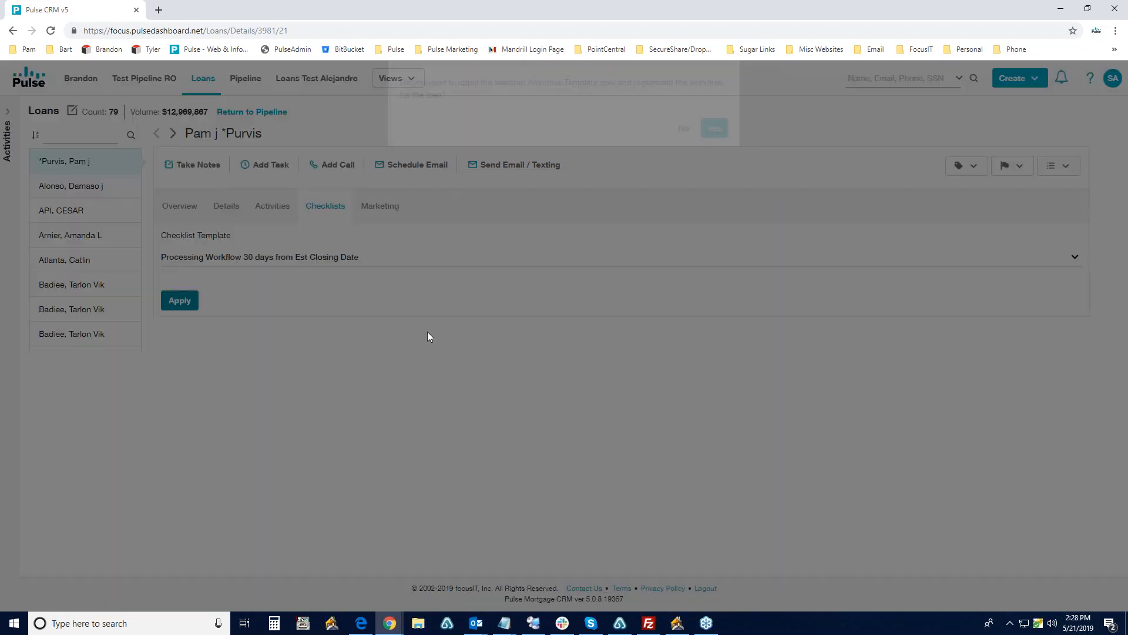
pyautogui.click(705, 156)
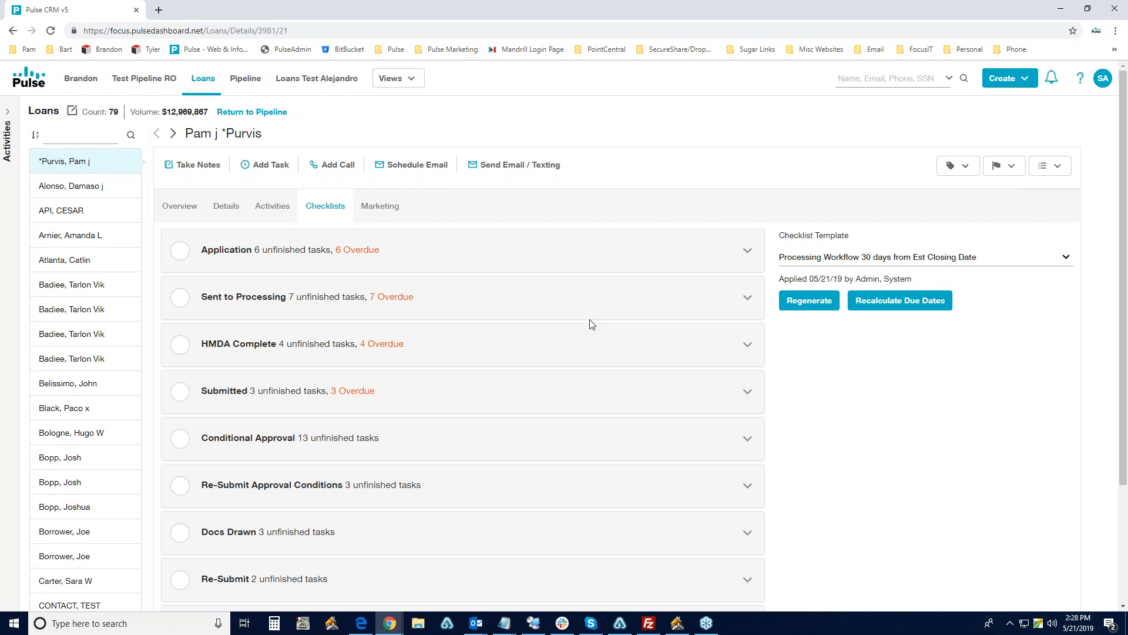
# Step: Compare the Application stage's task due dates and owners with the loan's estimated close date and its loan officer contact
pyautogui.click(180, 207)
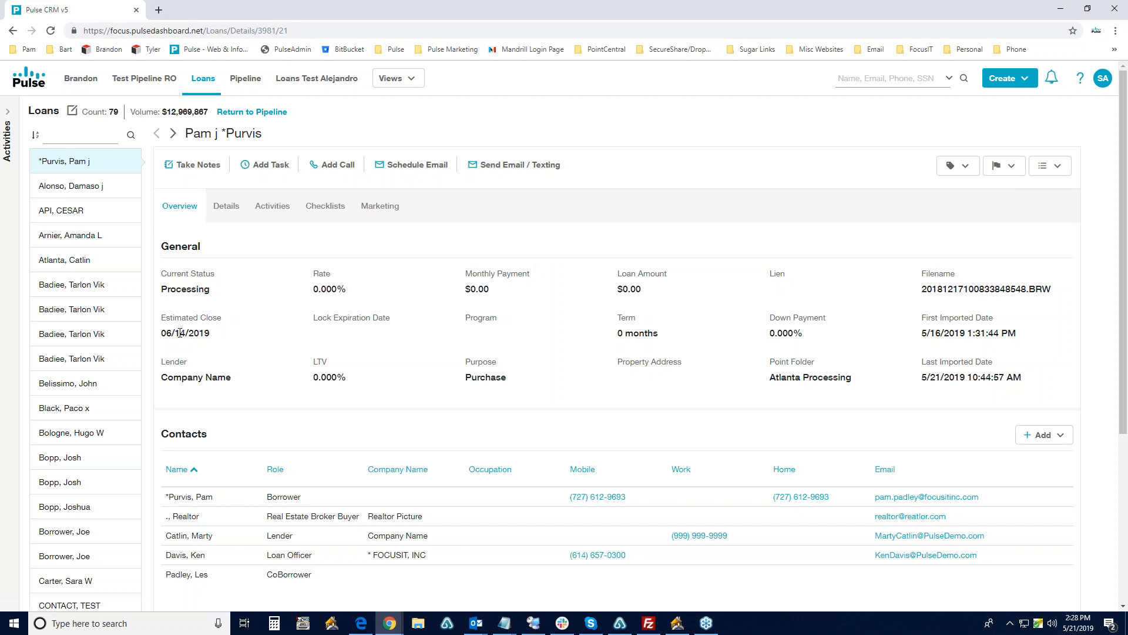
pyautogui.click(325, 211)
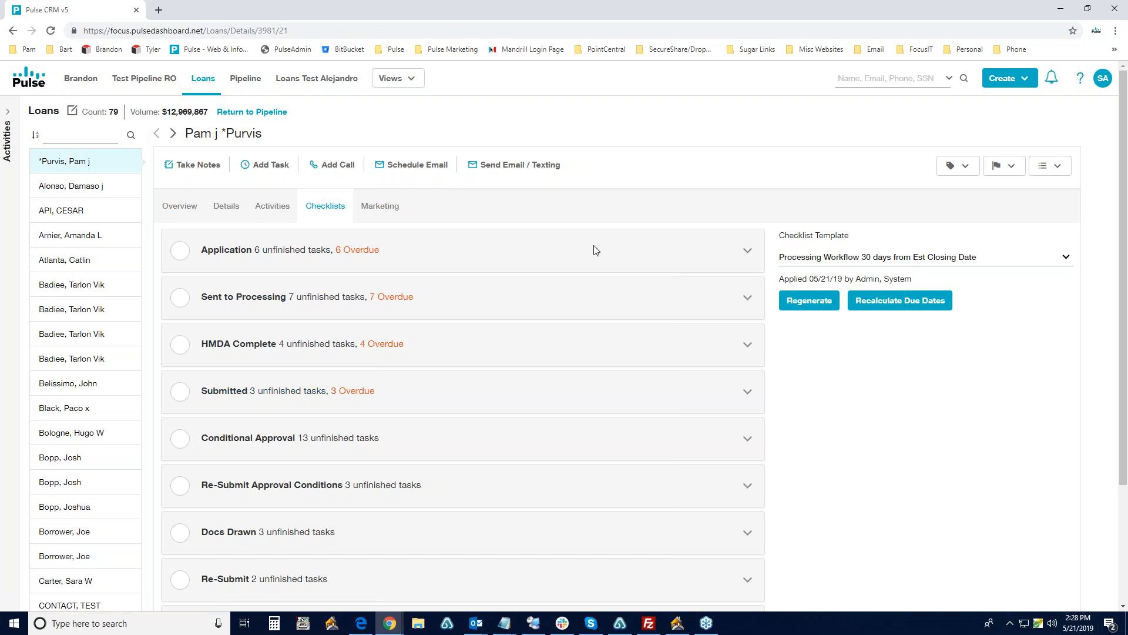
pyautogui.click(746, 251)
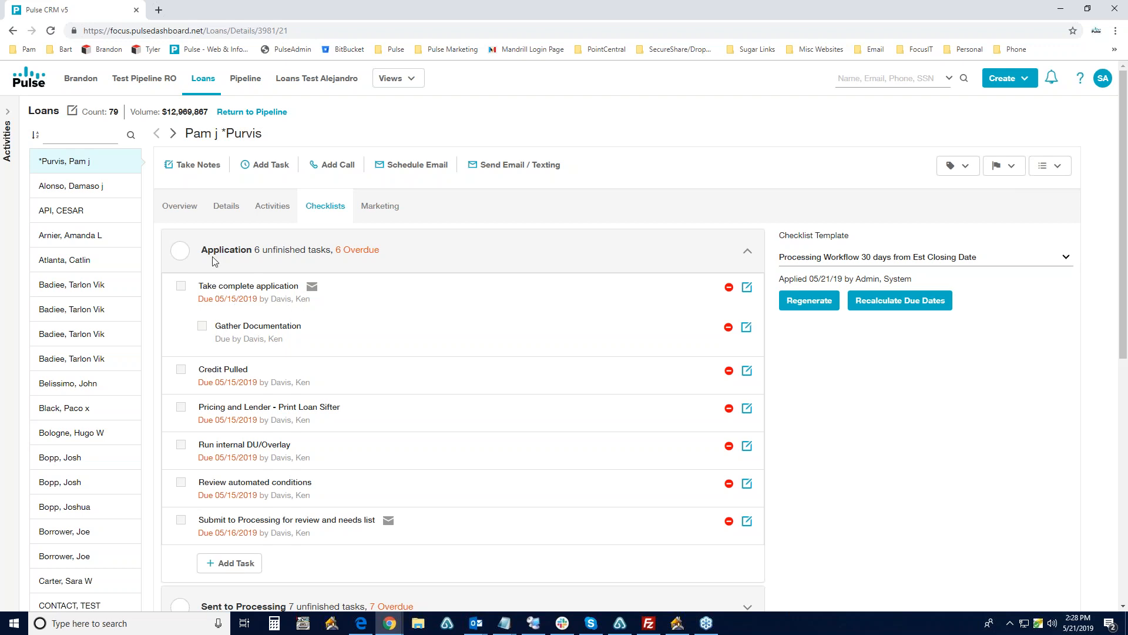
pyautogui.click(184, 215)
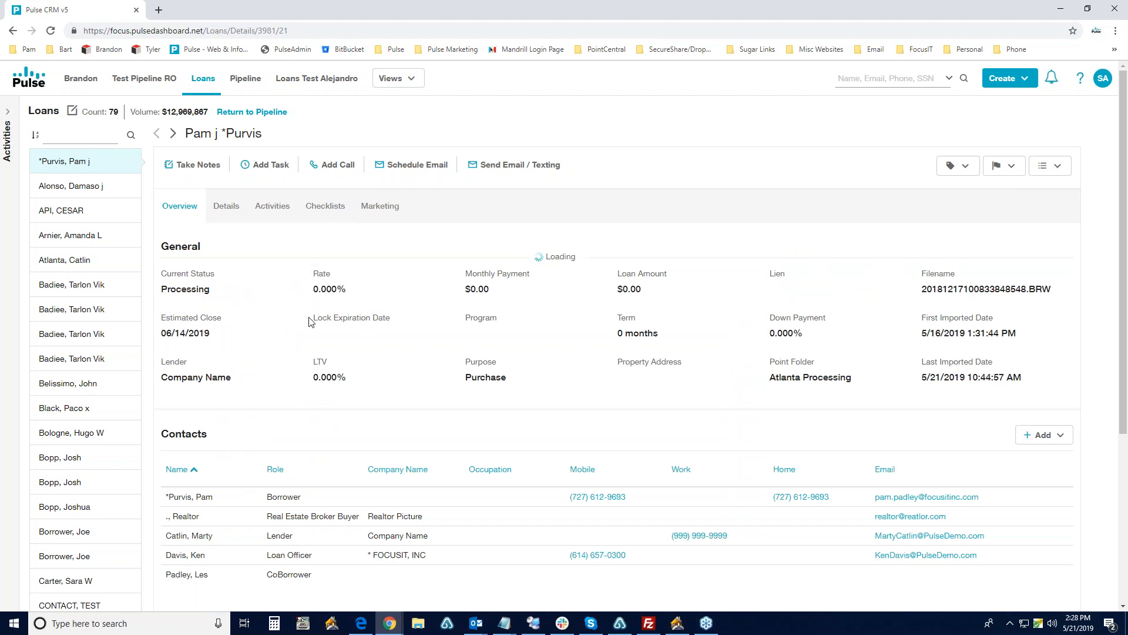
pyautogui.scroll(-2, 322, 370)
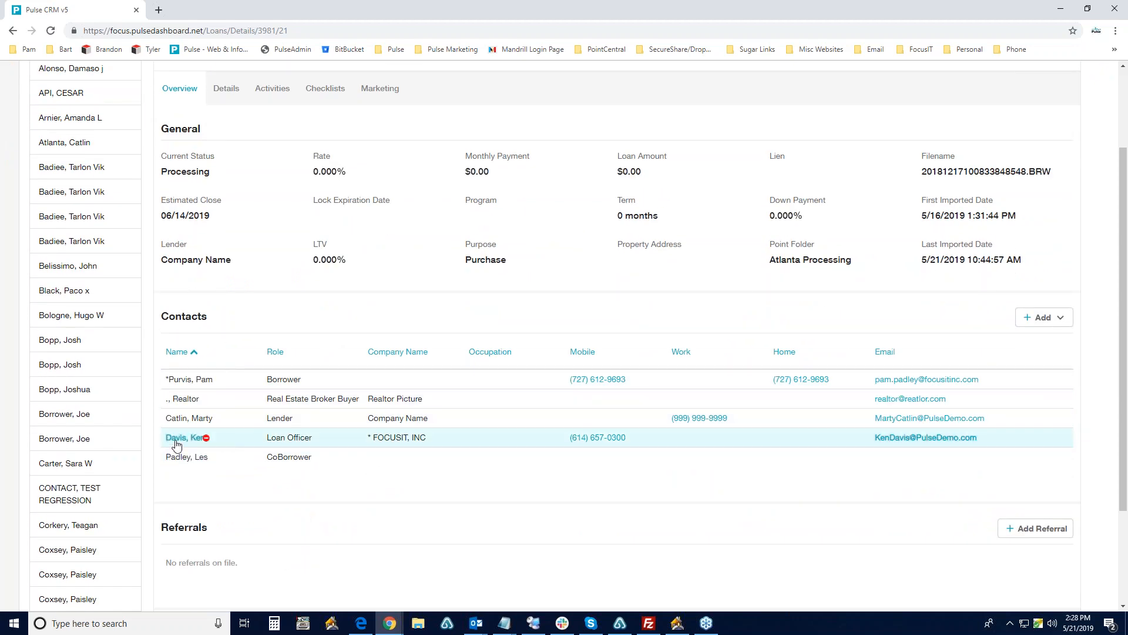
pyautogui.scroll(2, 282, 172)
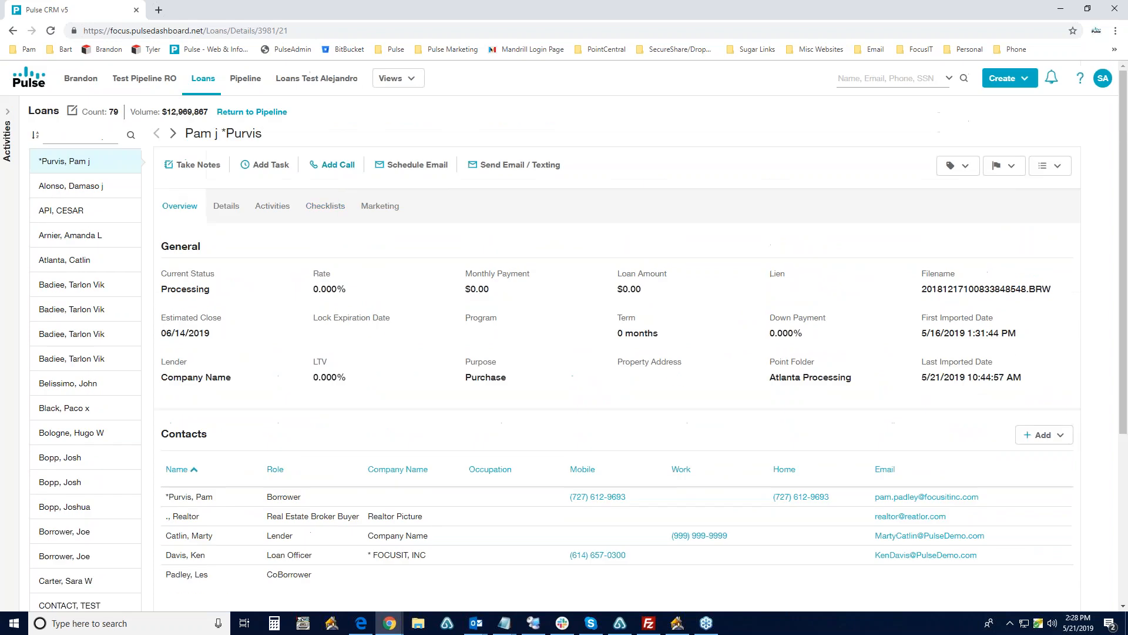
# Step: Complete the Take complete application task, previewing the Text Demo completion message and sending it to the borrower
pyautogui.click(327, 206)
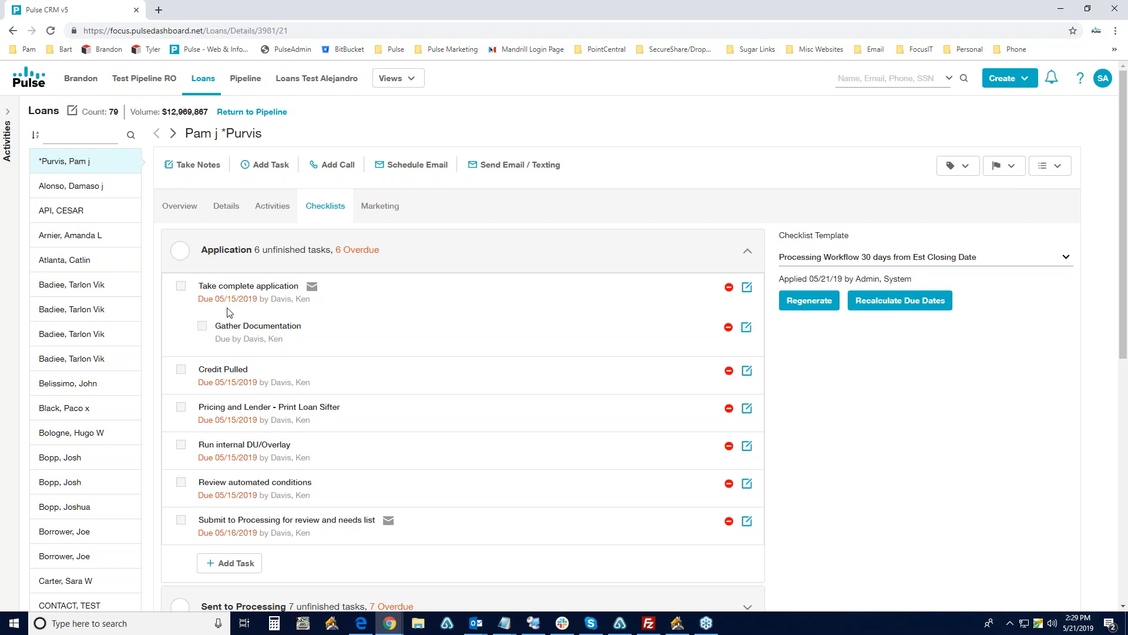
pyautogui.click(180, 288)
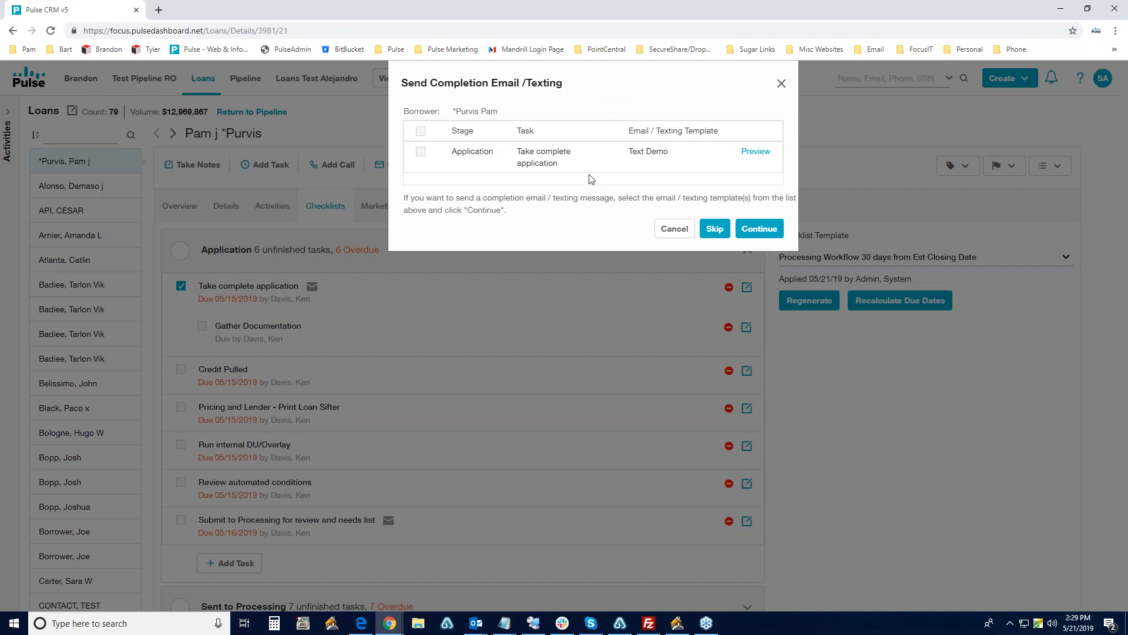
pyautogui.click(421, 153)
pyautogui.click(754, 153)
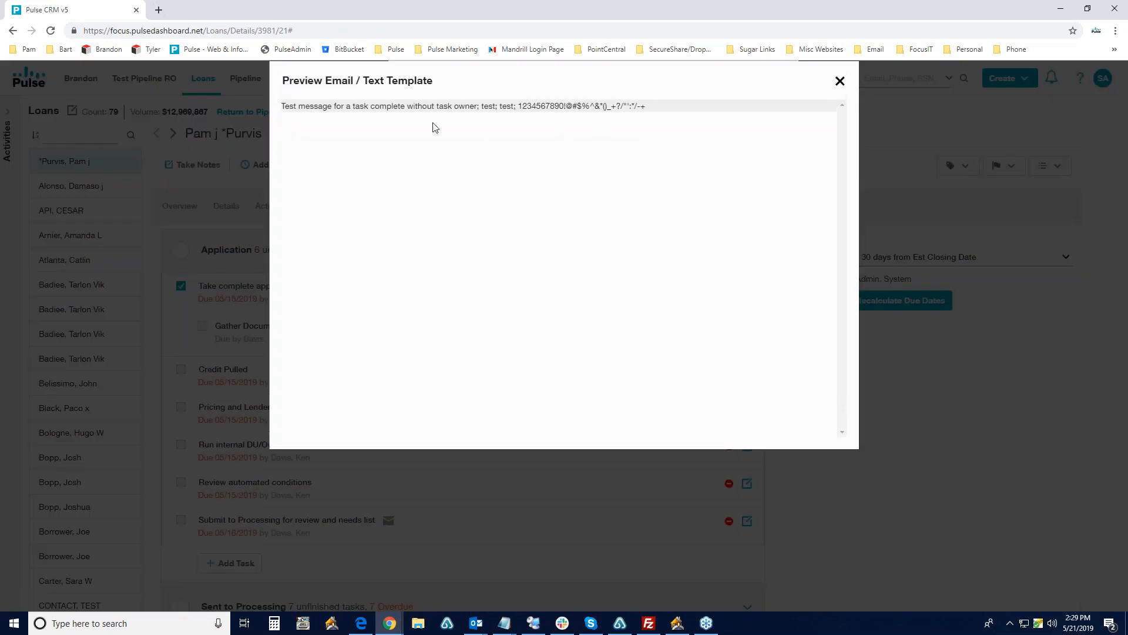
pyautogui.click(840, 82)
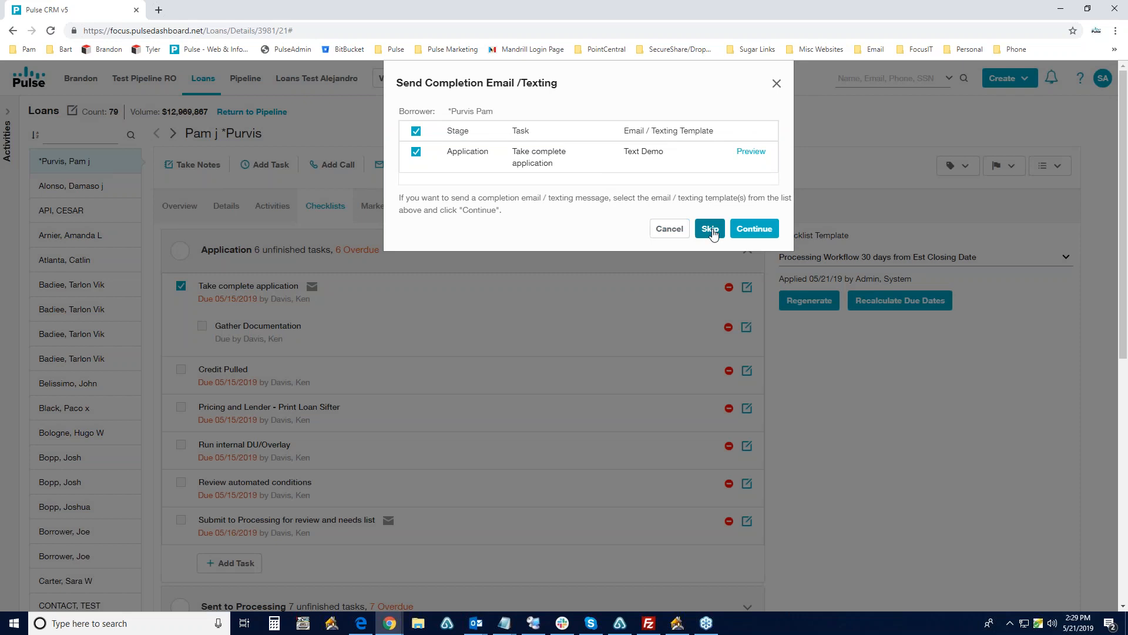
pyautogui.click(751, 231)
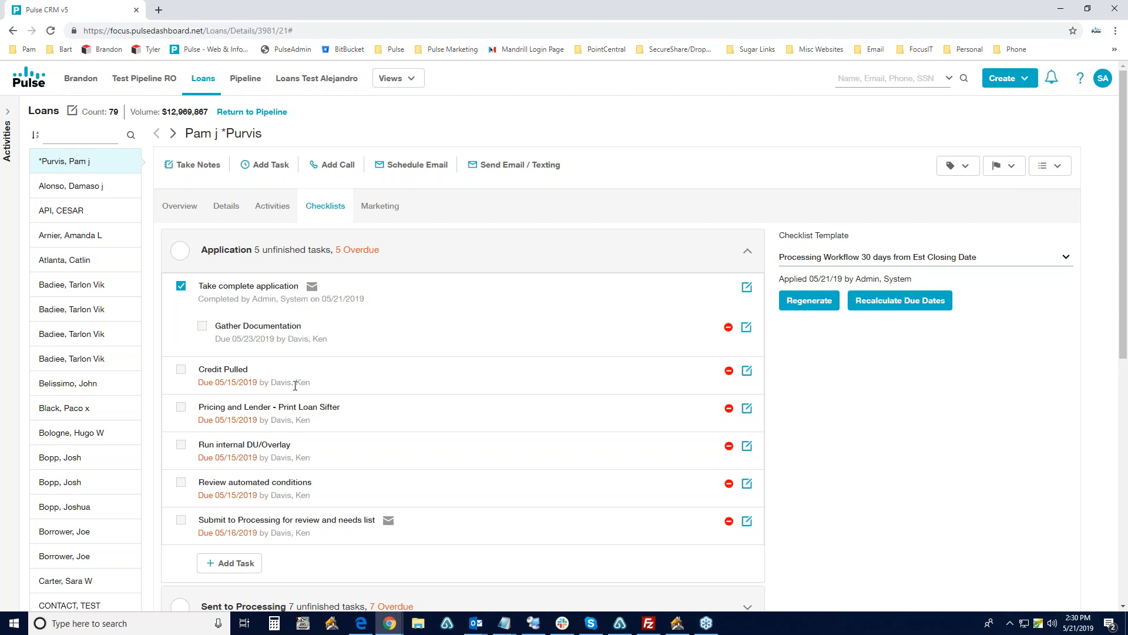
# Step: Filter the activities list to Today and check the overdue activities for checklist items
pyautogui.click(8, 112)
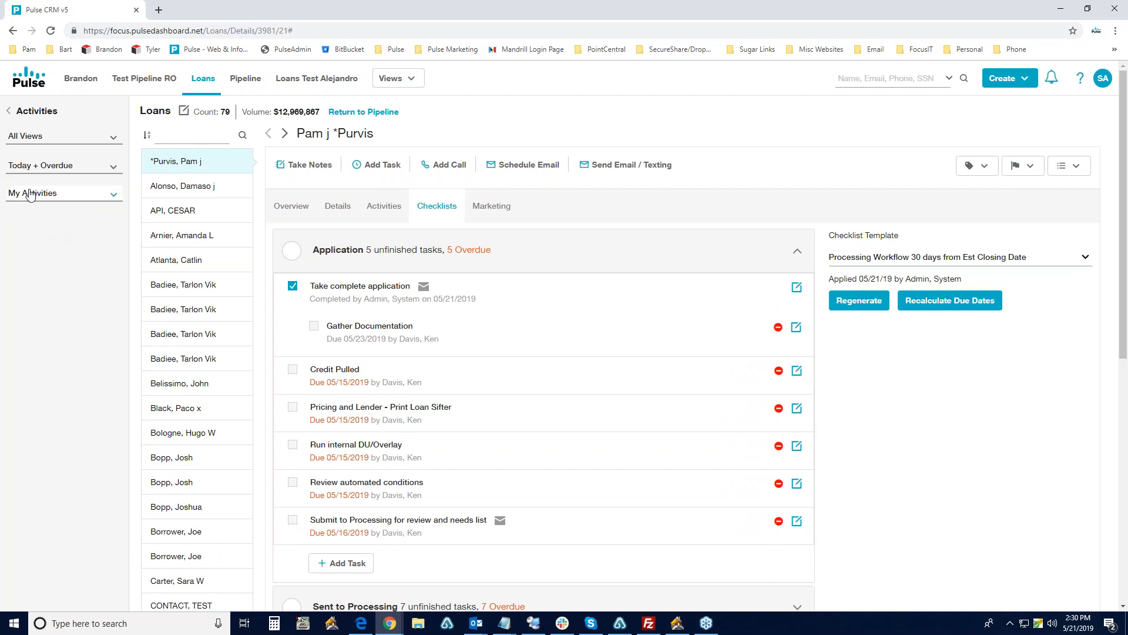
pyautogui.click(33, 166)
pyautogui.click(34, 191)
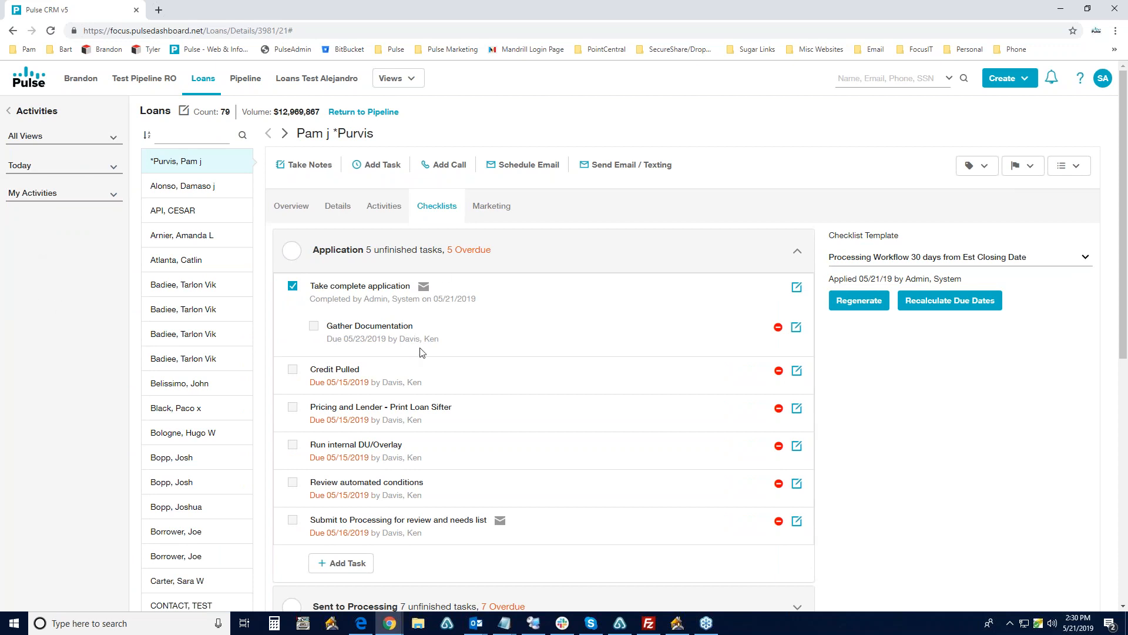
pyautogui.click(1052, 78)
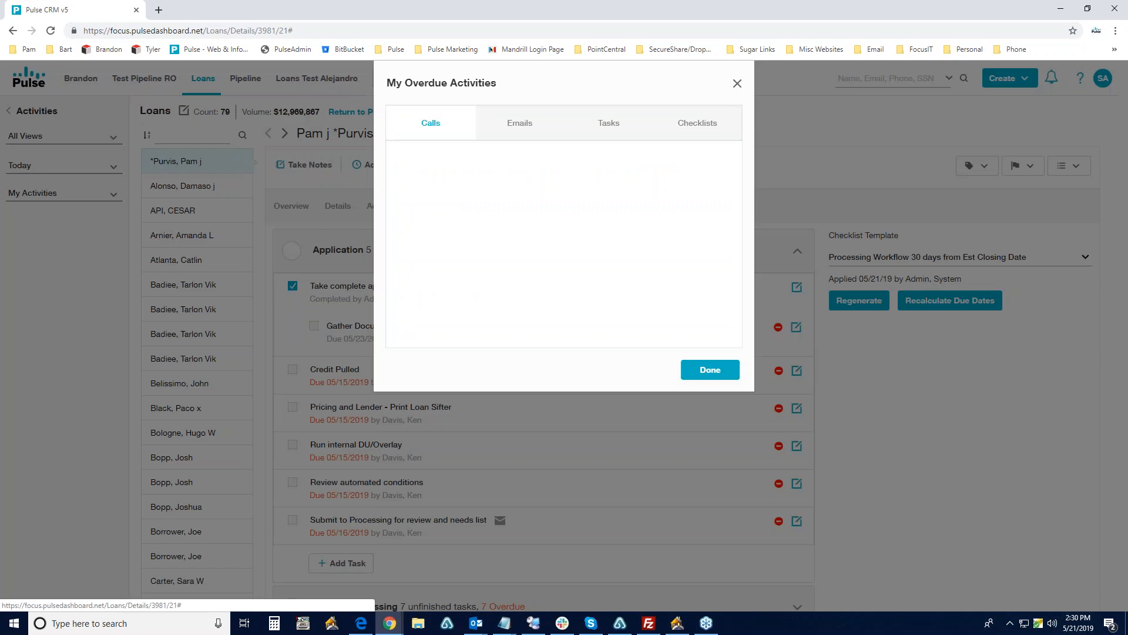
pyautogui.click(687, 134)
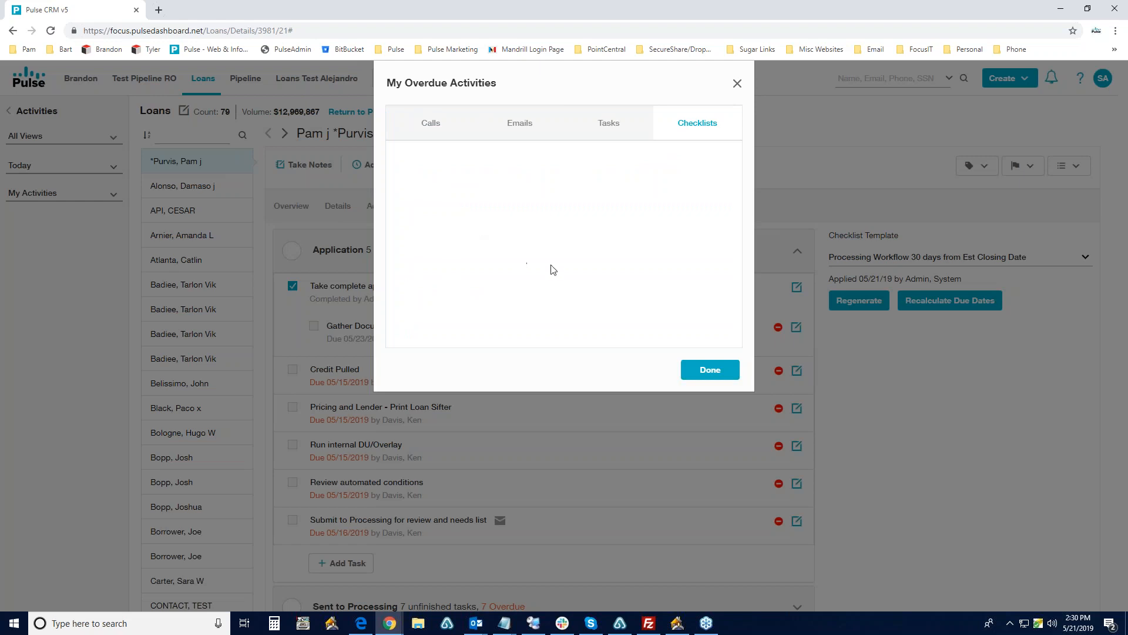
pyautogui.click(720, 372)
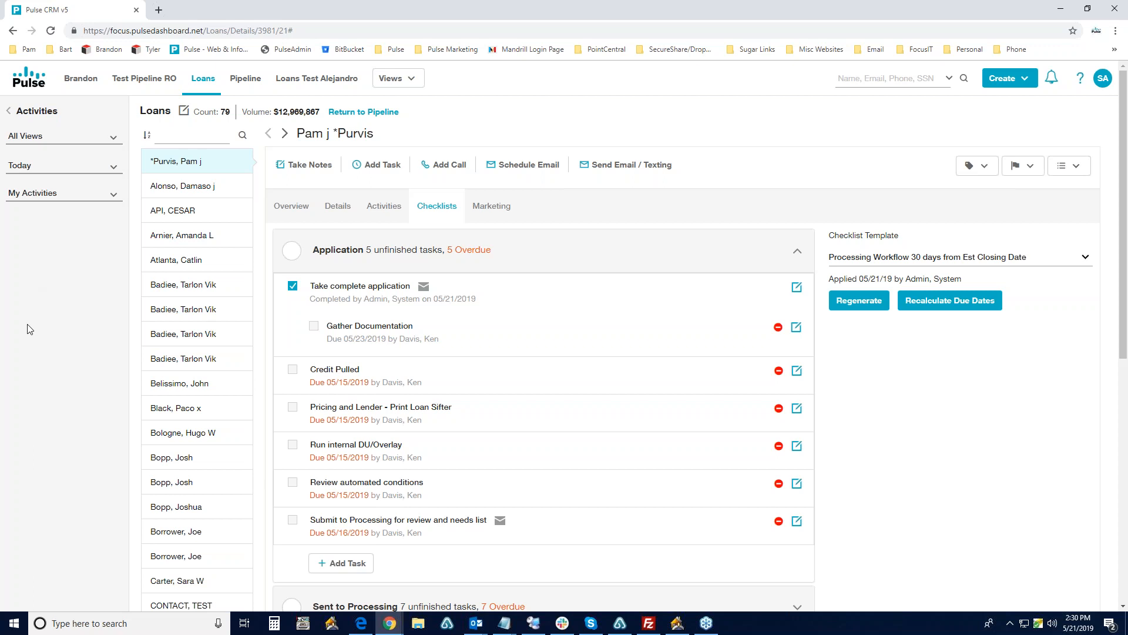
# Step: Complete the Gather Documentation subtask and all remaining Application stage tasks, skipping the completion emails
pyautogui.click(314, 327)
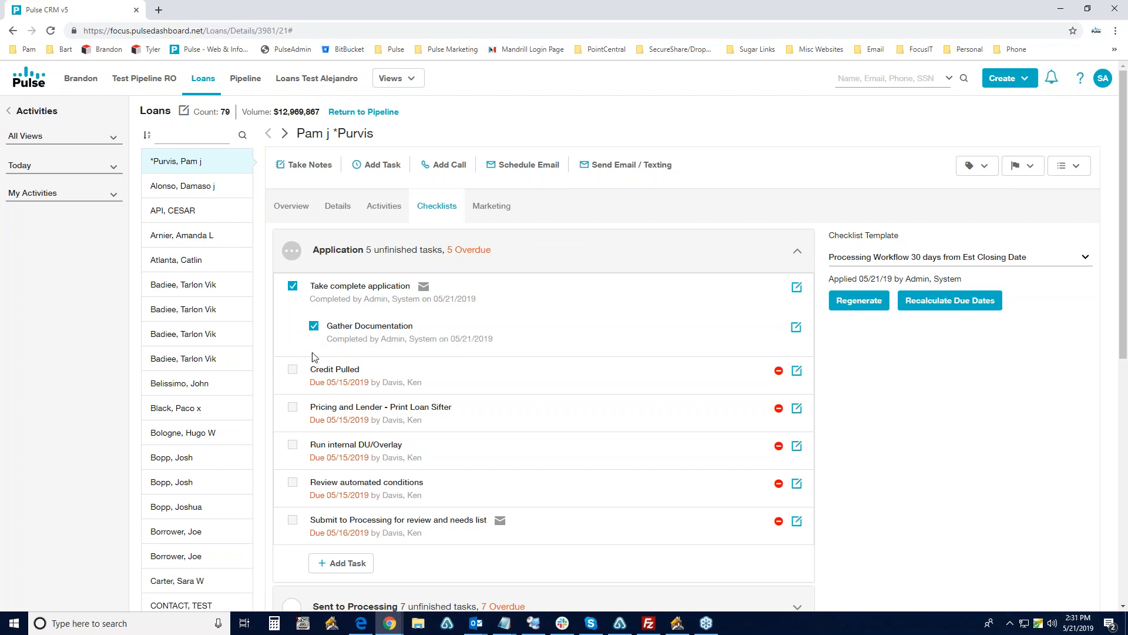
pyautogui.scroll(-1, 317, 345)
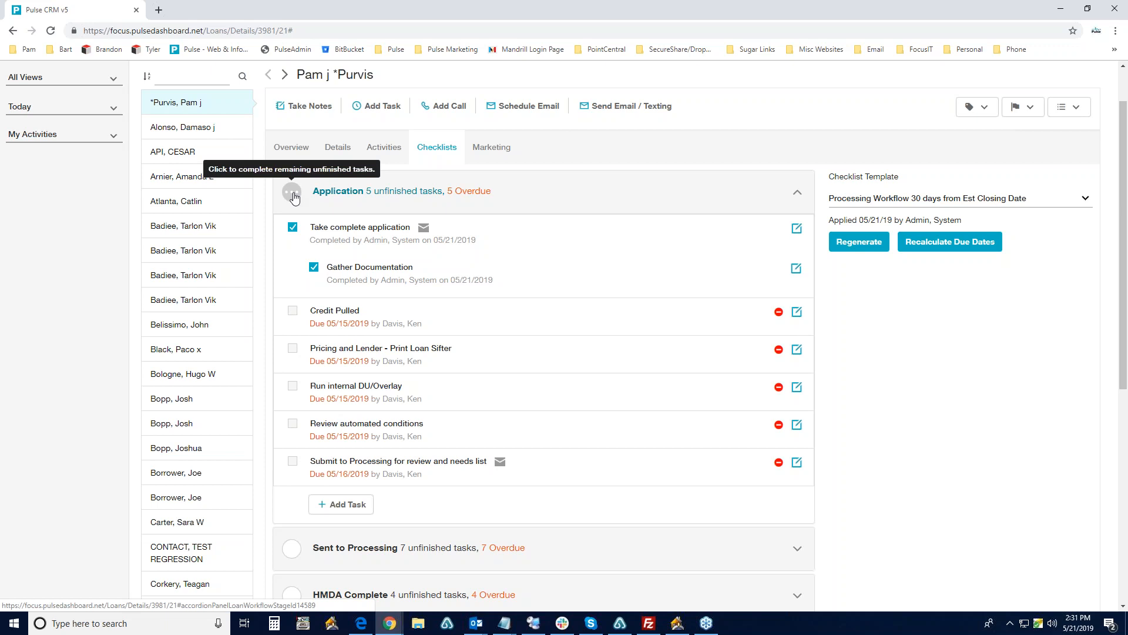
pyautogui.click(292, 193)
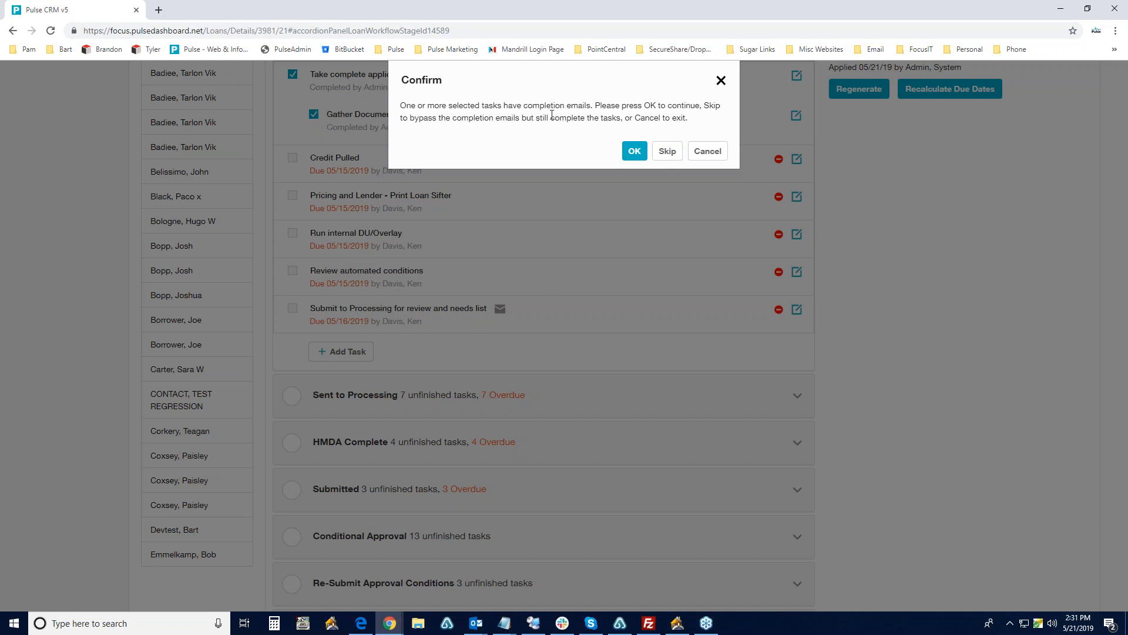
pyautogui.click(634, 152)
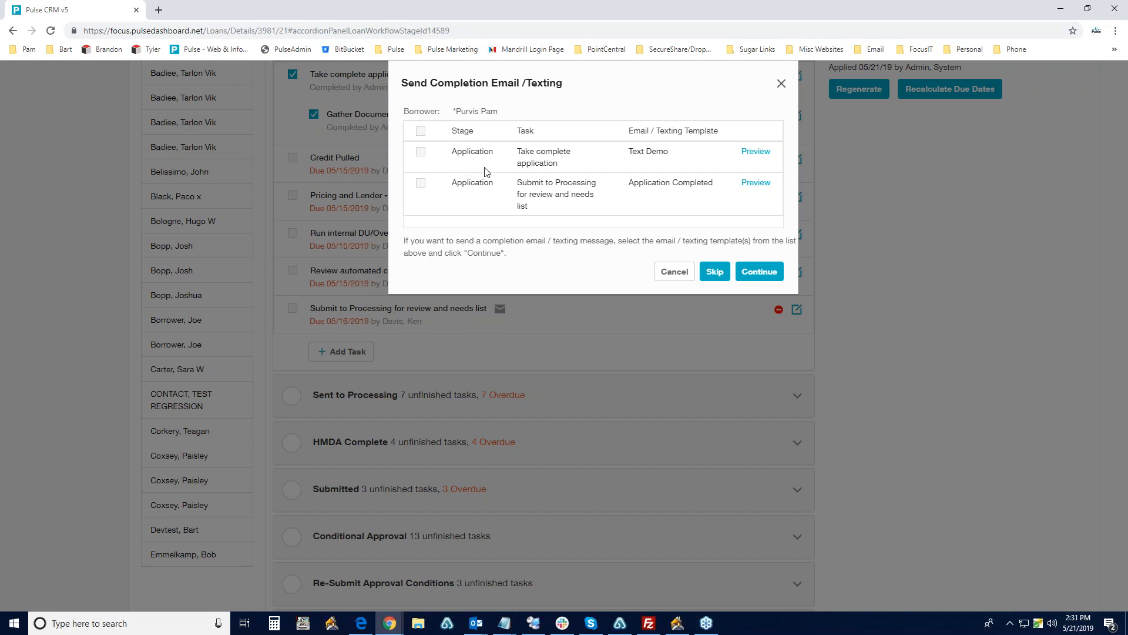
pyautogui.click(716, 274)
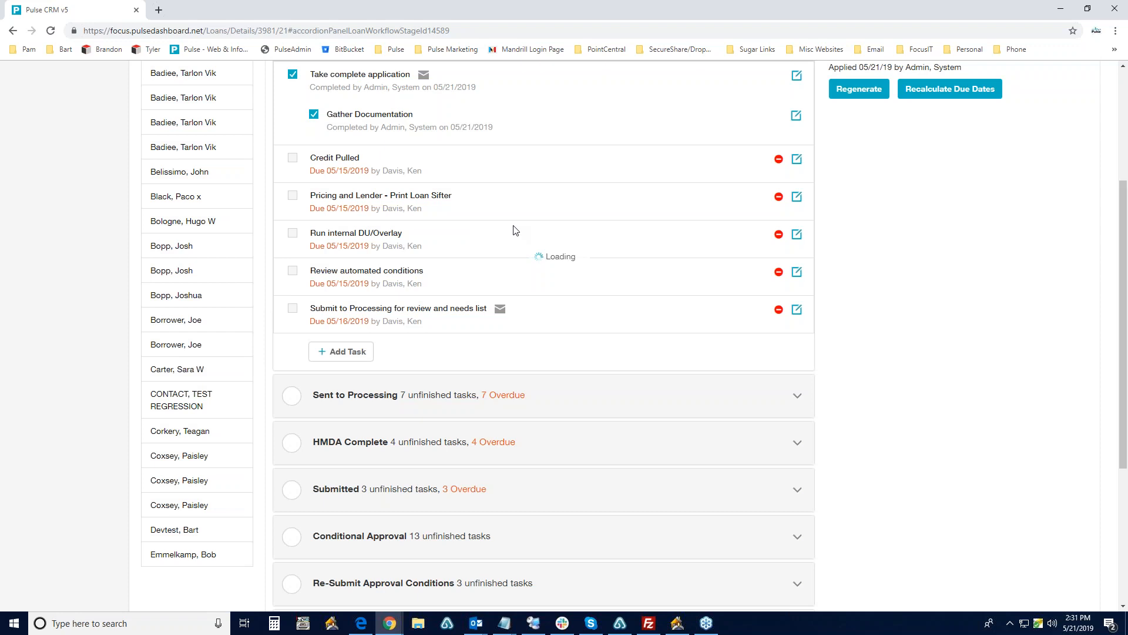
# Step: Reload the loan and review its completed activities, previewing the sent Text Demo message
pyautogui.scroll(2, 515, 230)
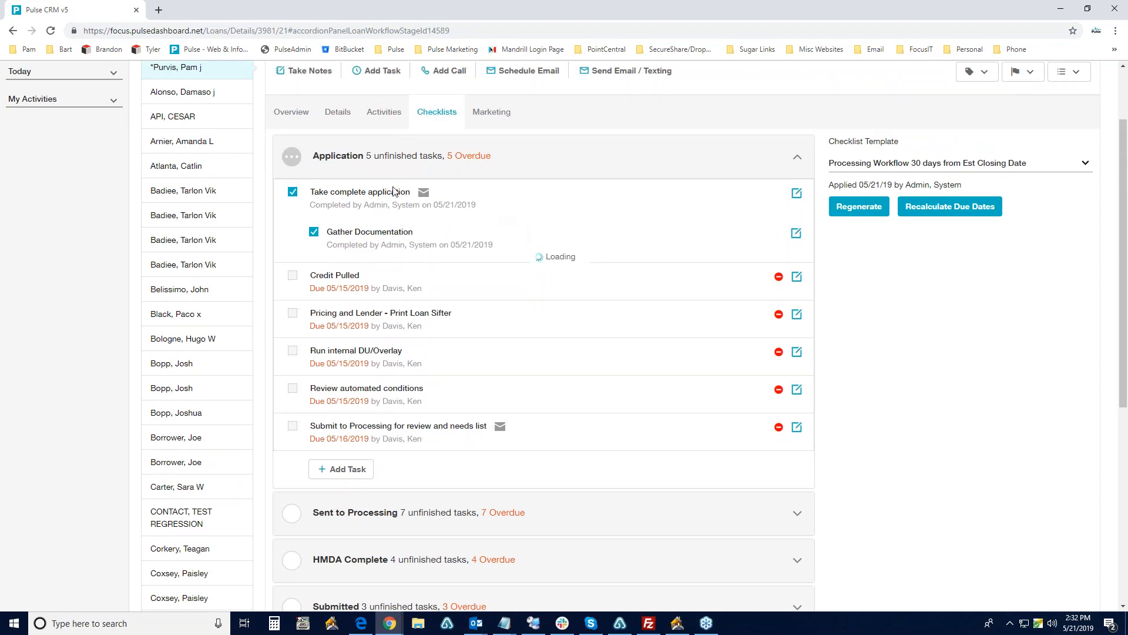
pyautogui.scroll(1, 532, 199)
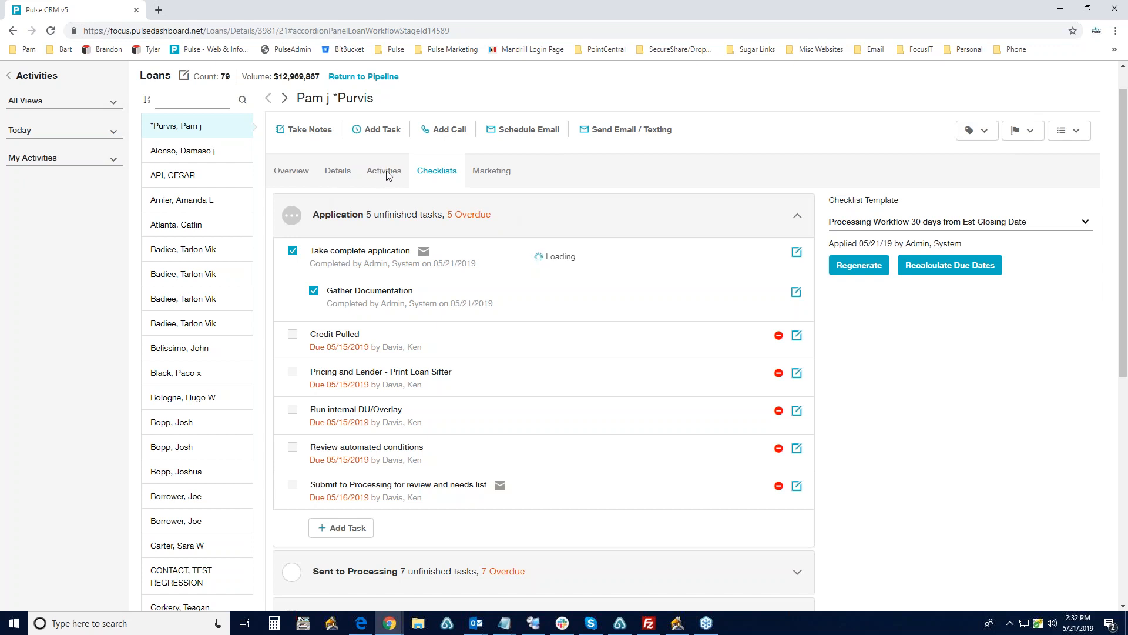
pyautogui.click(51, 30)
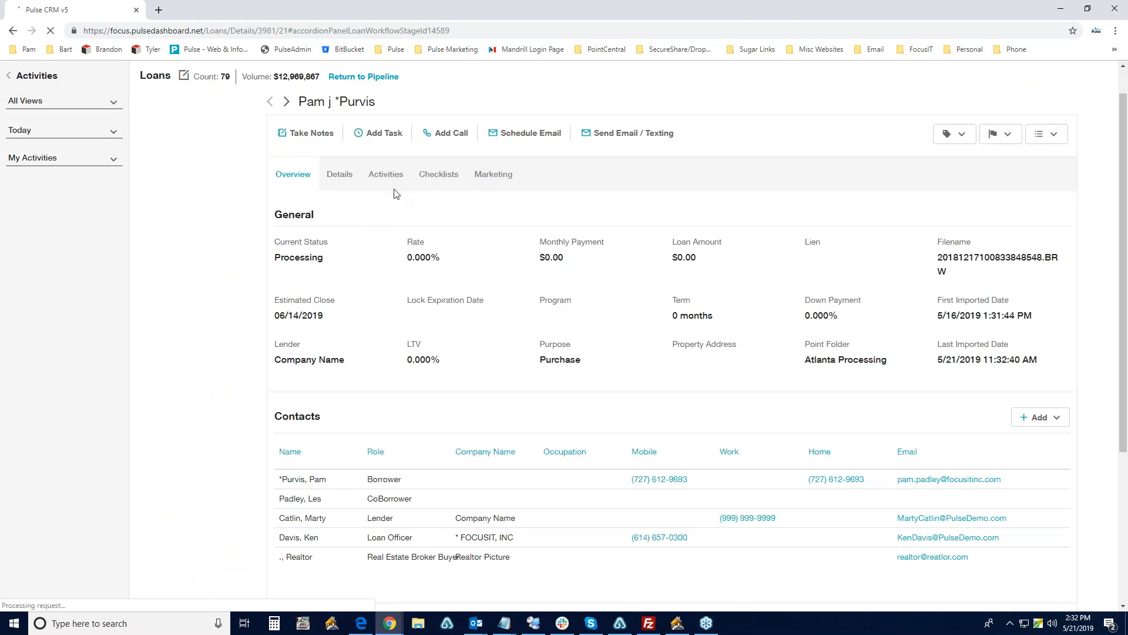
pyautogui.click(439, 174)
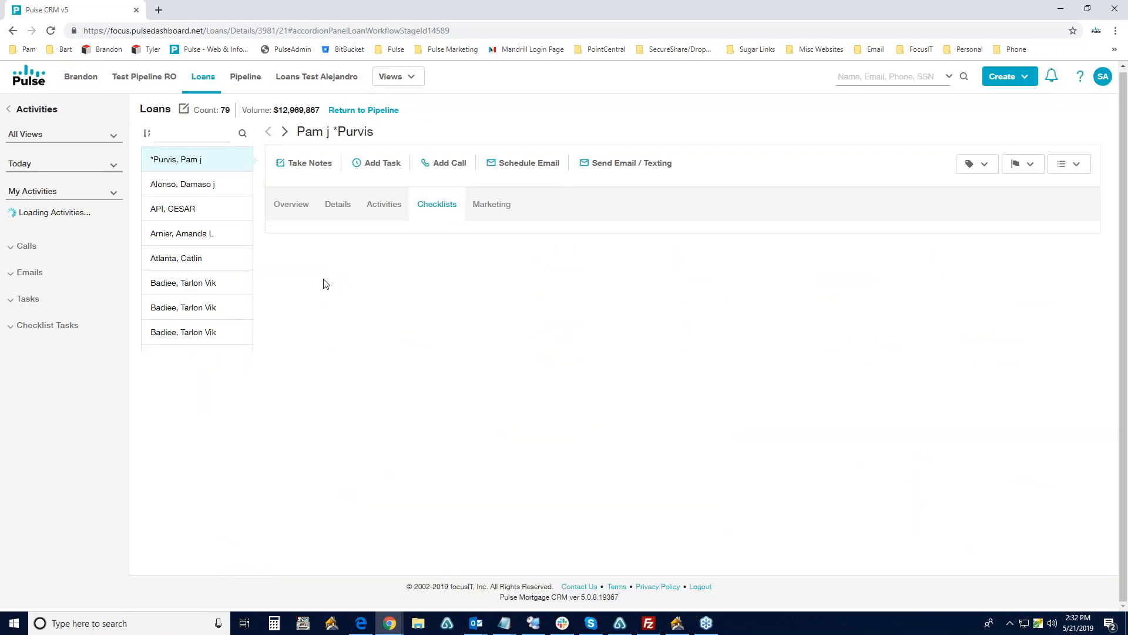
pyautogui.click(383, 206)
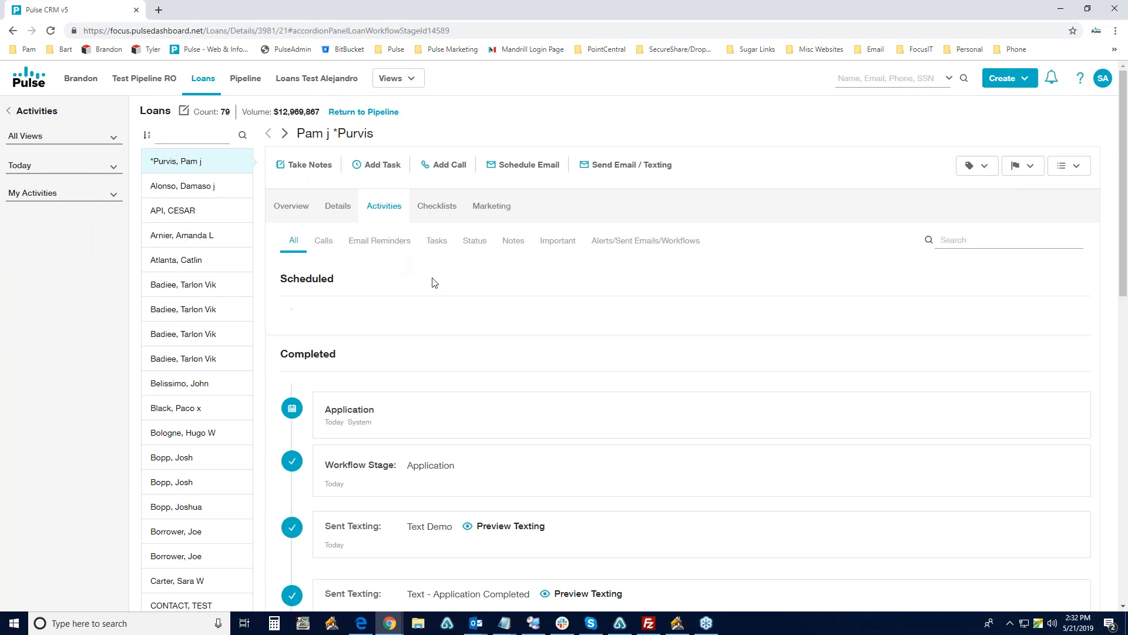
pyautogui.scroll(-3, 497, 345)
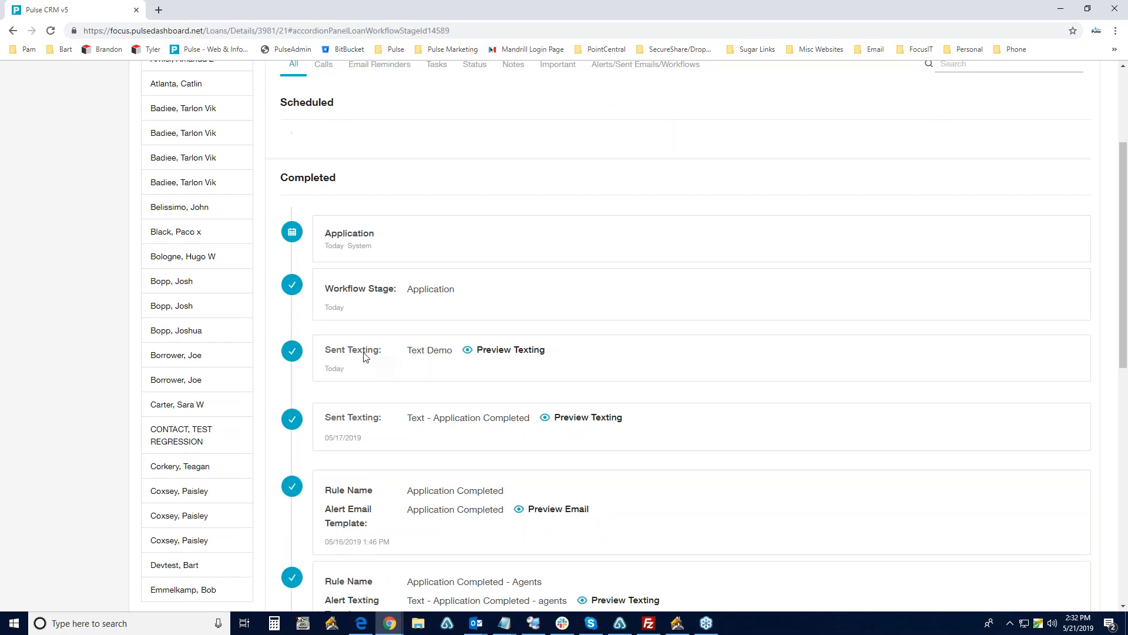
pyautogui.click(510, 352)
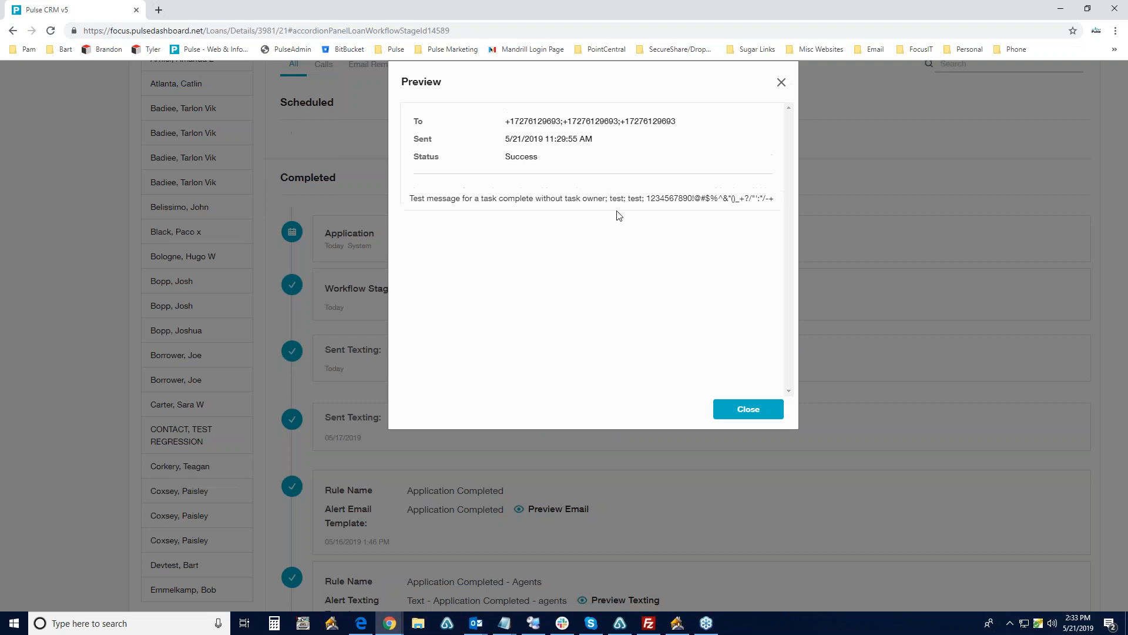
pyautogui.click(724, 409)
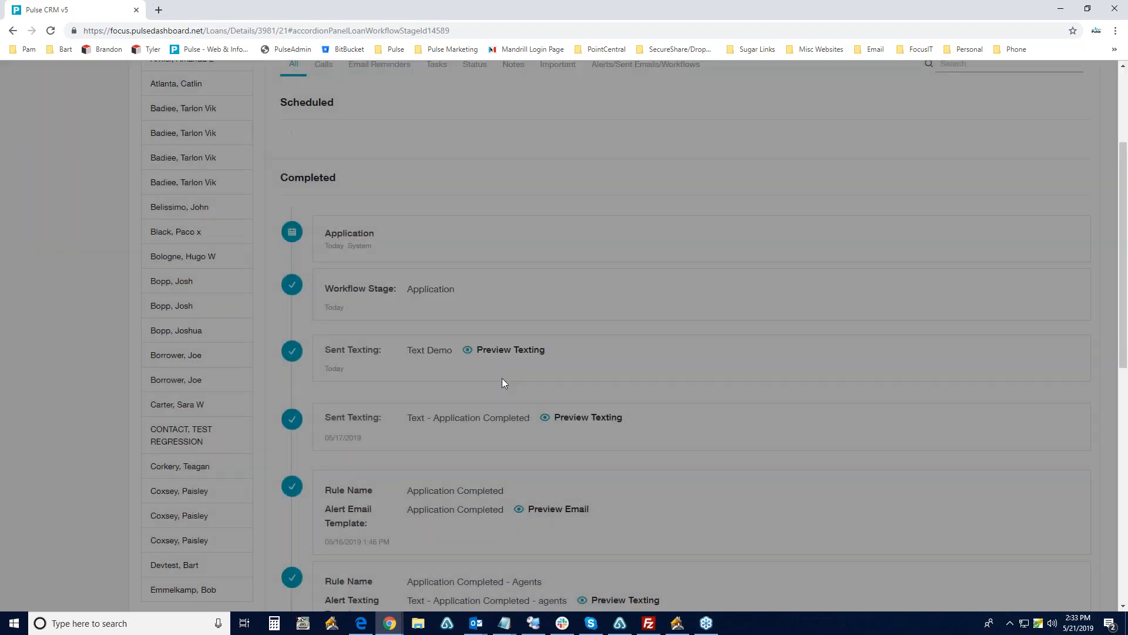
pyautogui.scroll(-2, 487, 385)
pyautogui.scroll(4, 487, 385)
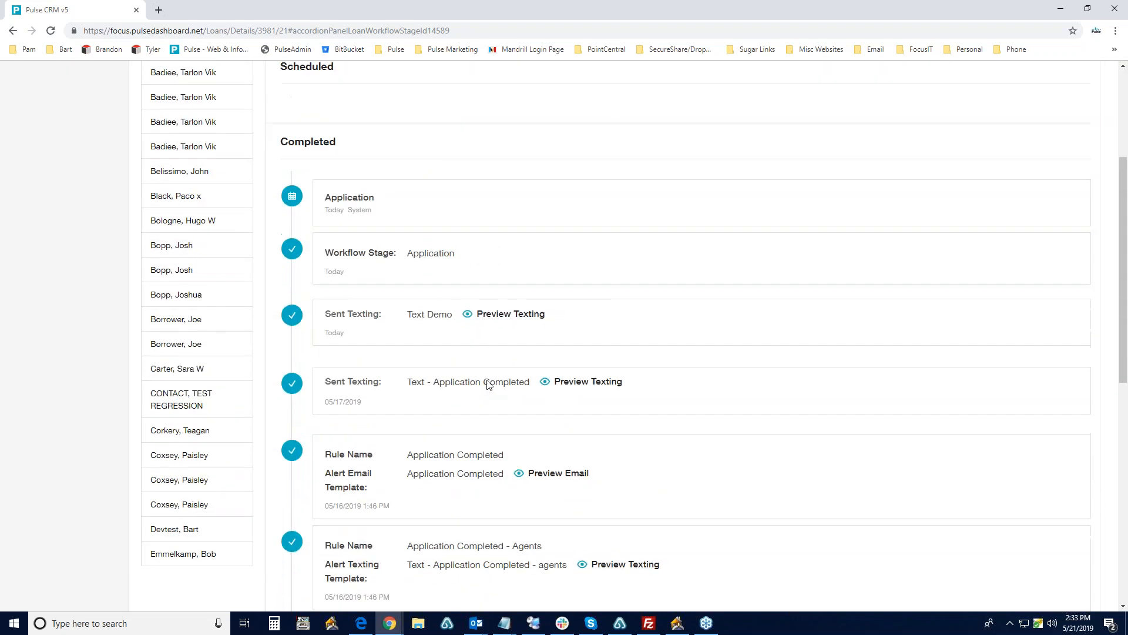
# Step: Review the loan checklist's tasks and due dates in the Sent to Processing, HMDA Complete and Submitted stages
pyautogui.click(435, 148)
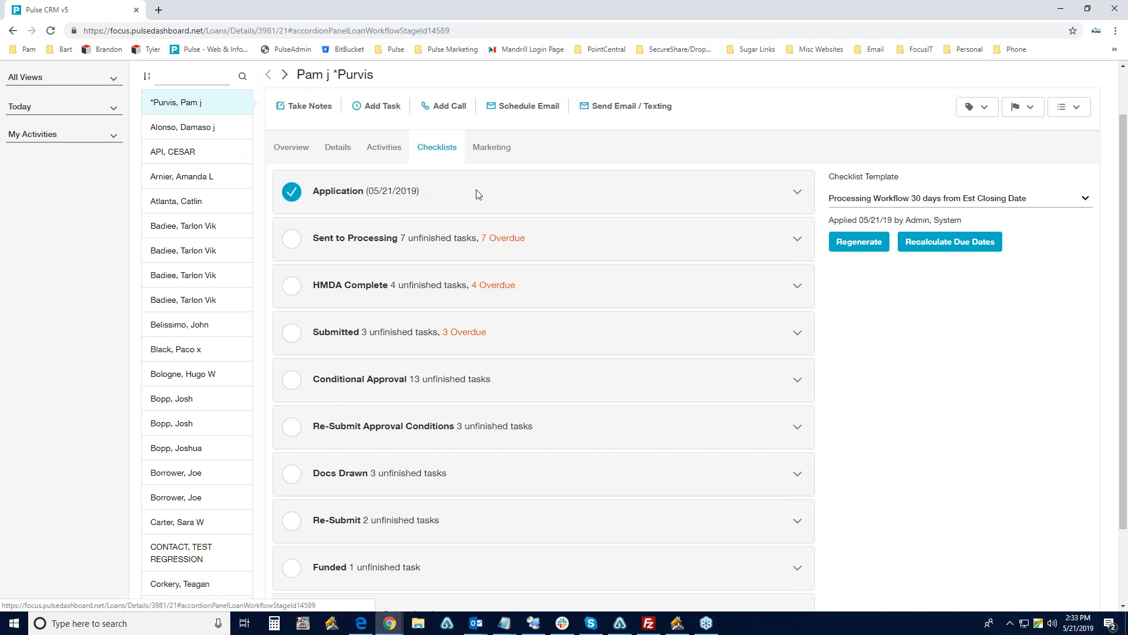
pyautogui.click(797, 241)
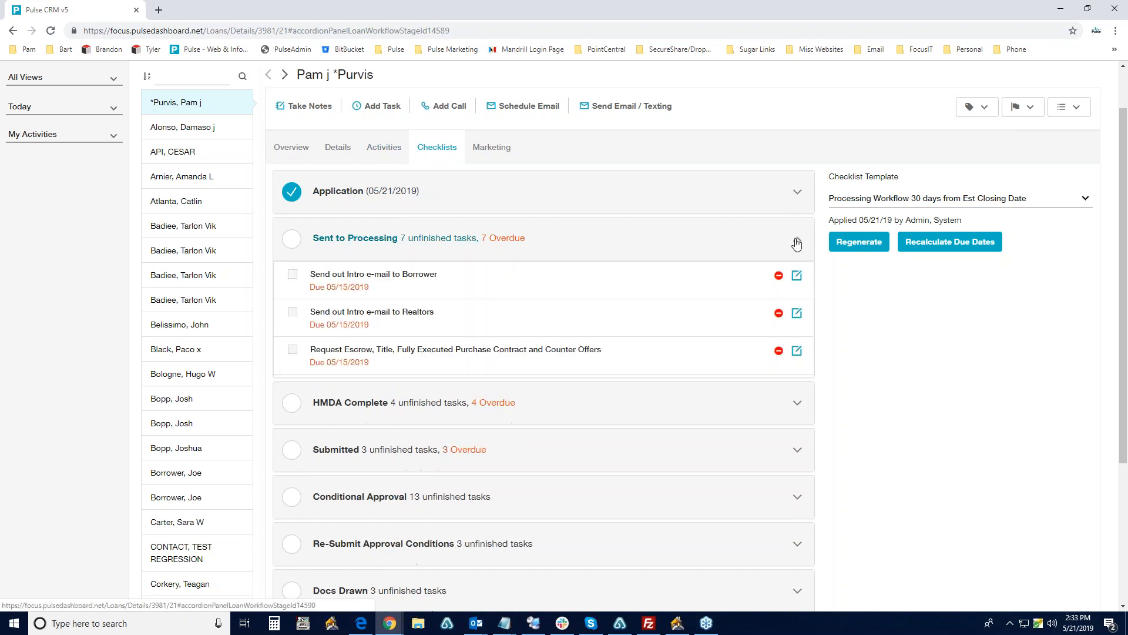
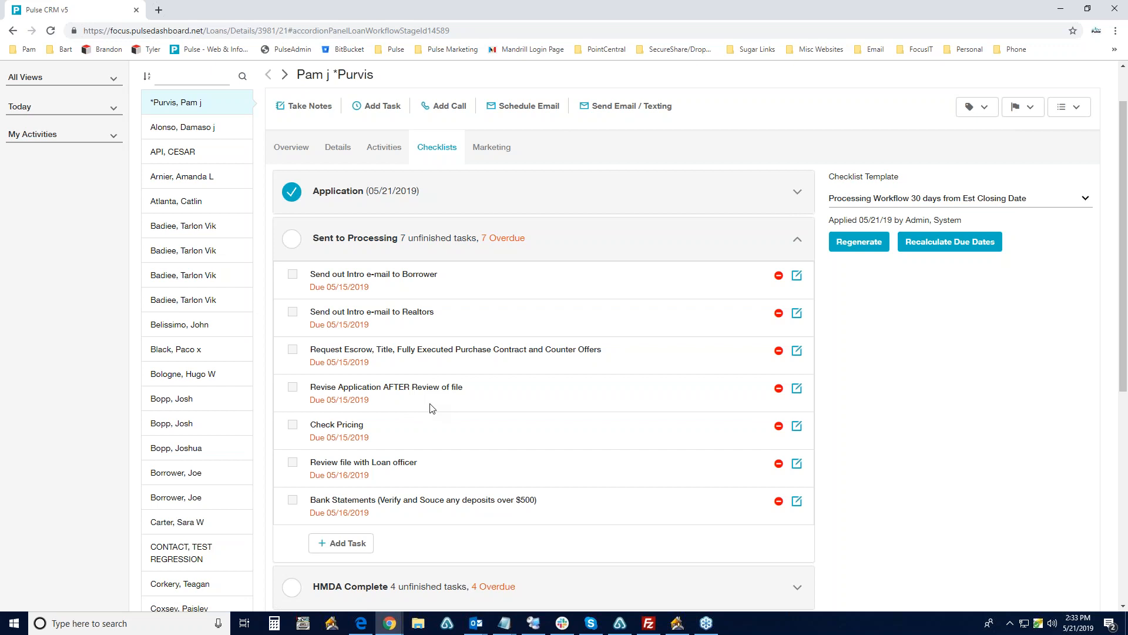
pyautogui.scroll(-6, 430, 406)
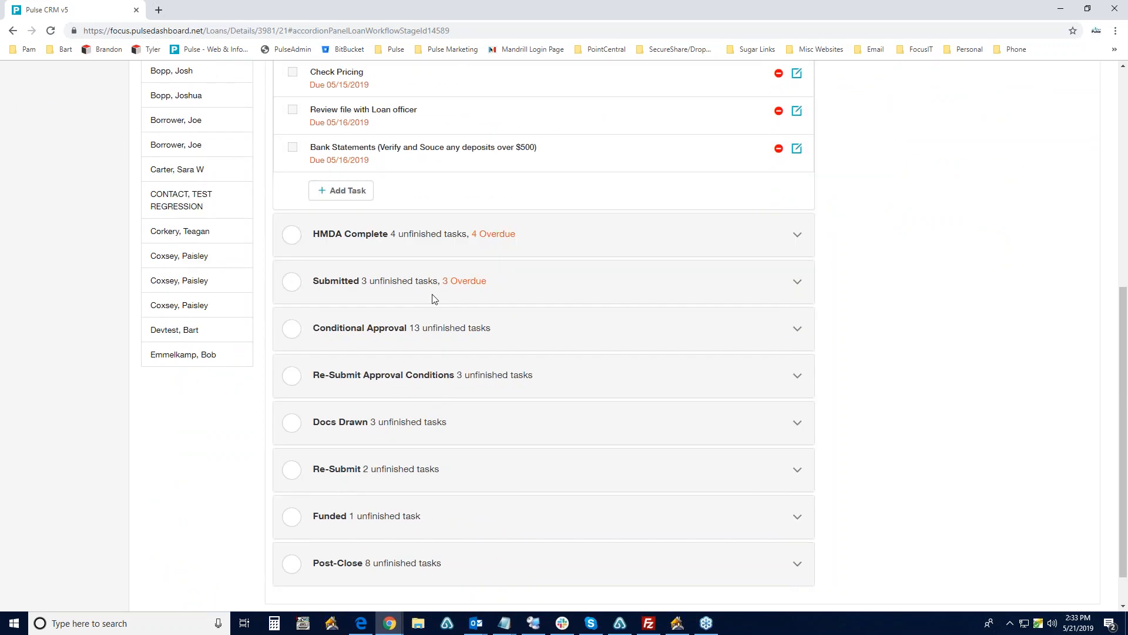
pyautogui.click(799, 234)
pyautogui.click(796, 242)
pyautogui.scroll(3, 692, 348)
pyautogui.scroll(2, 693, 348)
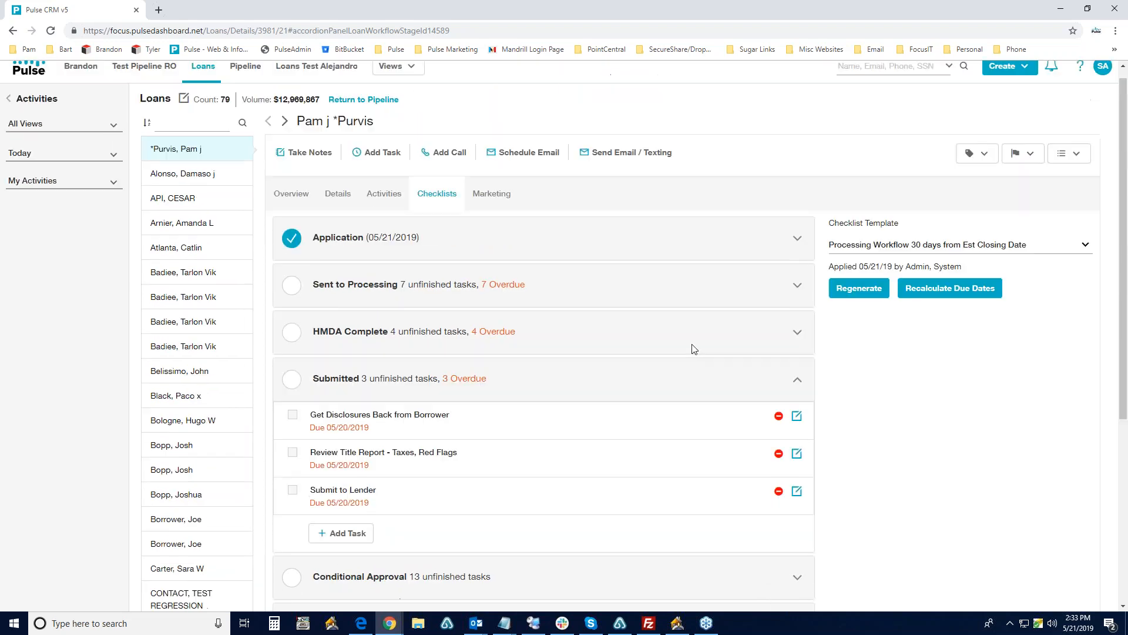
pyautogui.click(796, 287)
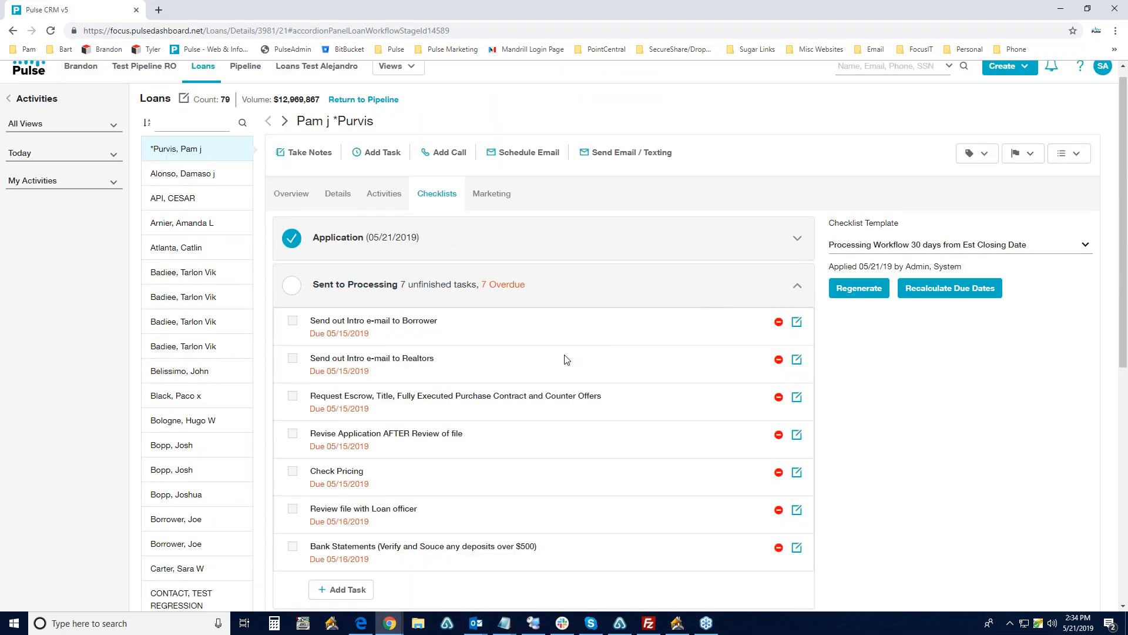
# Step: Delete the Send out Intro e-mail to Realtors task from the loan's Sent to Processing stage and confirm
pyautogui.scroll(-1, 566, 360)
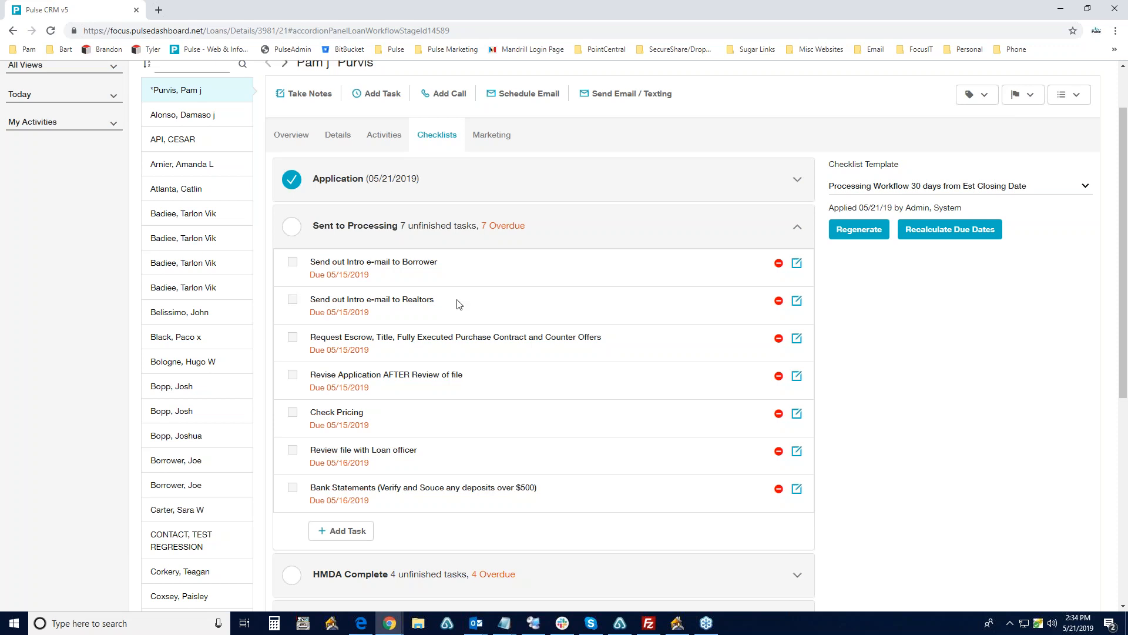
pyautogui.click(778, 301)
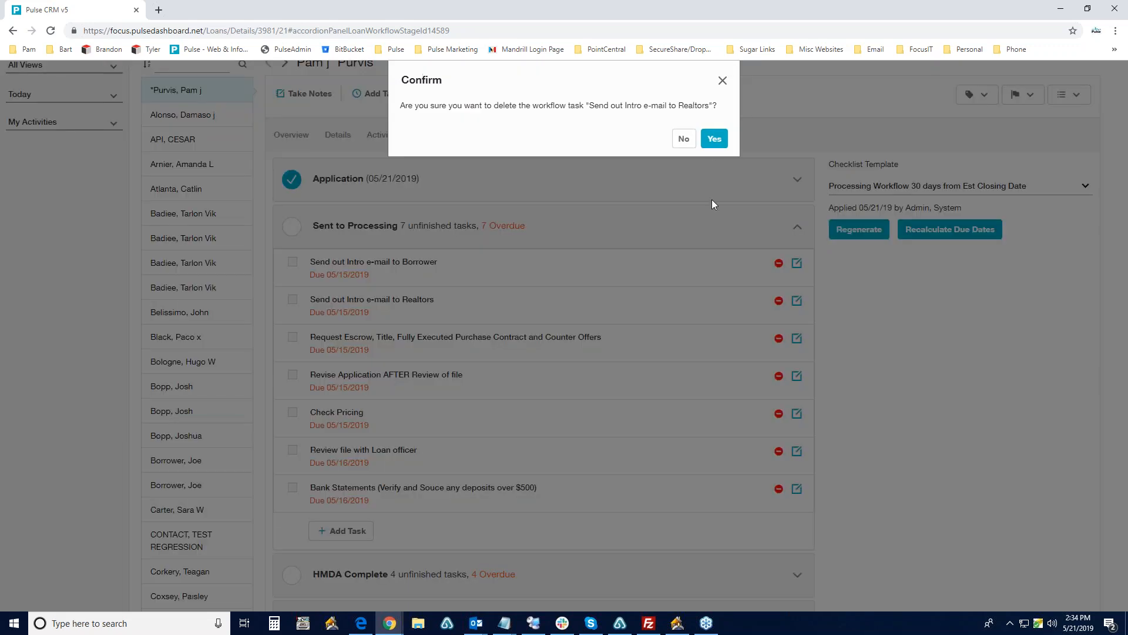
pyautogui.click(713, 141)
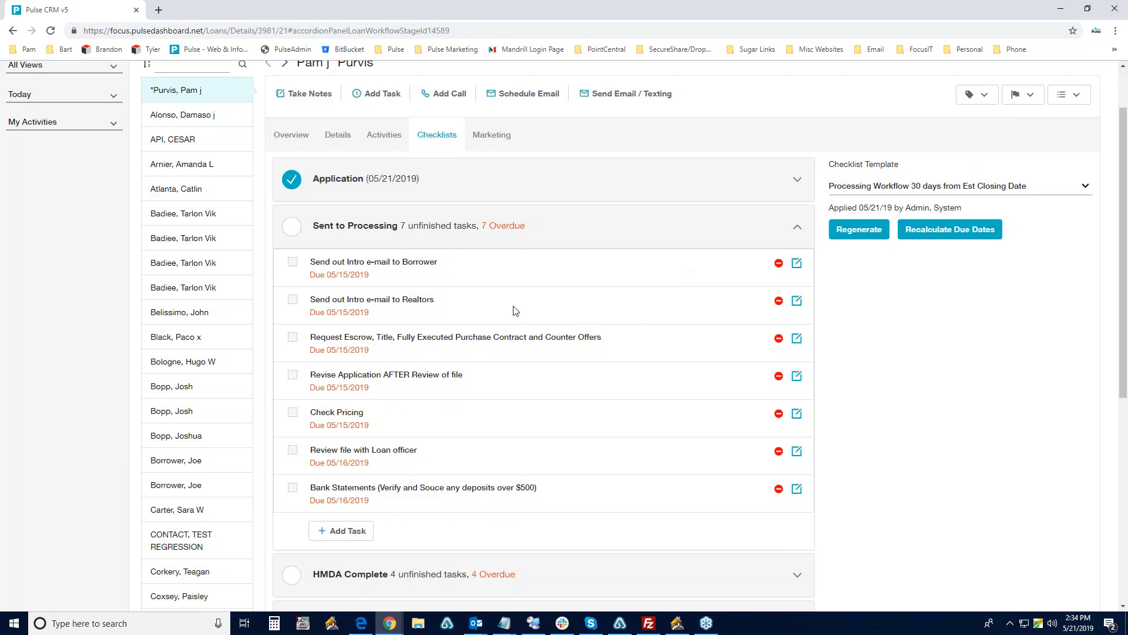
pyautogui.scroll(1, 625, 312)
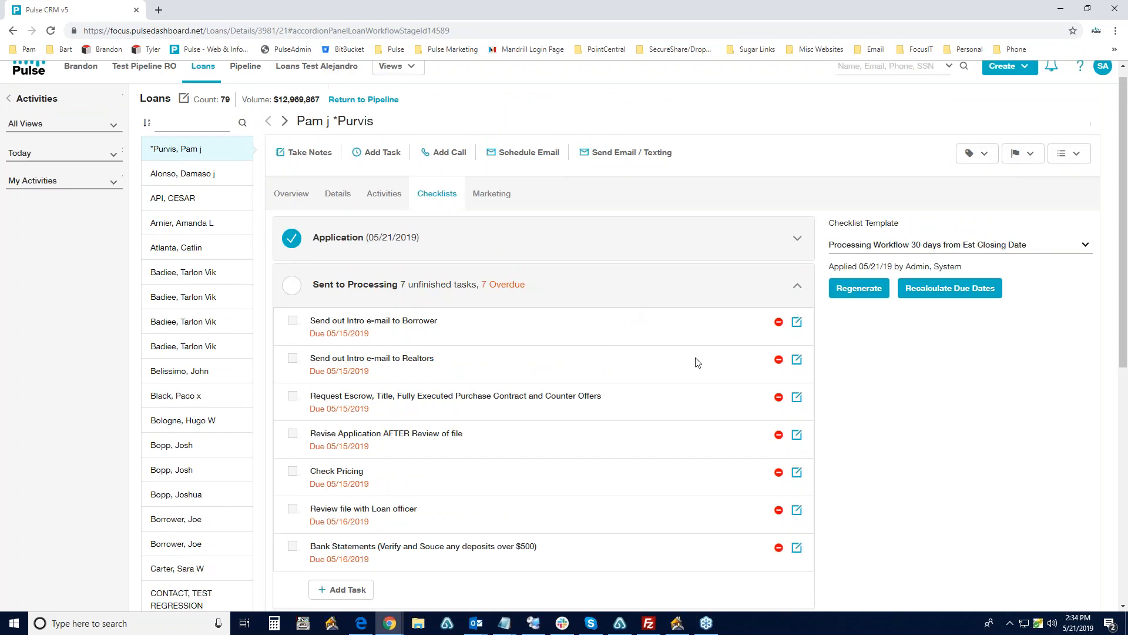
pyautogui.click(779, 359)
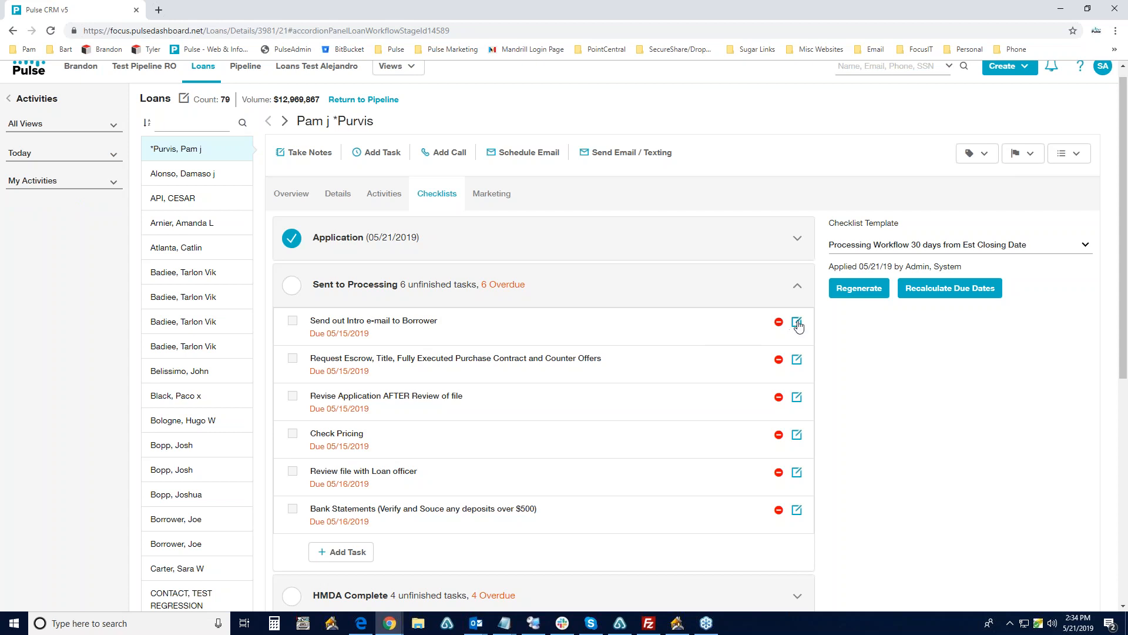
# Step: Set the Send out Intro e-mail to Borrower task's due date to 05/23/2019, assign it to the last listed owner, and save
pyautogui.click(797, 323)
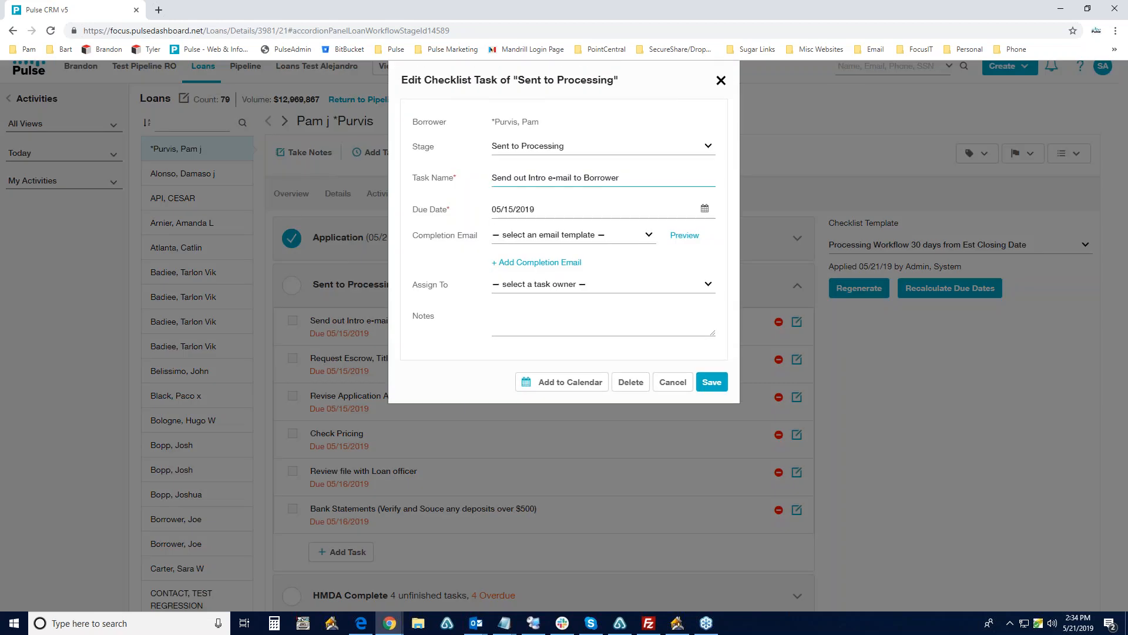
pyautogui.click(705, 208)
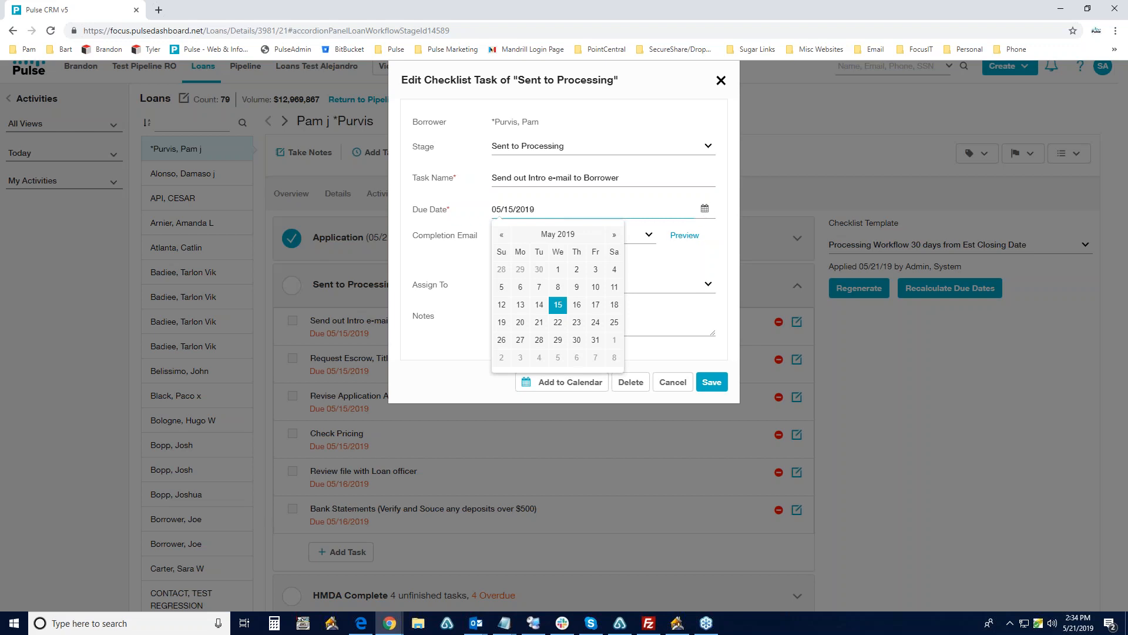
pyautogui.click(576, 322)
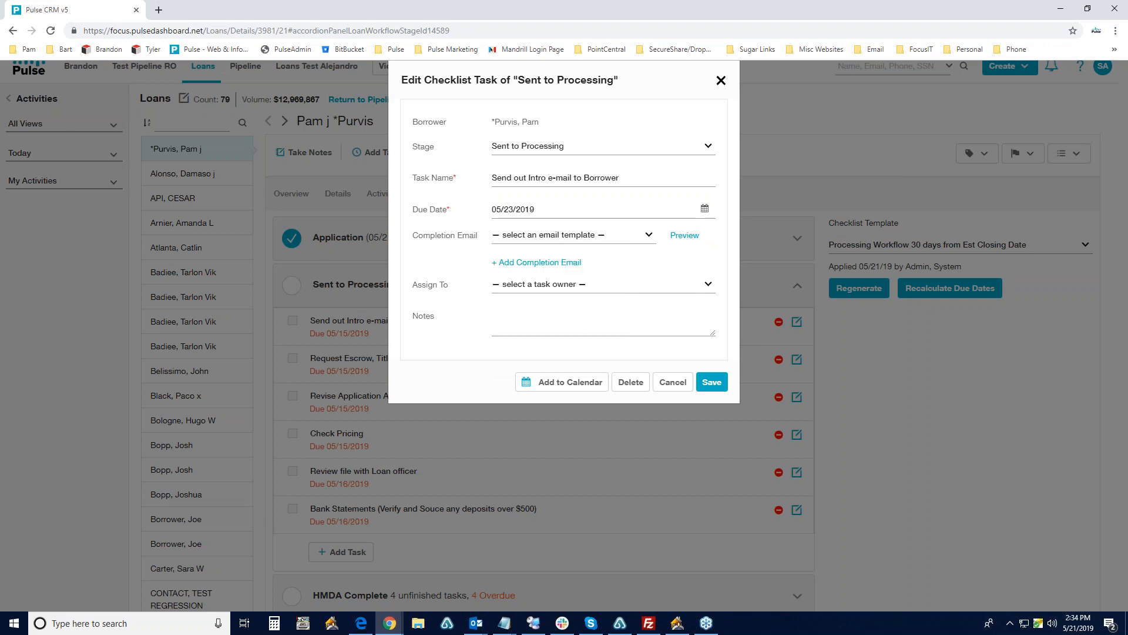
pyautogui.click(544, 288)
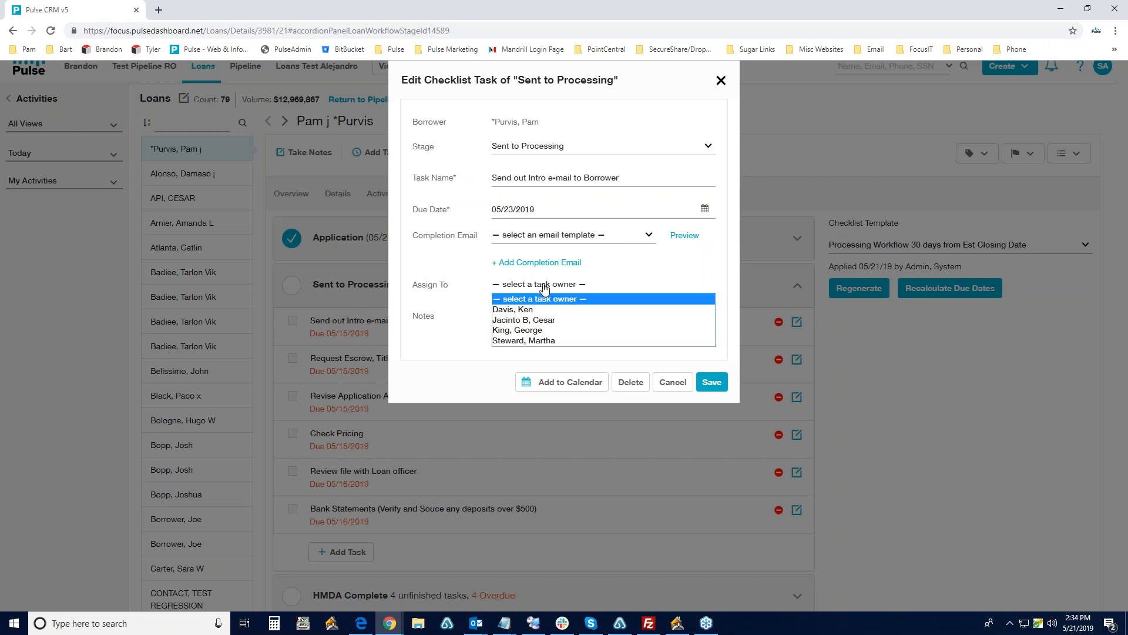
pyautogui.click(547, 340)
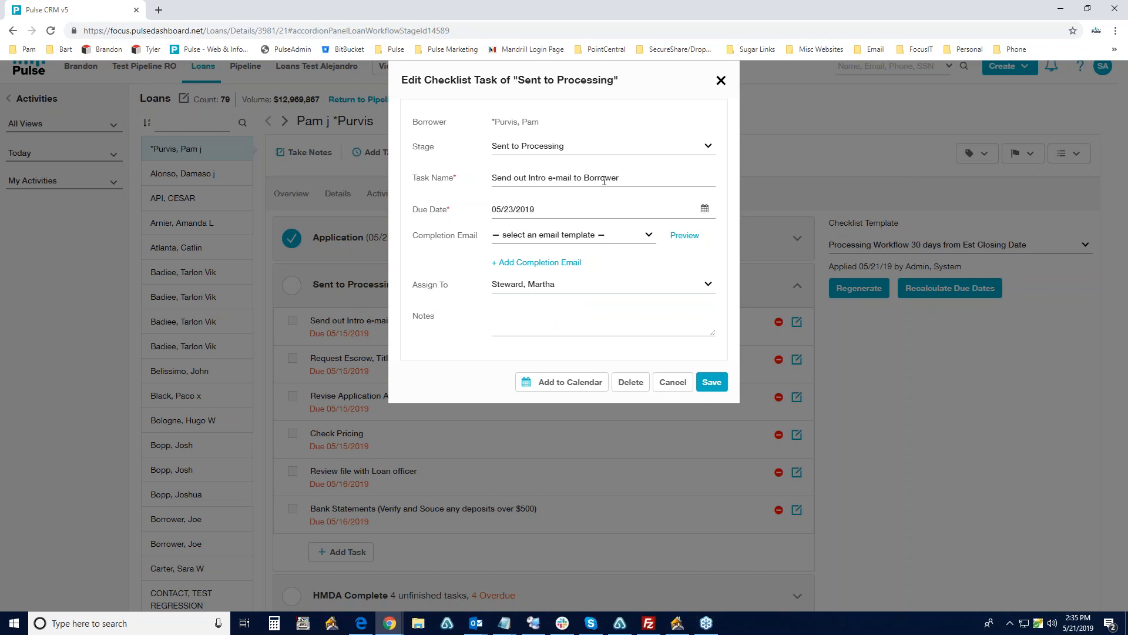
pyautogui.click(711, 382)
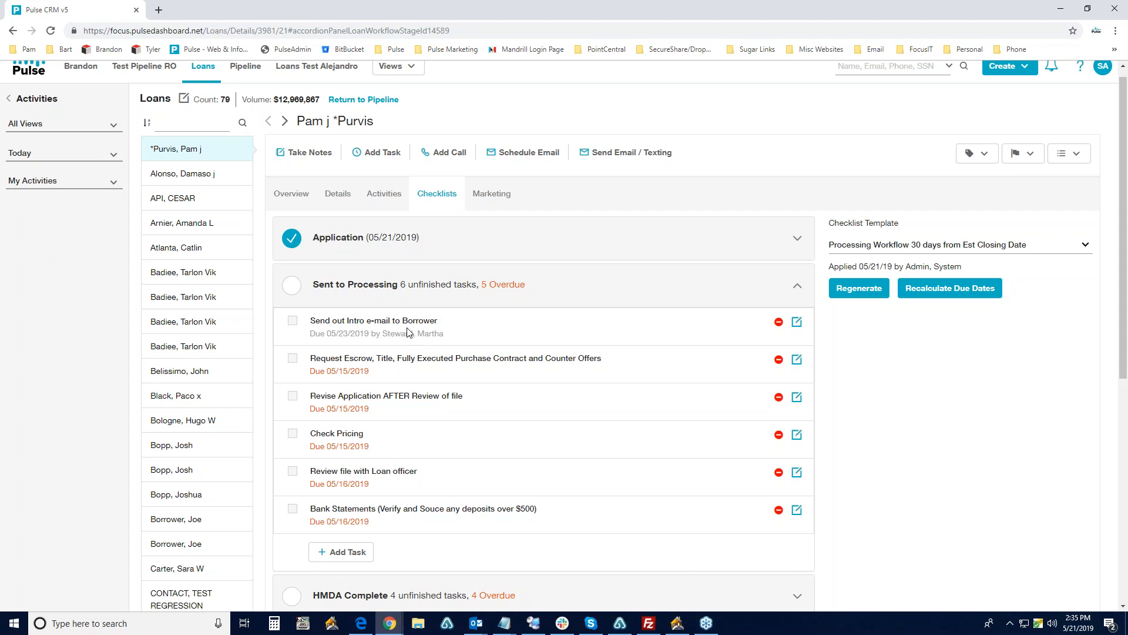
# Step: Add a custom Sent to Processing task "Get full copy of Tax Returns" due 05/22/2019, assigned to the second listed owner
pyautogui.scroll(-1, 557, 350)
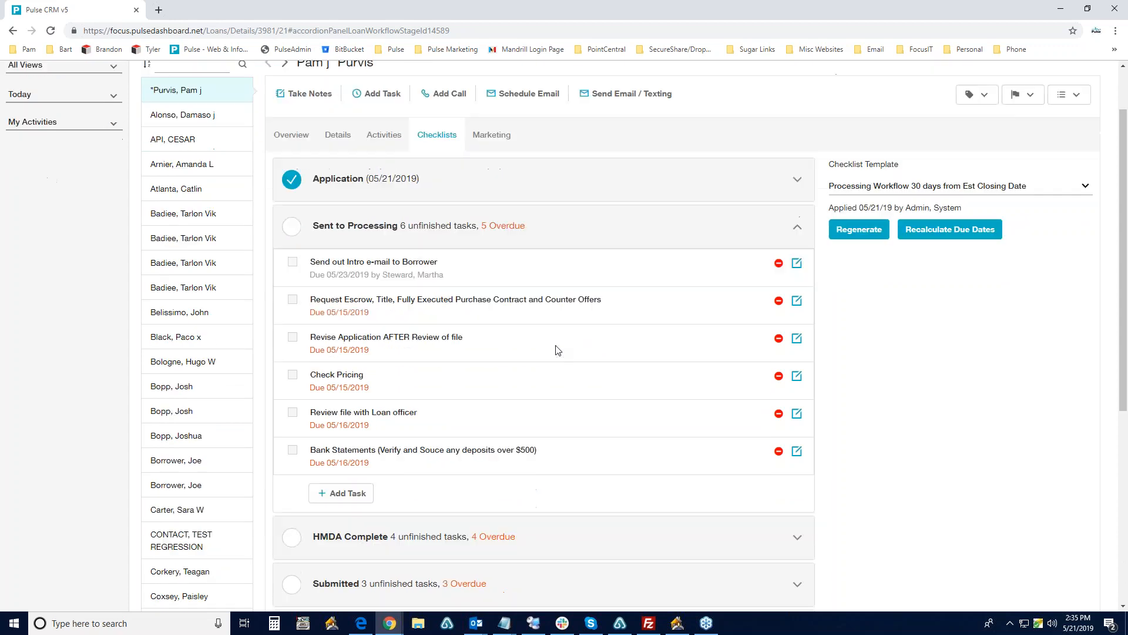
pyautogui.click(347, 496)
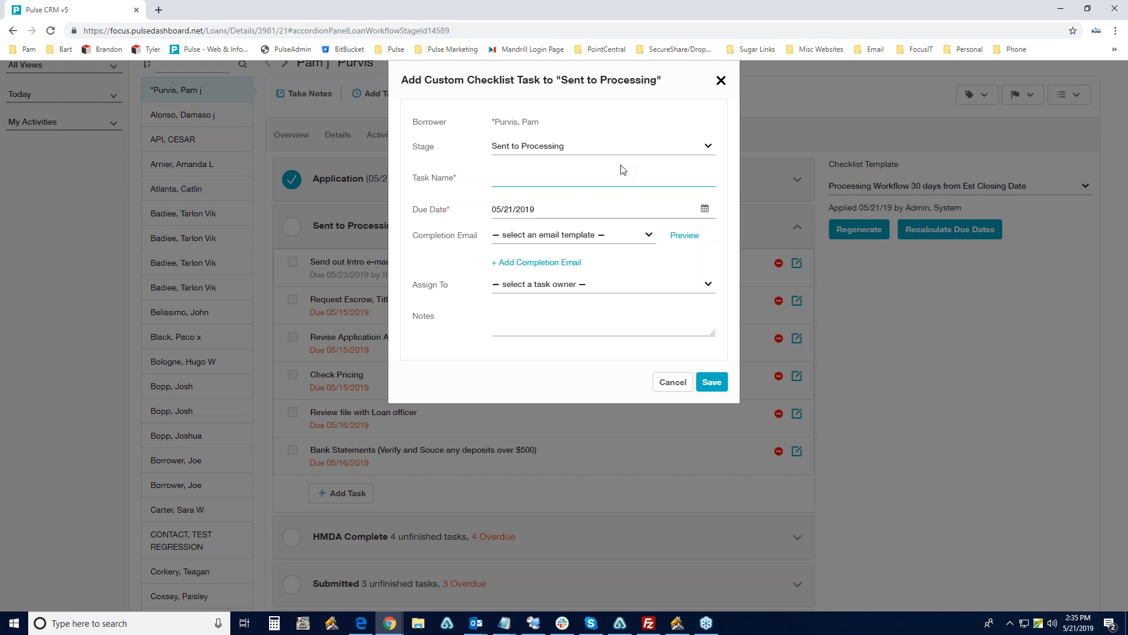
pyautogui.write('Get full copy of Tax Returms')
pyautogui.press('BackSpace')
pyautogui.press('BackSpace')
pyautogui.write('ns')
pyautogui.click(705, 210)
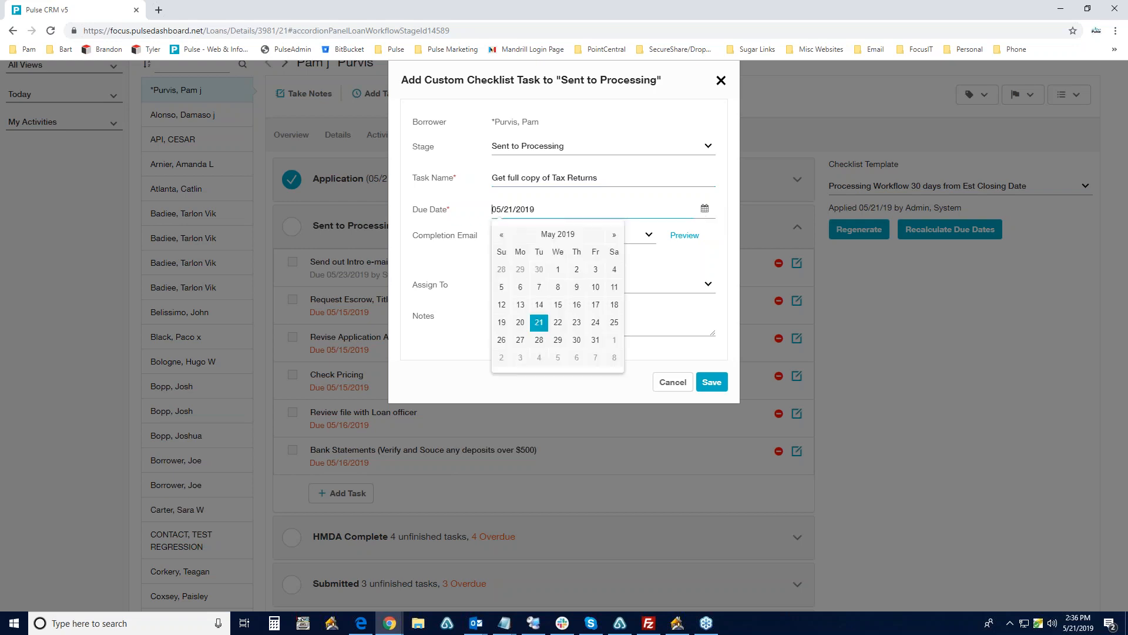
pyautogui.click(559, 324)
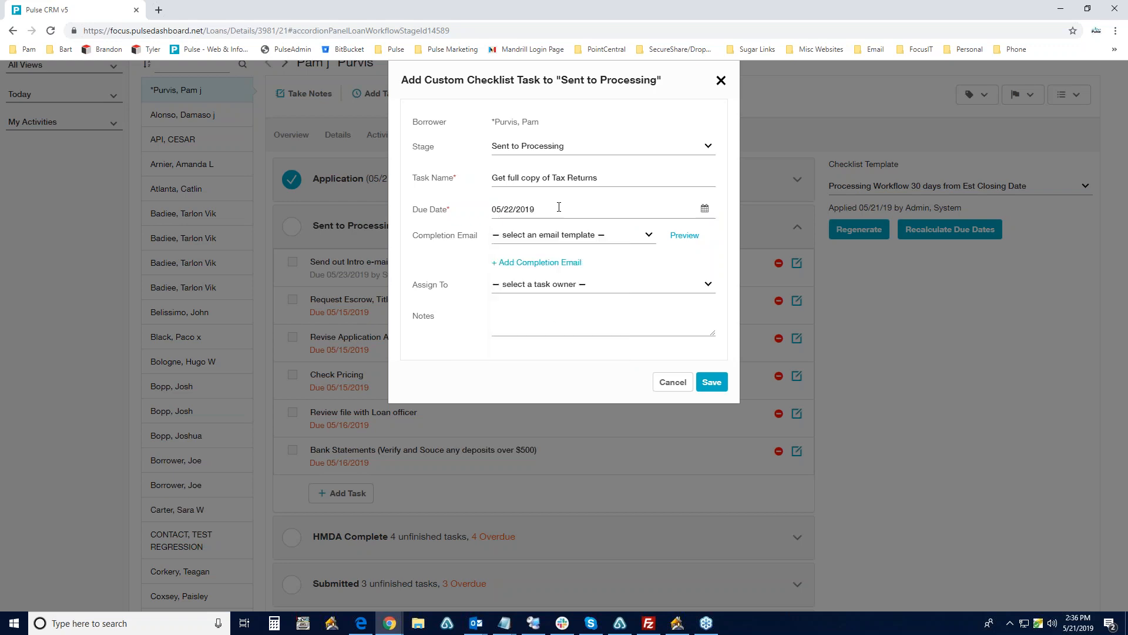
pyautogui.click(563, 286)
pyautogui.click(544, 319)
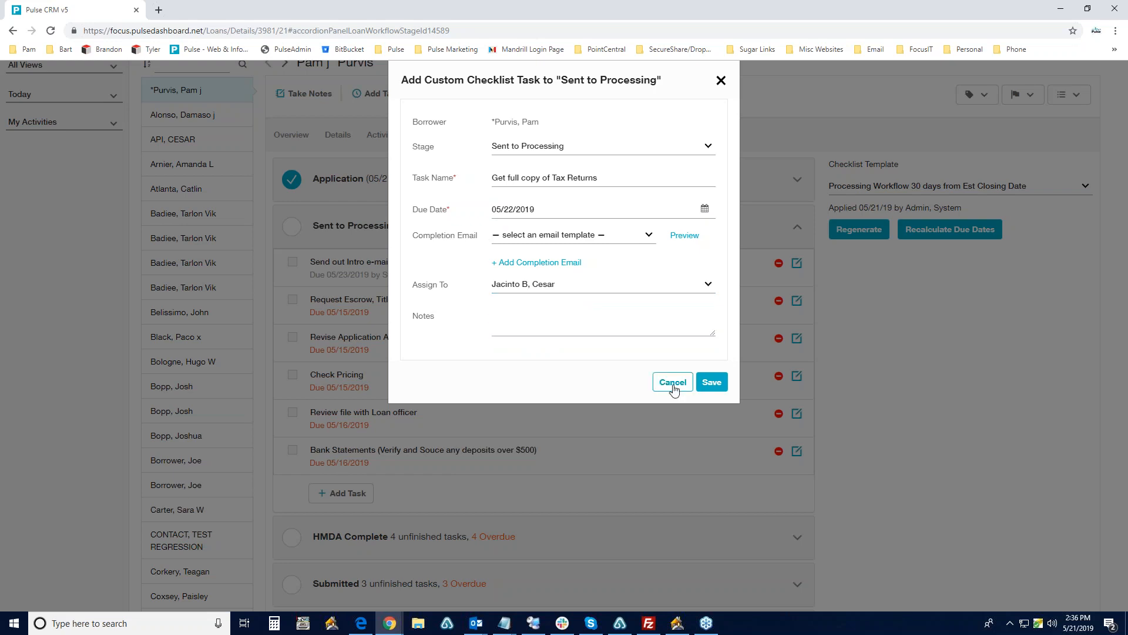
pyautogui.click(710, 382)
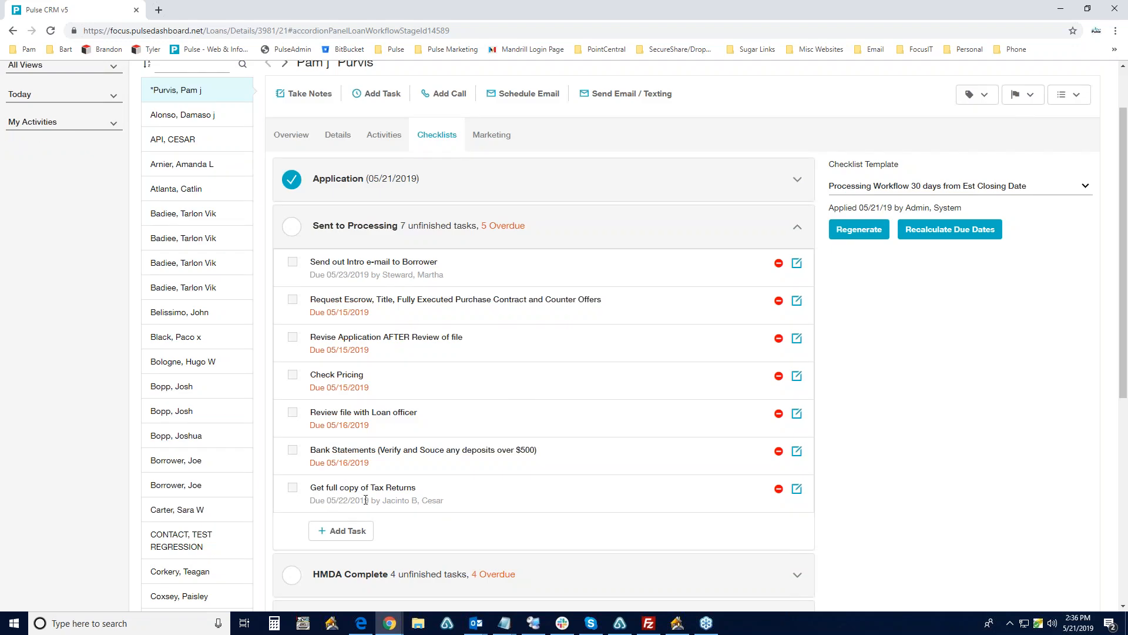
pyautogui.moveTo(383, 500); pyautogui.dragTo(445, 500)
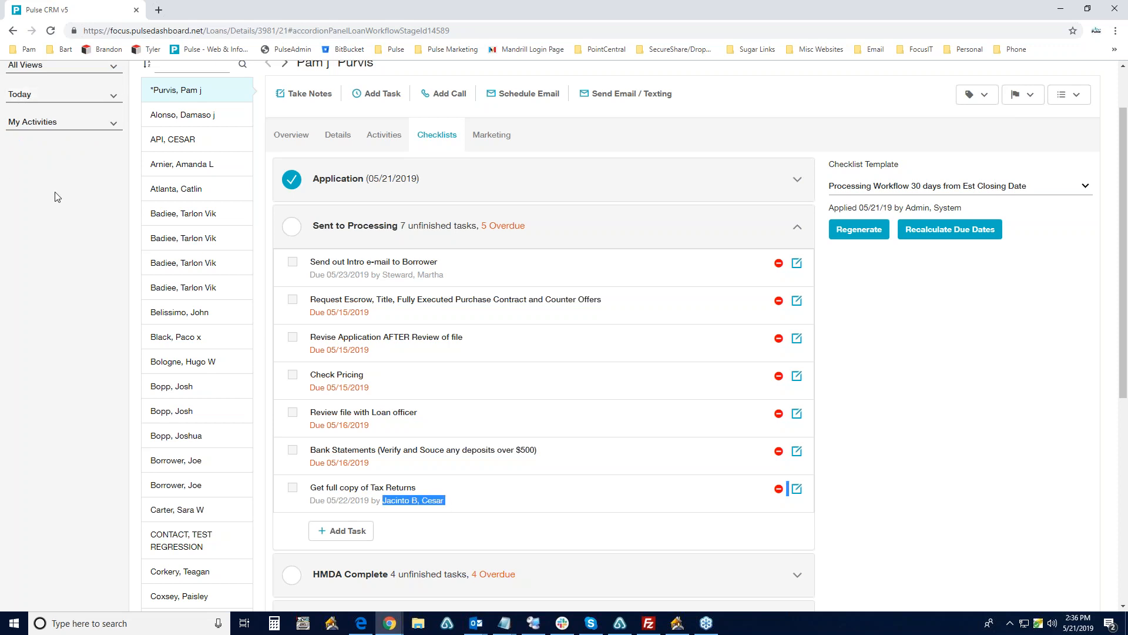
pyautogui.scroll(2, 57, 196)
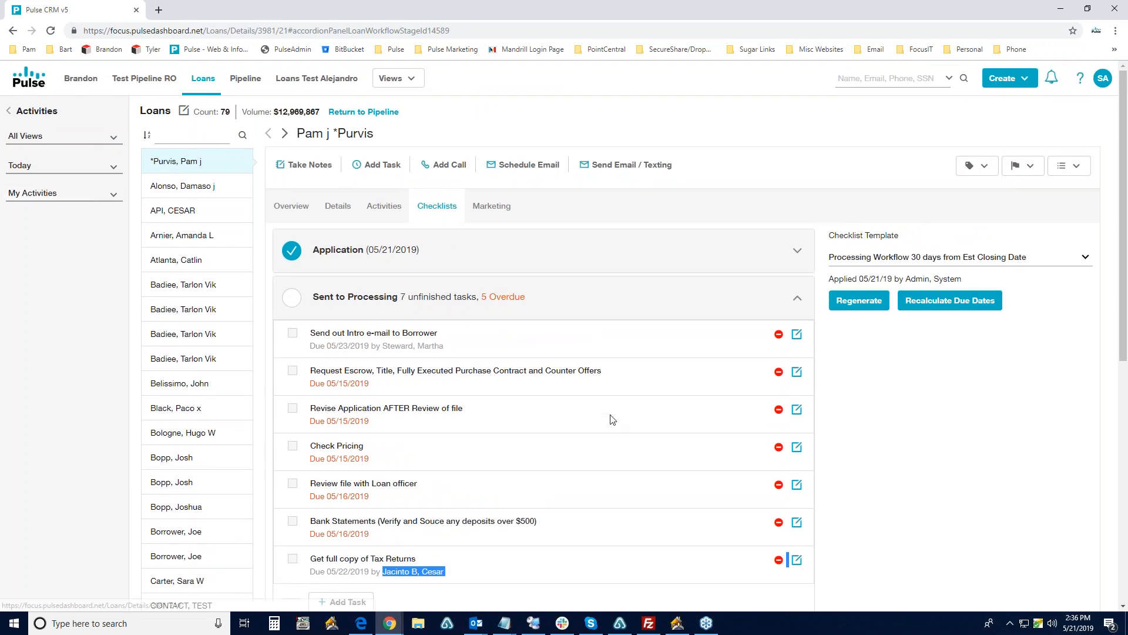
# Step: Mark the Send out Intro e-mail to Borrower task complete and collapse the Sent to Processing stage
pyautogui.scroll(-1, 611, 419)
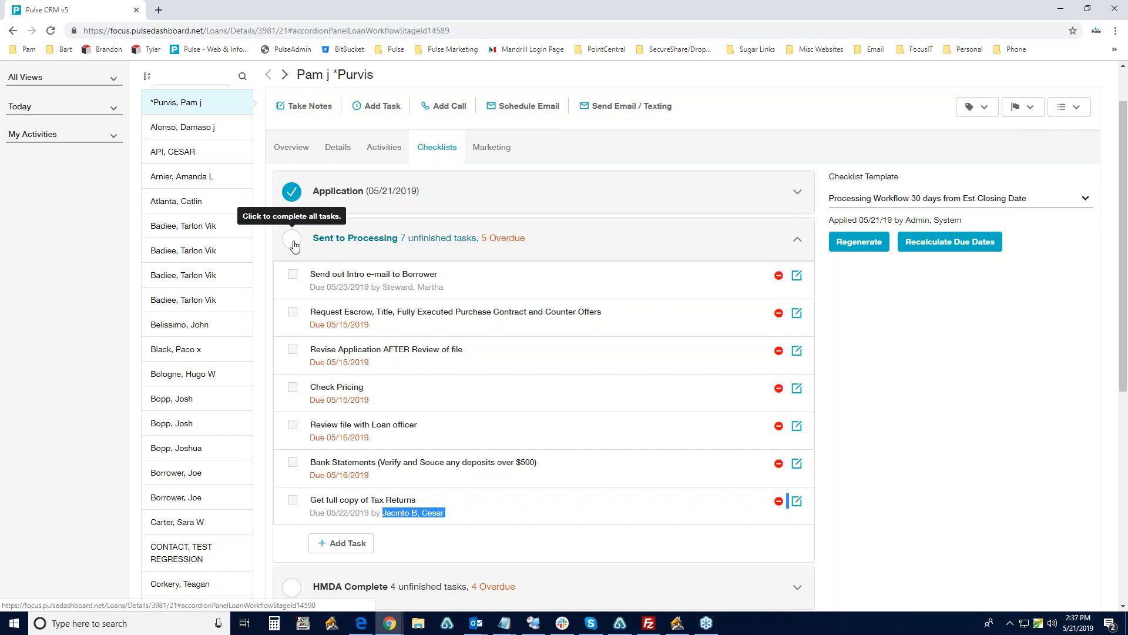
pyautogui.click(293, 274)
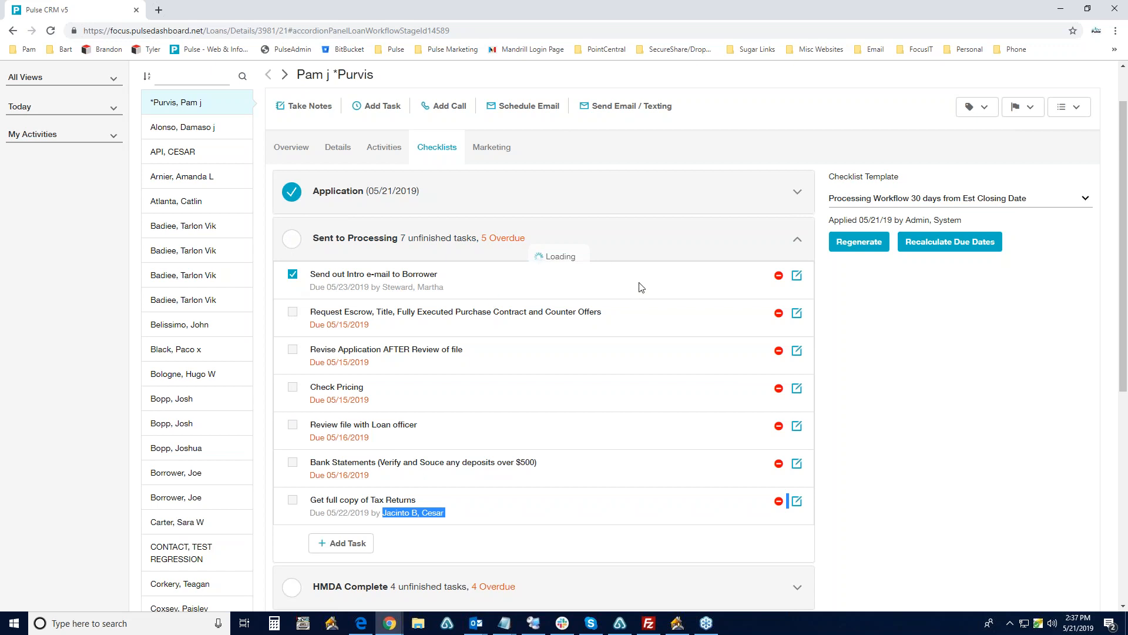
pyautogui.click(797, 239)
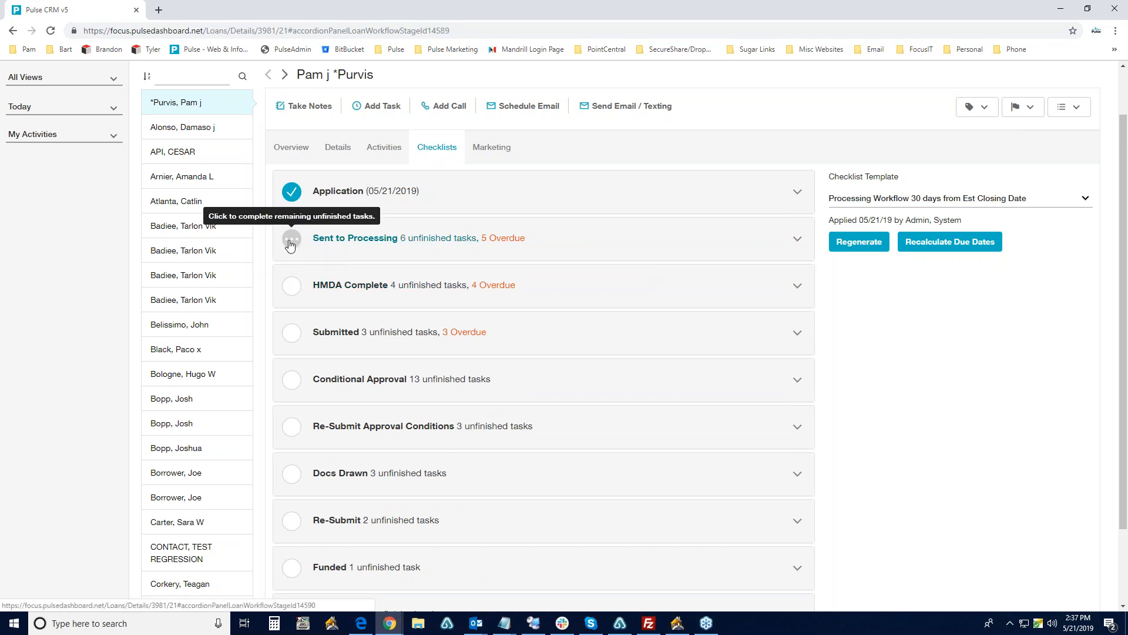
pyautogui.scroll(1, 335, 254)
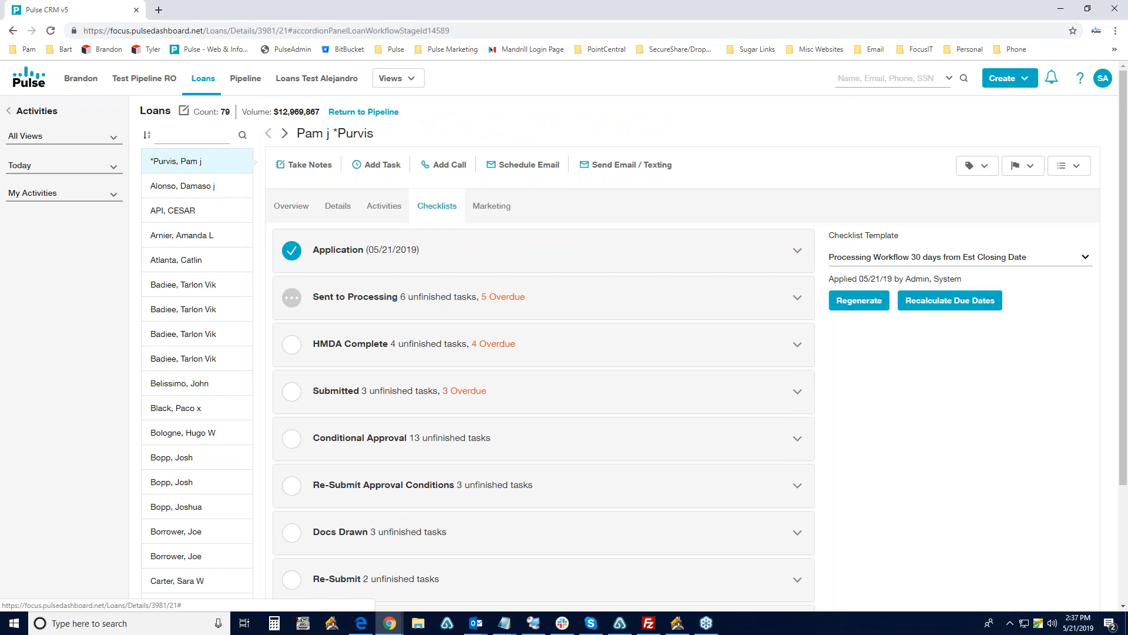
# Step: Return to the loan pipeline and open the settings of the custom view listed just above Leads
pyautogui.click(360, 113)
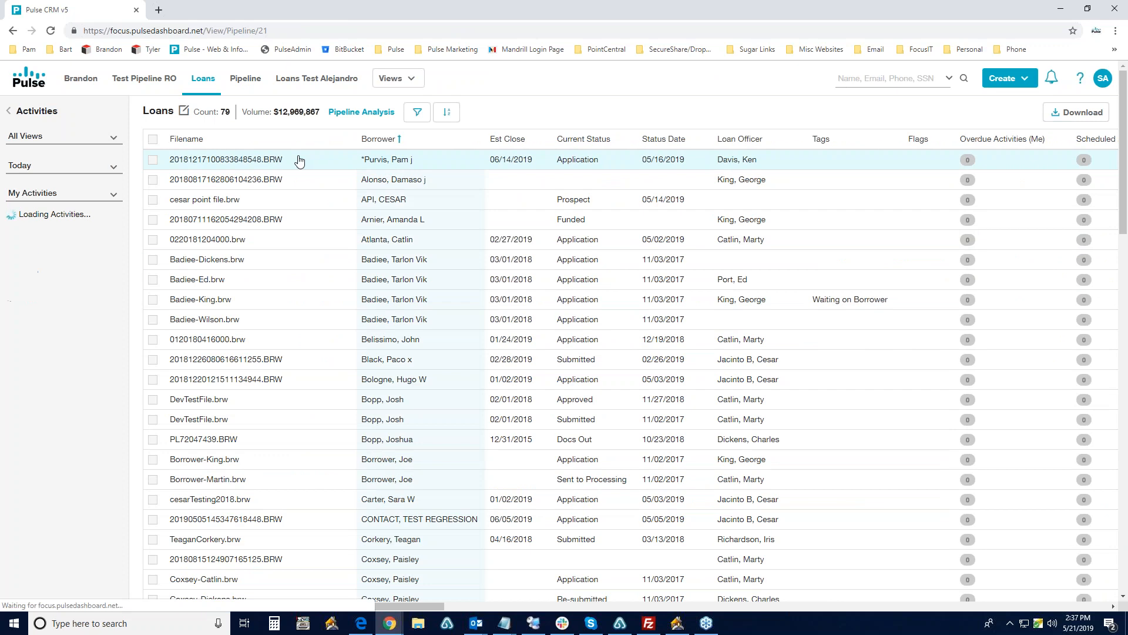
pyautogui.click(412, 78)
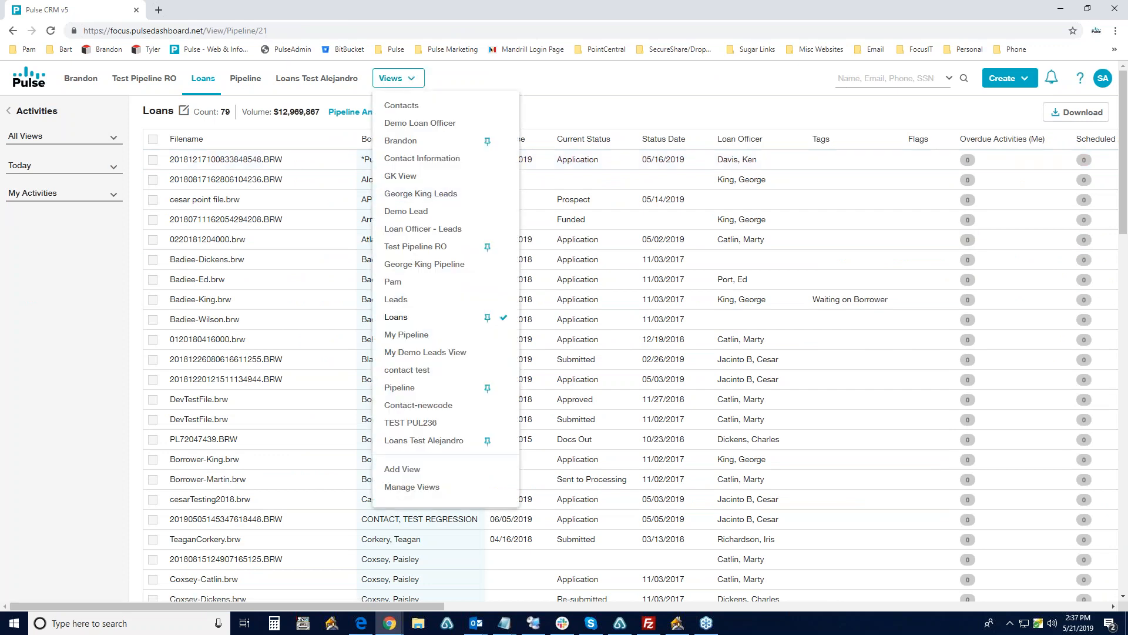
pyautogui.click(413, 487)
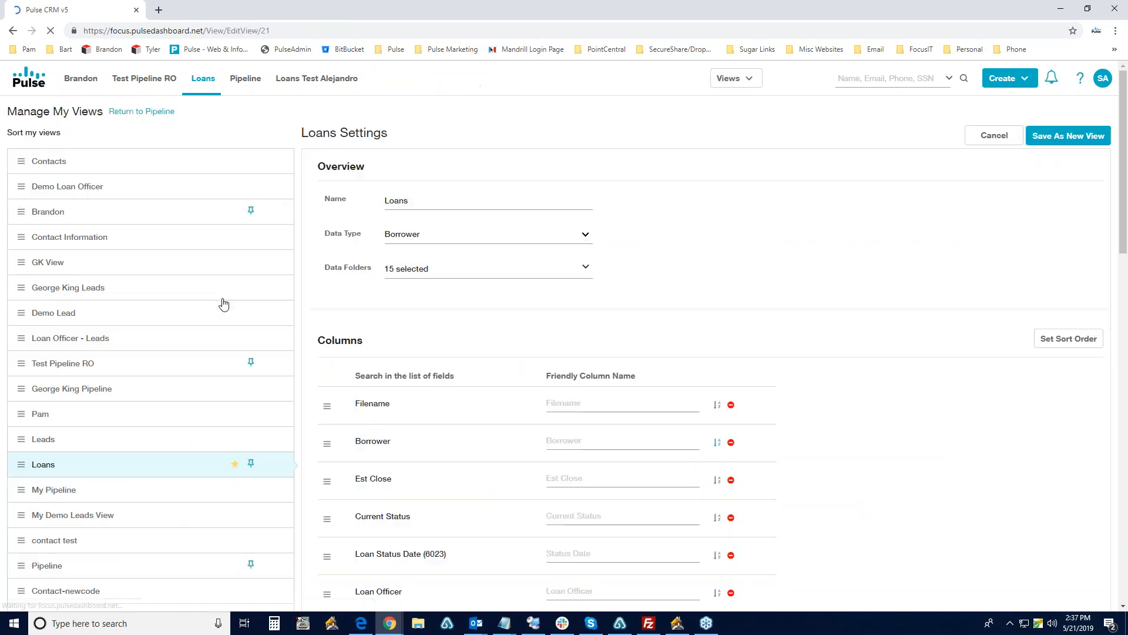
pyautogui.click(48, 415)
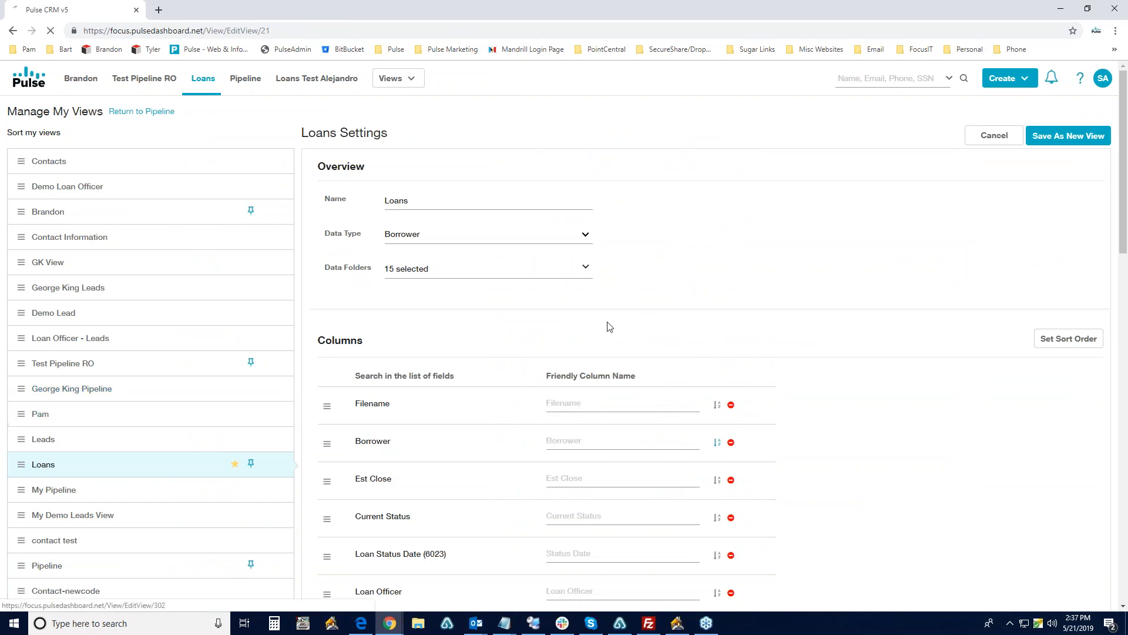
# Step: Add an Overdue Activities (Me) column from the quick list to the view
pyautogui.scroll(-4, 631, 306)
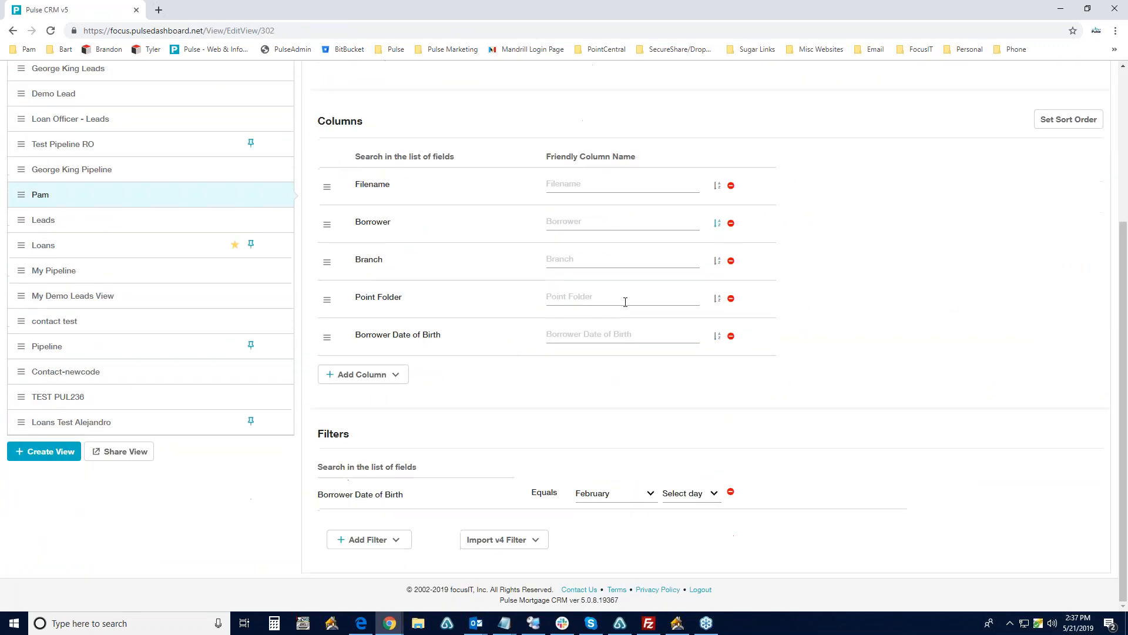
pyautogui.click(392, 379)
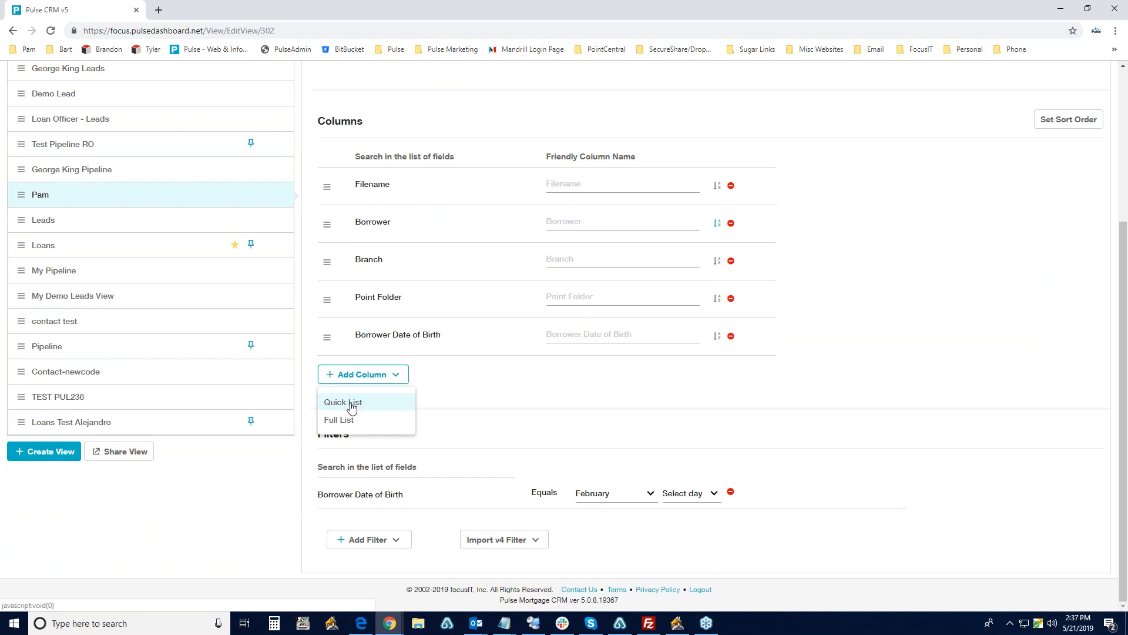
pyautogui.click(352, 399)
pyautogui.click(519, 370)
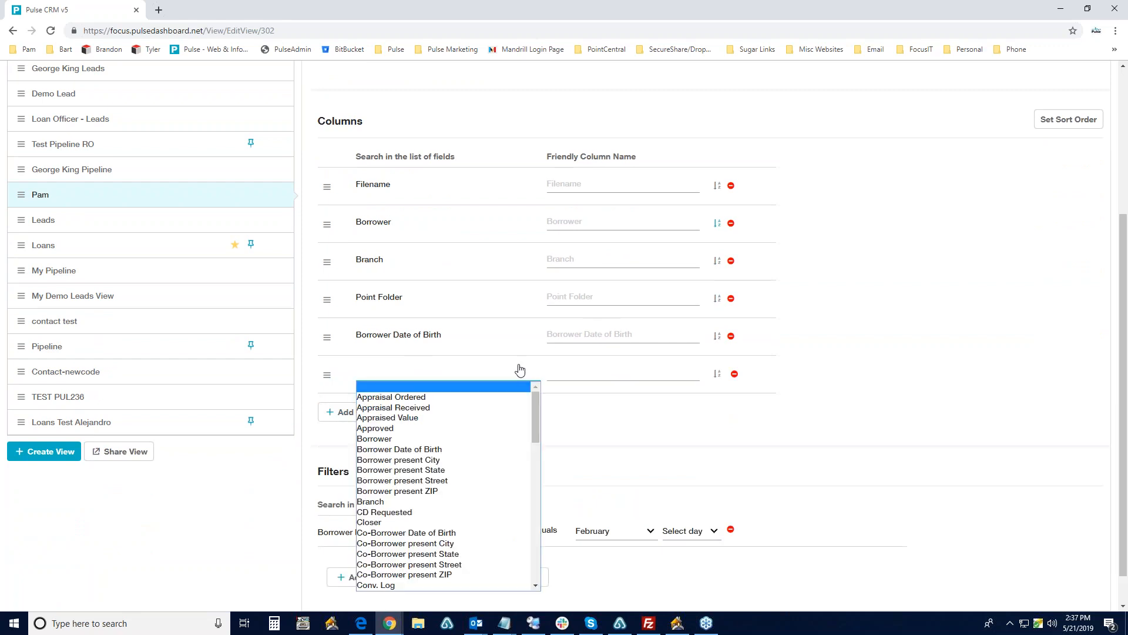
pyautogui.scroll(-1, 520, 369)
pyautogui.scroll(1, 523, 376)
pyautogui.click(534, 398)
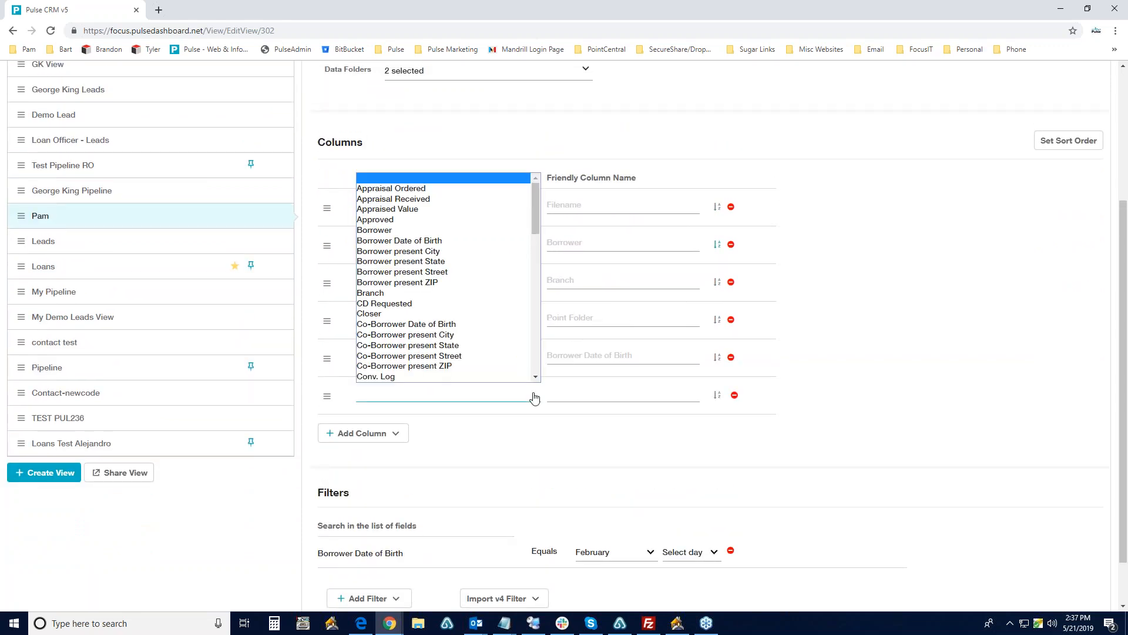
pyautogui.moveTo(531, 221); pyautogui.dragTo(532, 323)
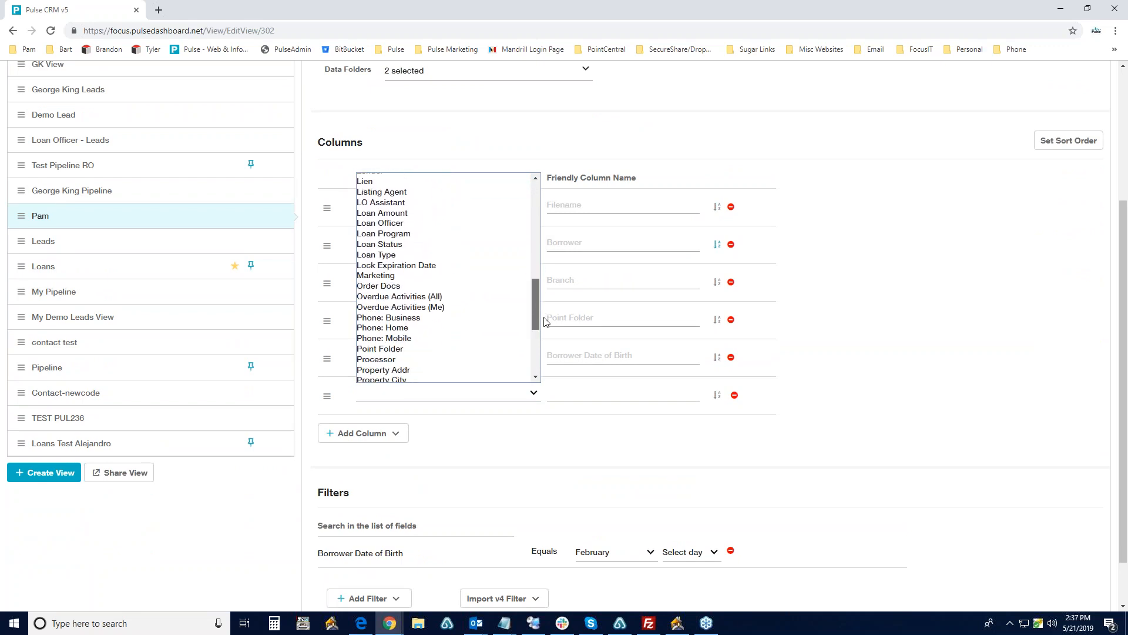
pyautogui.click(419, 308)
# Step: Add a Scheduled Activities (Me) column from the quick list to the view
pyautogui.click(392, 439)
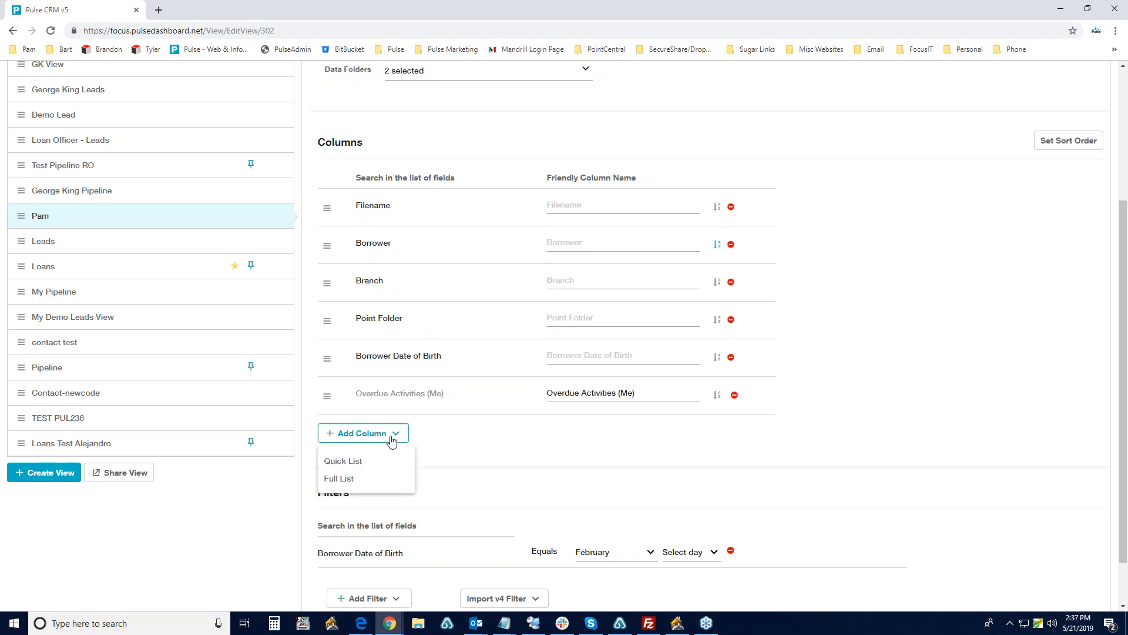
pyautogui.click(388, 461)
pyautogui.click(508, 432)
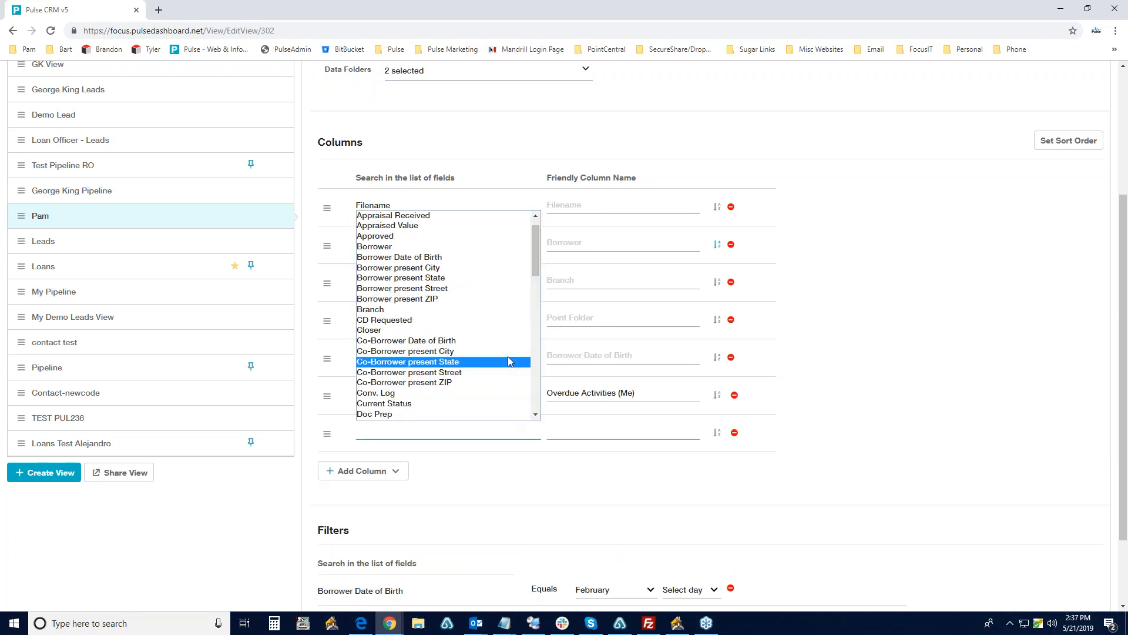
pyautogui.moveTo(537, 259); pyautogui.dragTo(537, 412)
pyautogui.click(414, 353)
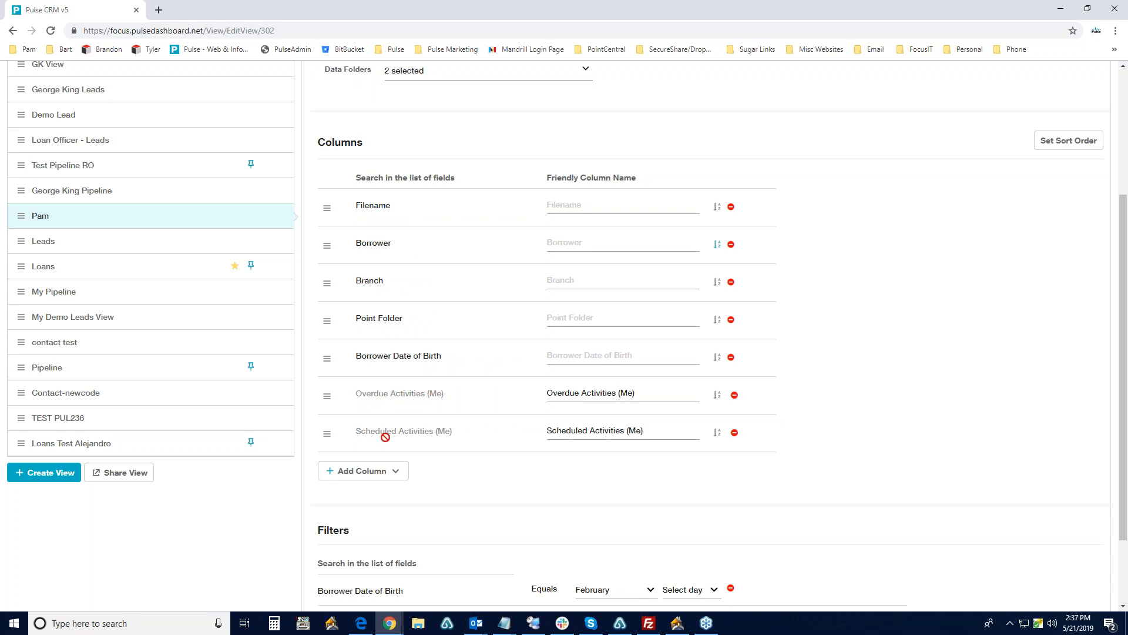
# Step: Save the view's column changes and return to its pipeline after checking the selected data folders
pyautogui.scroll(4, 898, 395)
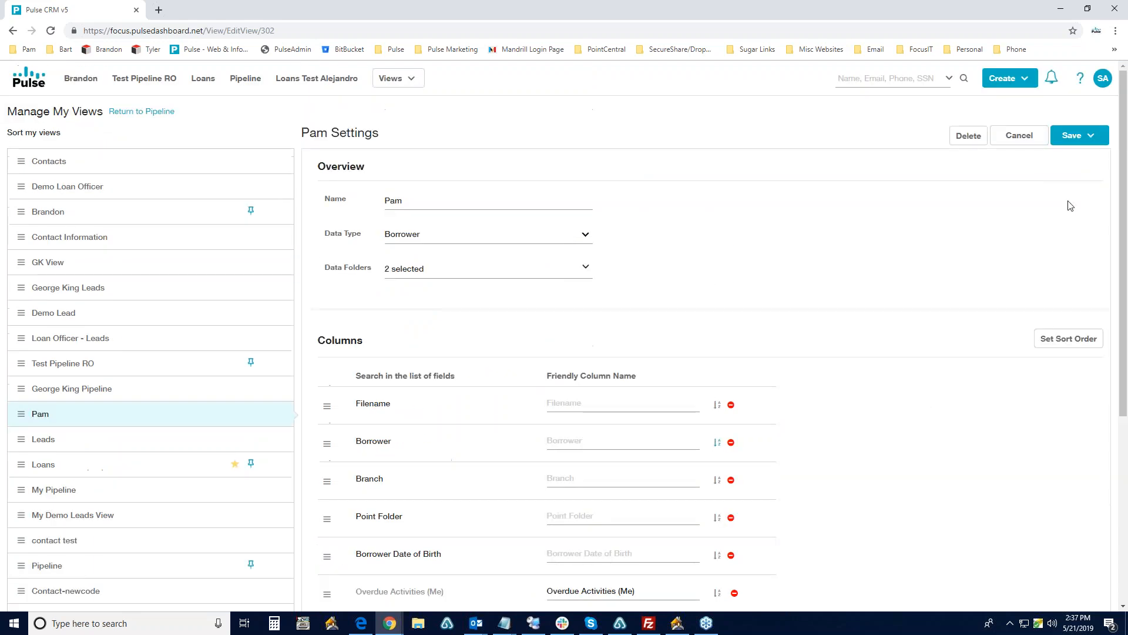
pyautogui.click(1070, 139)
pyautogui.click(1065, 164)
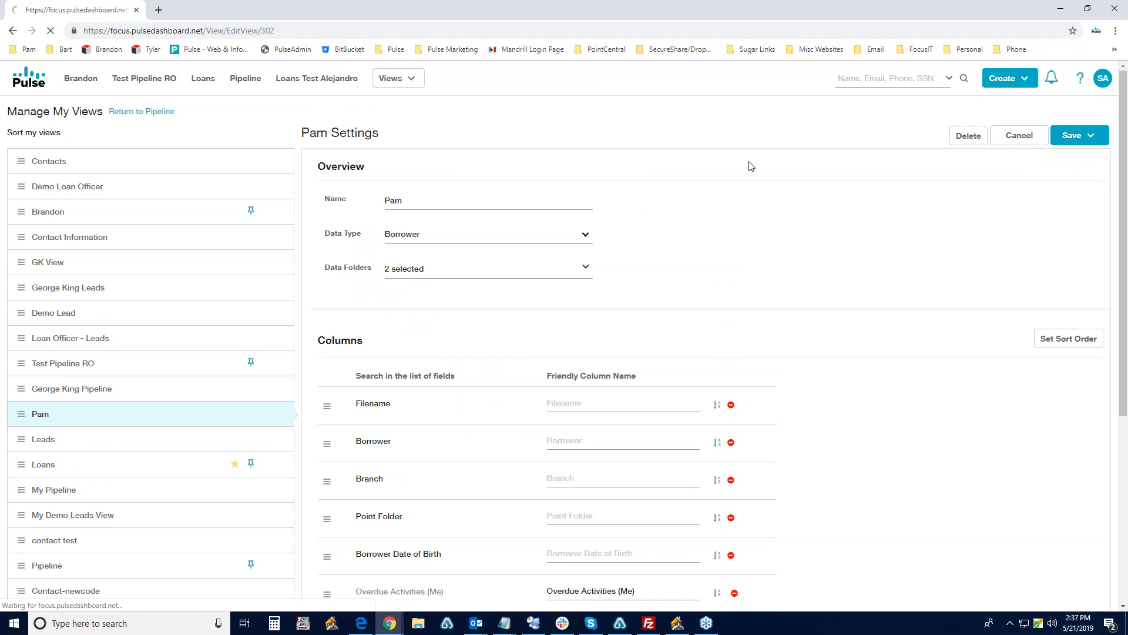
pyautogui.click(583, 269)
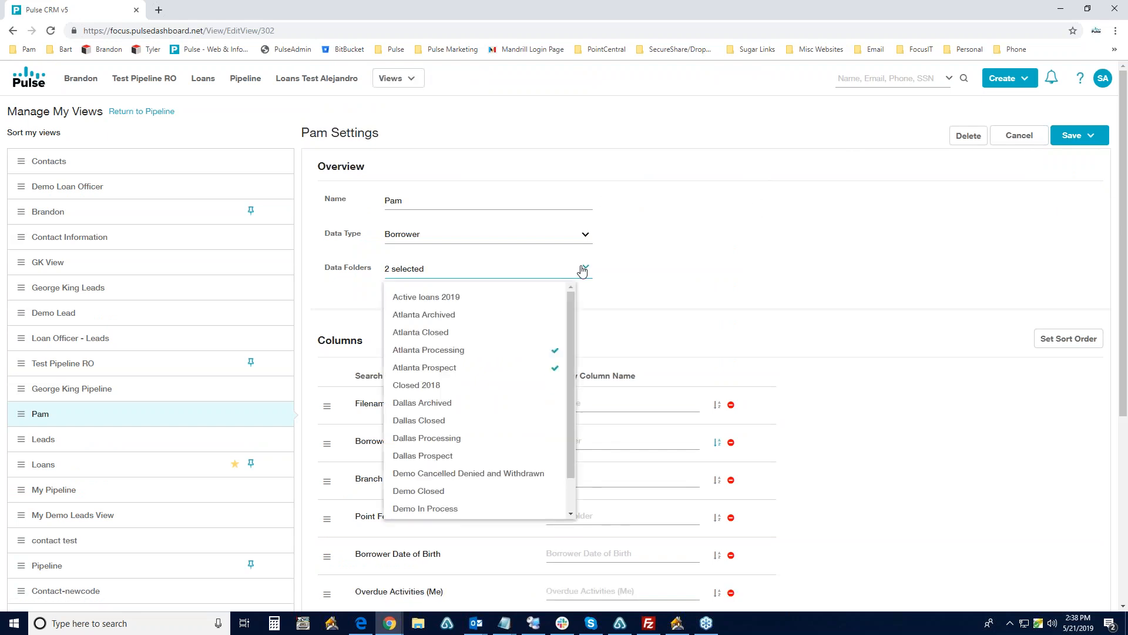
pyautogui.click(115, 112)
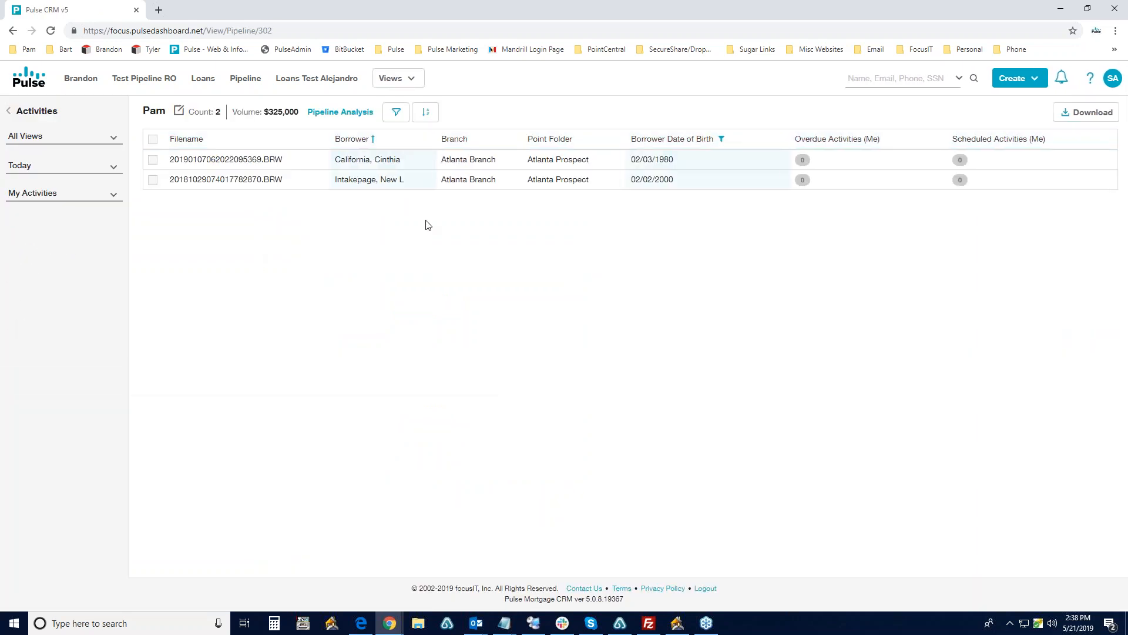
# Step: Remove the Borrower Date of Birth filter from the current custom view, save the view and return to its pipeline
pyautogui.click(178, 111)
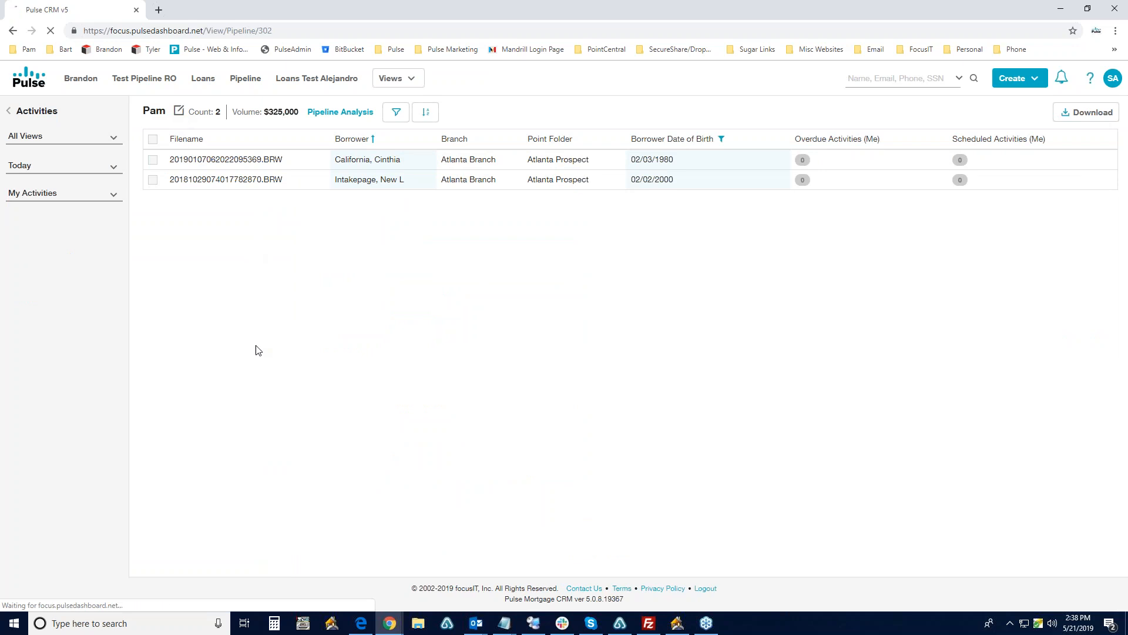
pyautogui.scroll(-5, 410, 421)
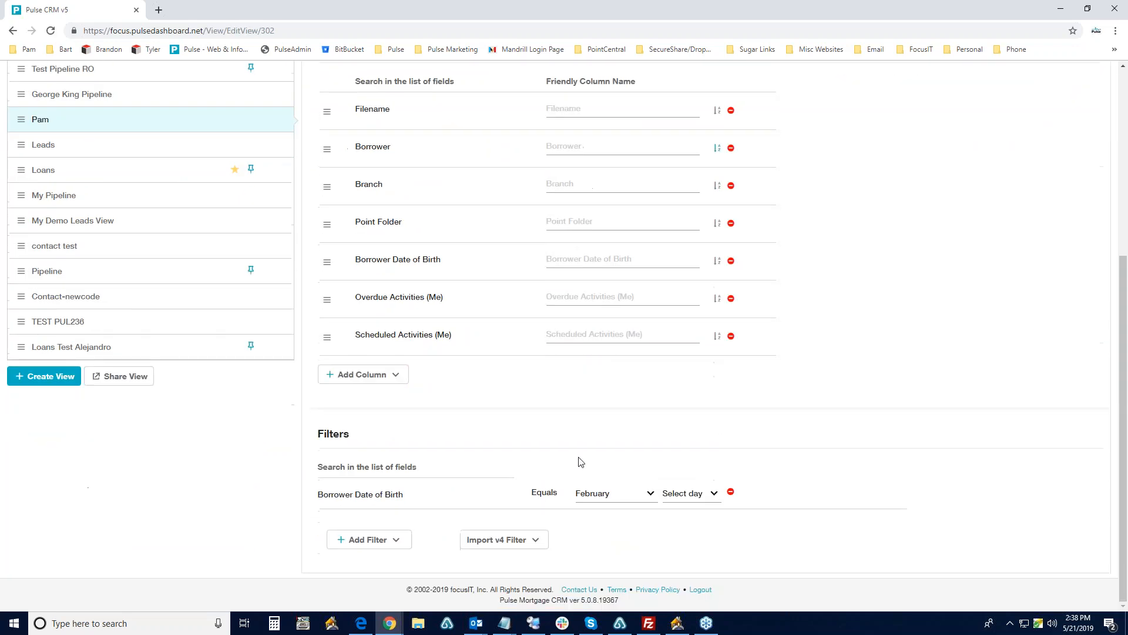
pyautogui.click(730, 492)
pyautogui.scroll(5, 496, 317)
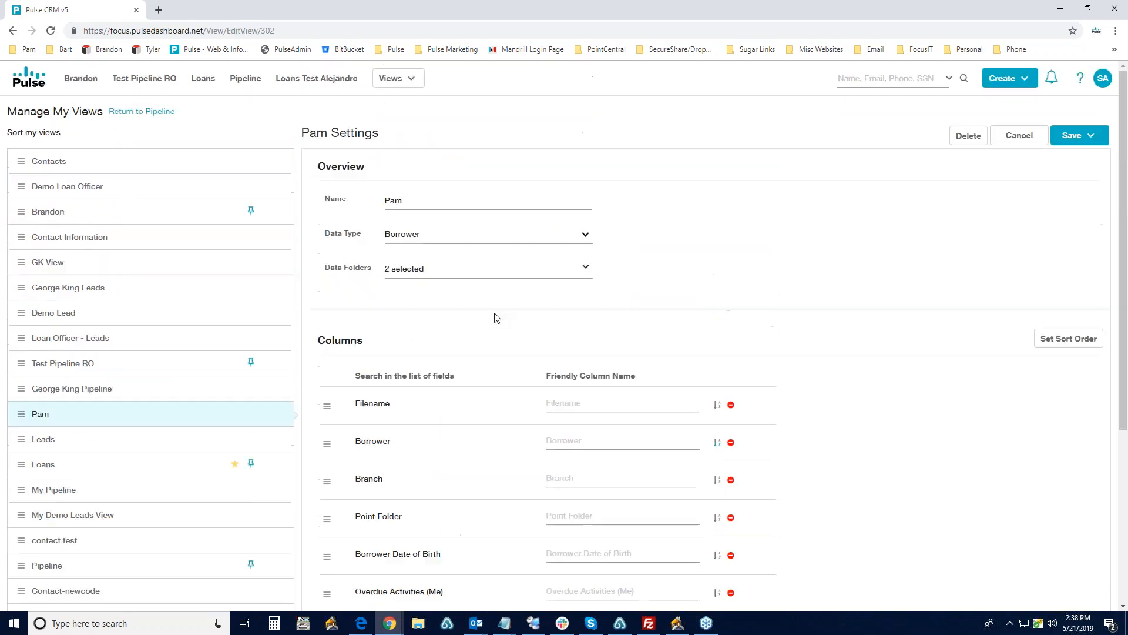
pyautogui.click(1081, 136)
pyautogui.click(1056, 163)
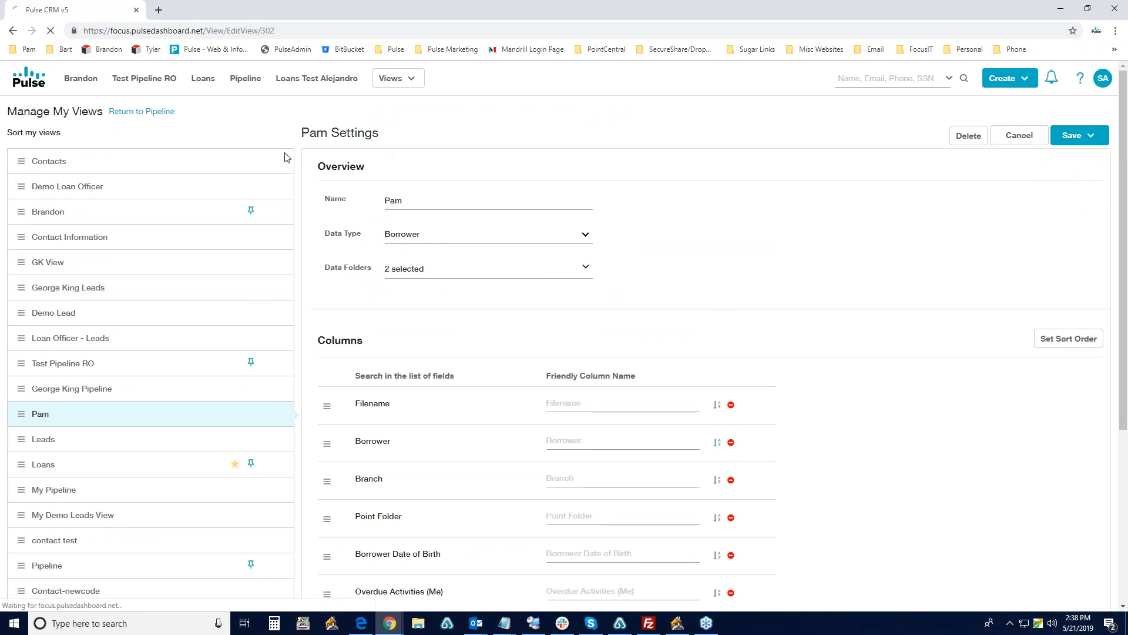
pyautogui.click(123, 115)
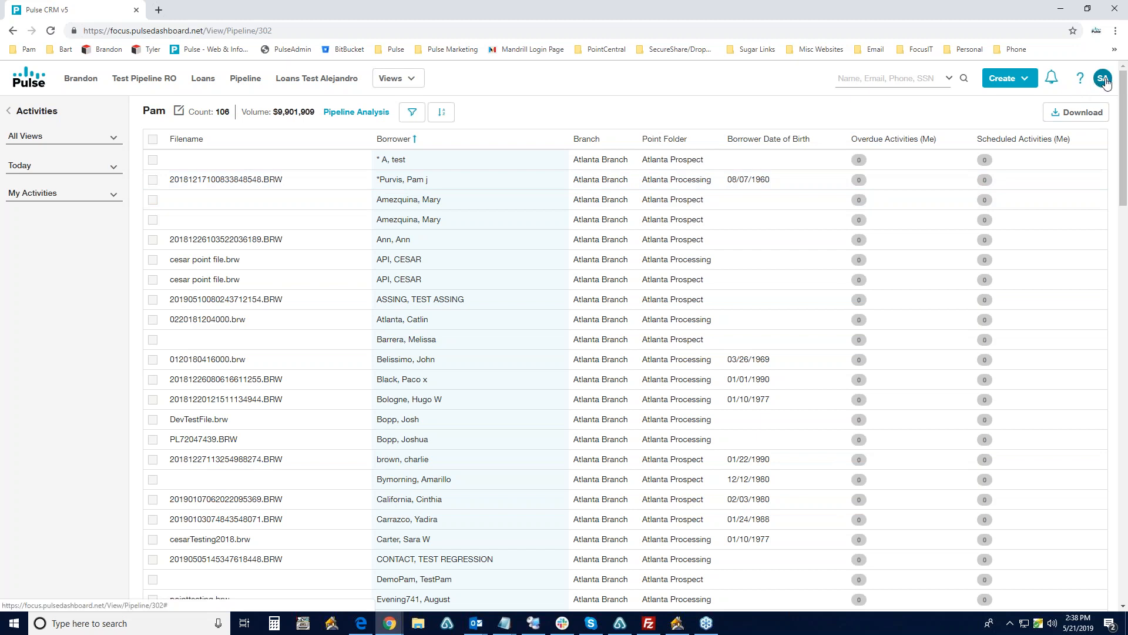
# Step: Log out of the current administrator account
pyautogui.hotkey('alt', 'Tab')
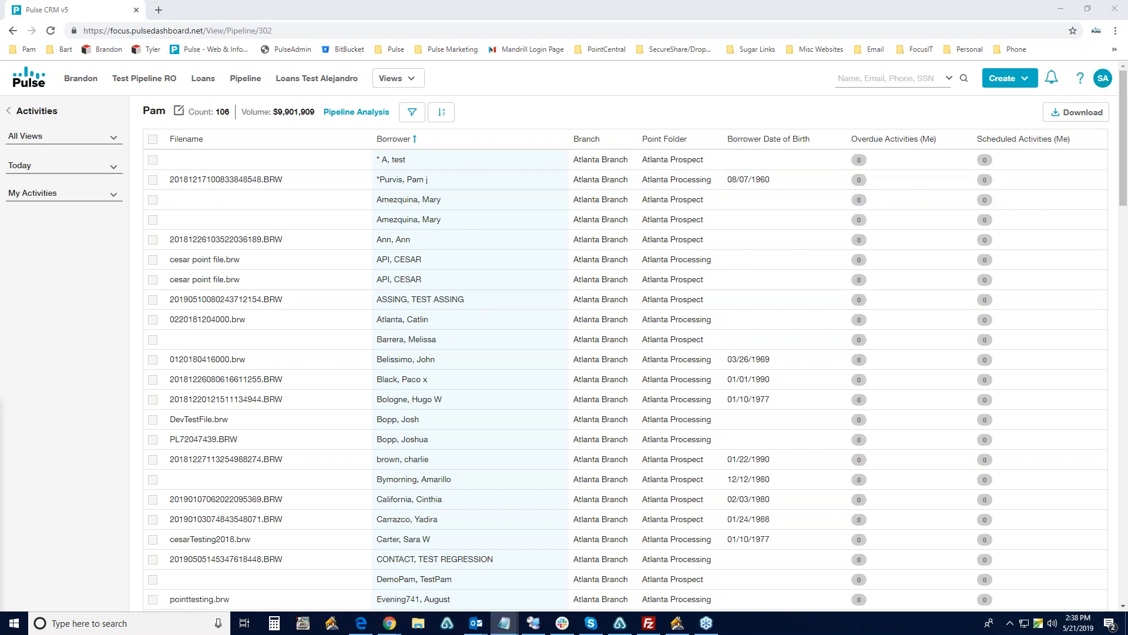
pyautogui.click(1103, 78)
pyautogui.click(1049, 172)
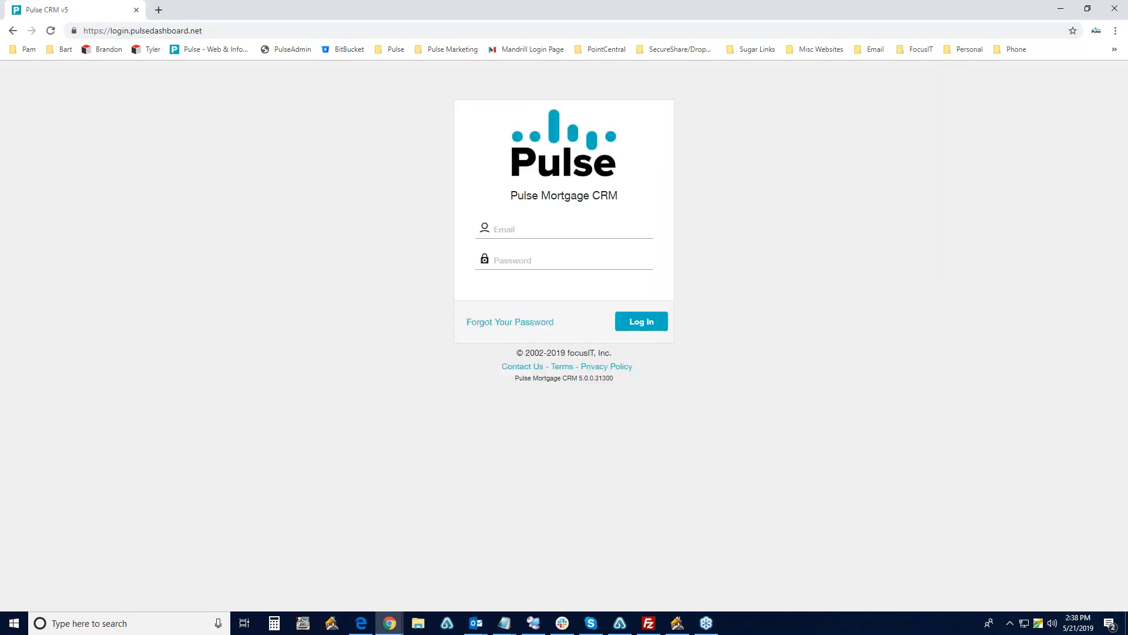
# Step: Log in with the loan officer's e-mail and account password
pyautogui.hotkey('alt', 'Tab')
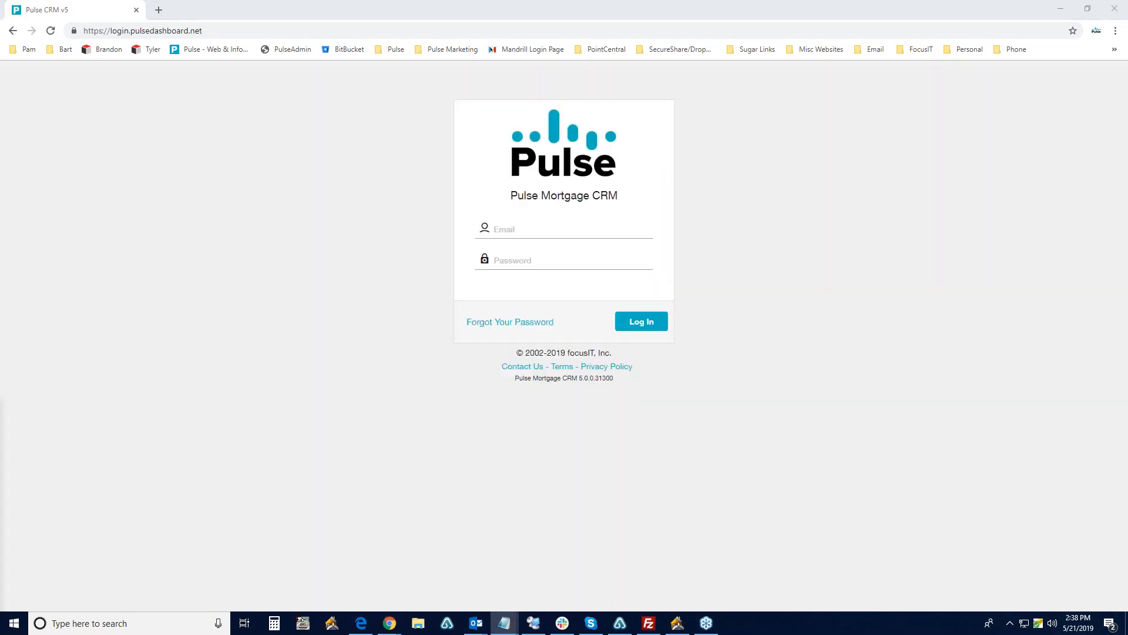
pyautogui.click(506, 229)
pyautogui.hotkey('ctrl', 'v')
pyautogui.press('Tab')
pyautogui.hotkey('alt', 'Tab')
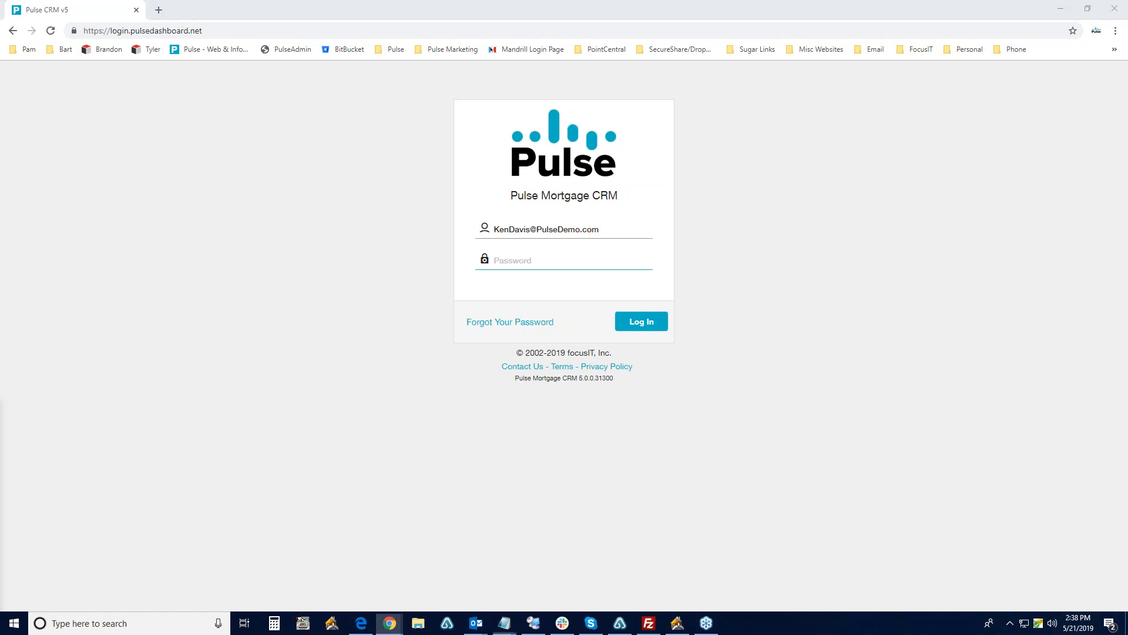
pyautogui.click(493, 269)
pyautogui.hotkey('ctrl', 'v')
pyautogui.click(641, 321)
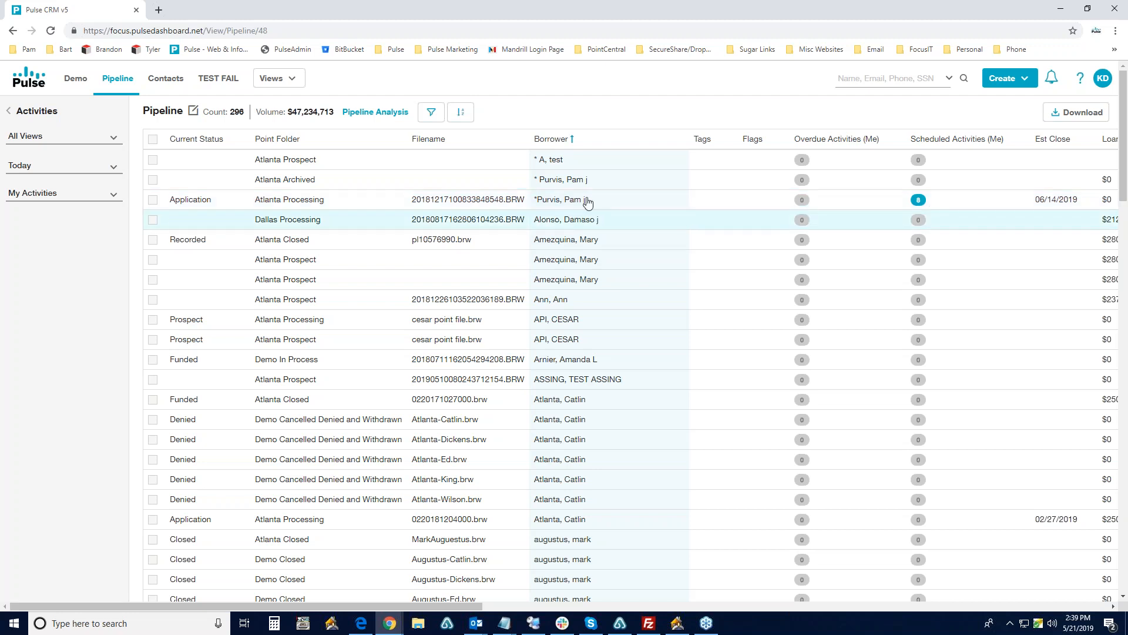
# Step: Open the Atlanta Processing loan with Application status and expand the Sent to Processing stage of its checklist
pyautogui.click(552, 203)
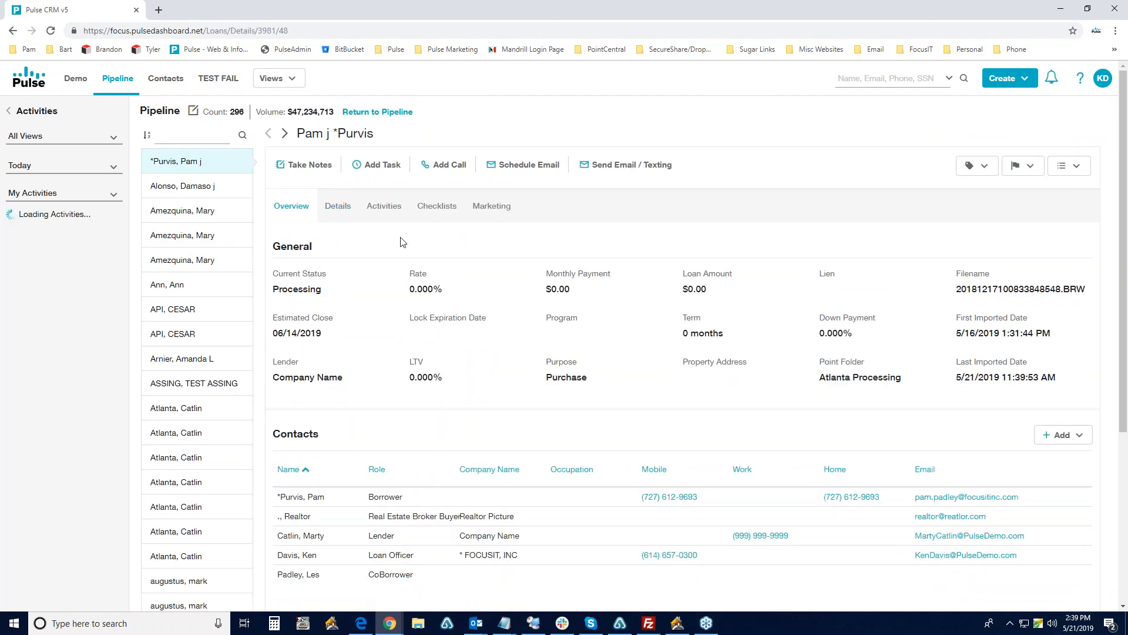
pyautogui.click(423, 207)
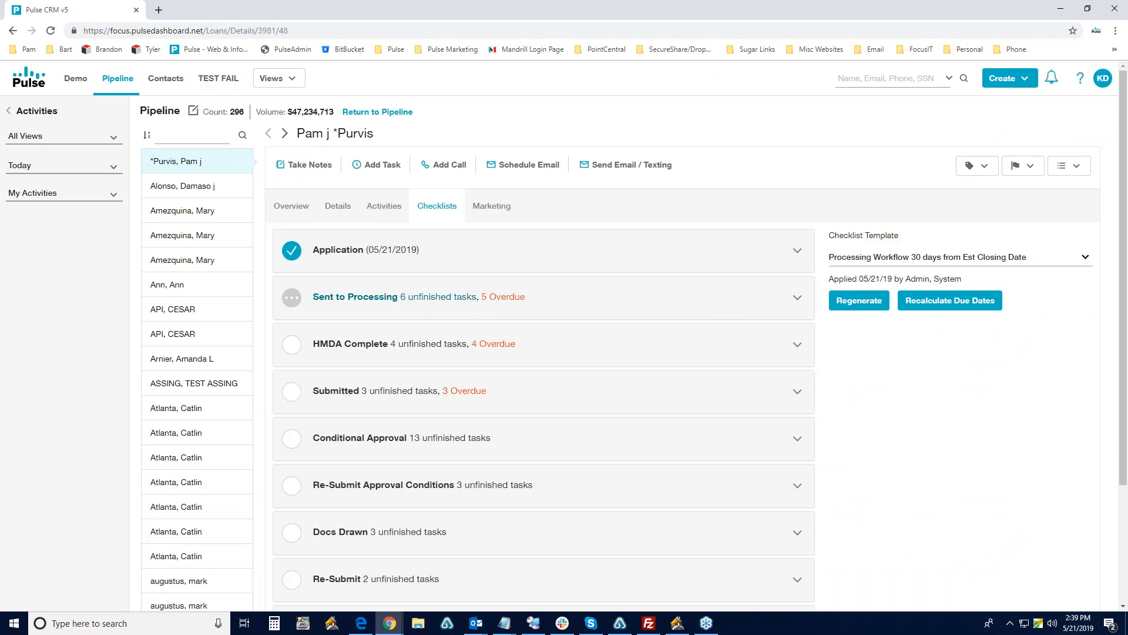
pyautogui.click(797, 298)
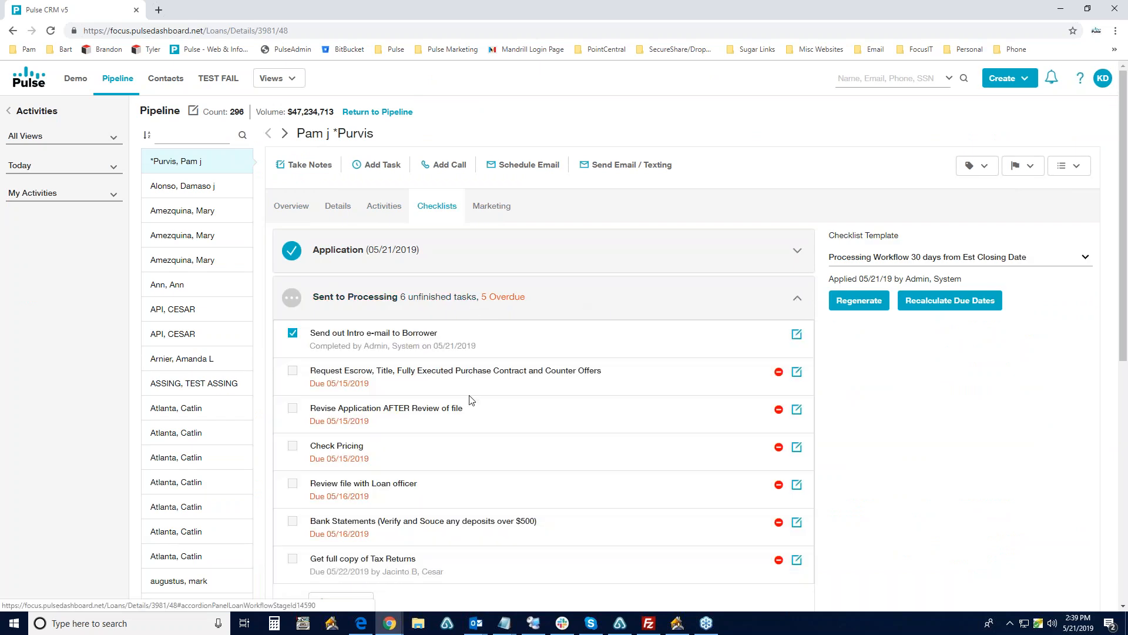
pyautogui.scroll(-1, 403, 434)
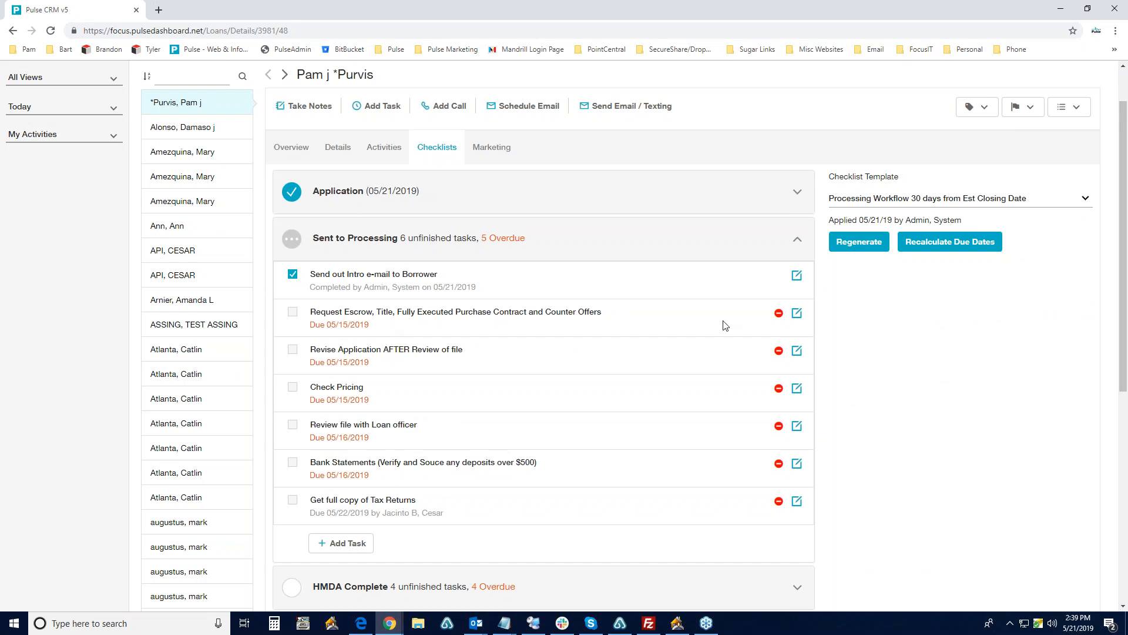
# Step: Assign the Request Escrow, Title, Fully Executed Purchase Contract task to the loan officer, with due date 05/21/2019, and save it
pyautogui.click(796, 313)
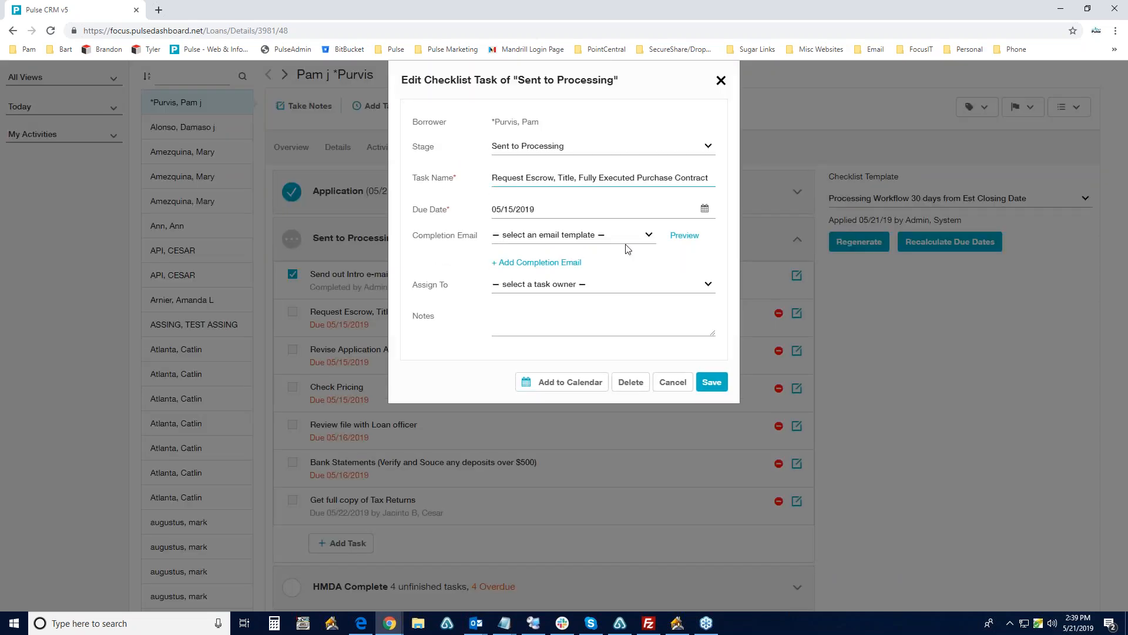
pyautogui.click(540, 285)
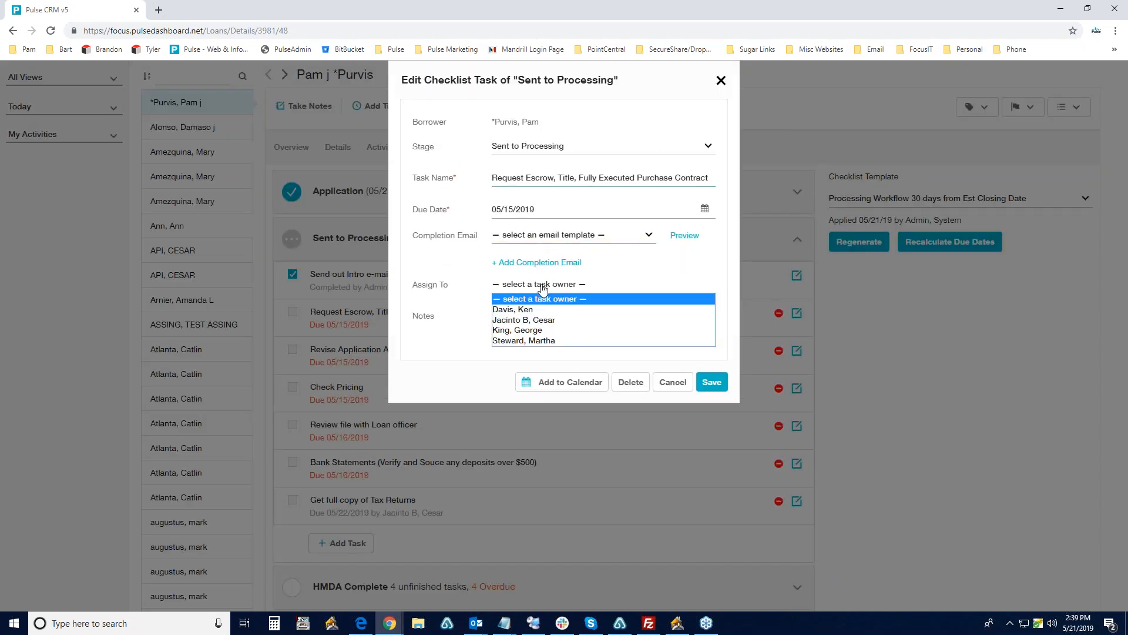
pyautogui.click(536, 310)
pyautogui.click(526, 215)
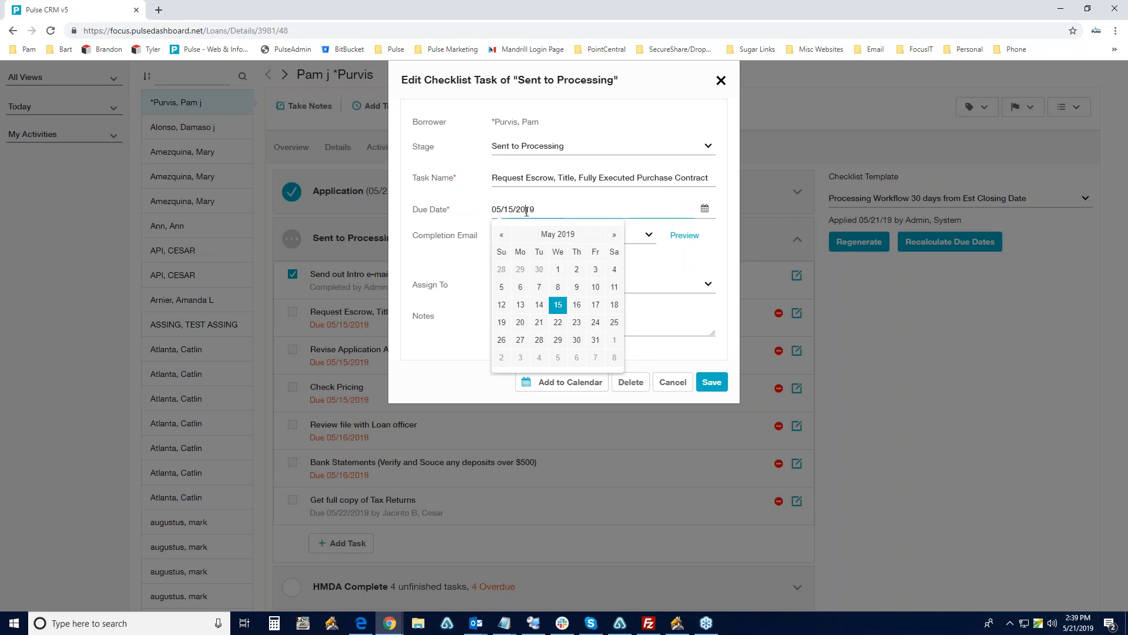
pyautogui.click(539, 322)
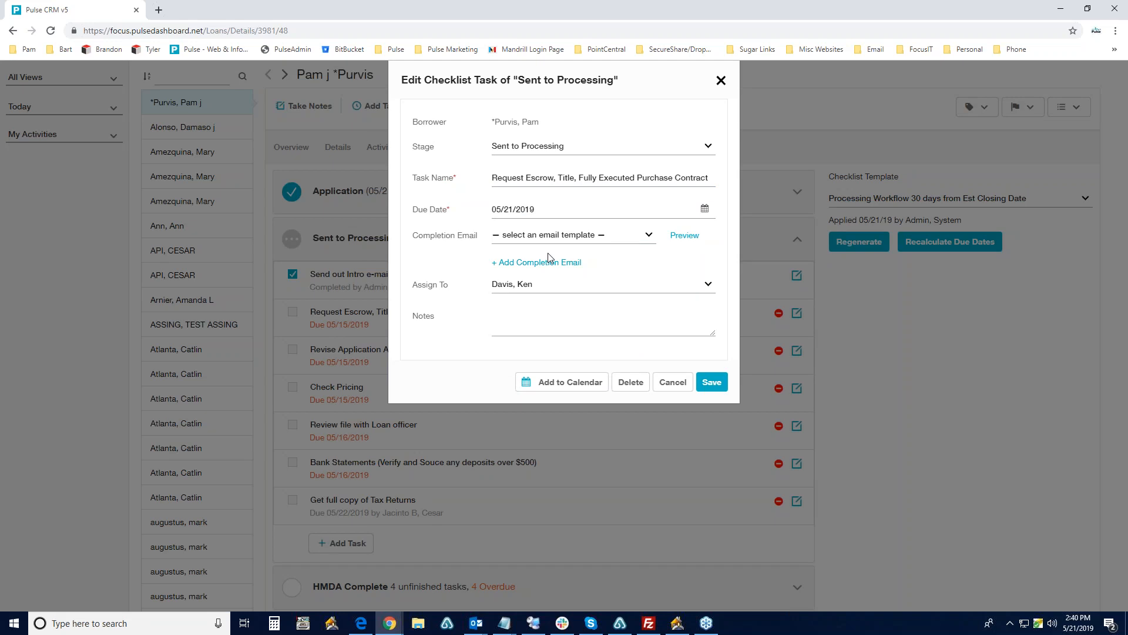
pyautogui.click(1076, 622)
pyautogui.click(1074, 619)
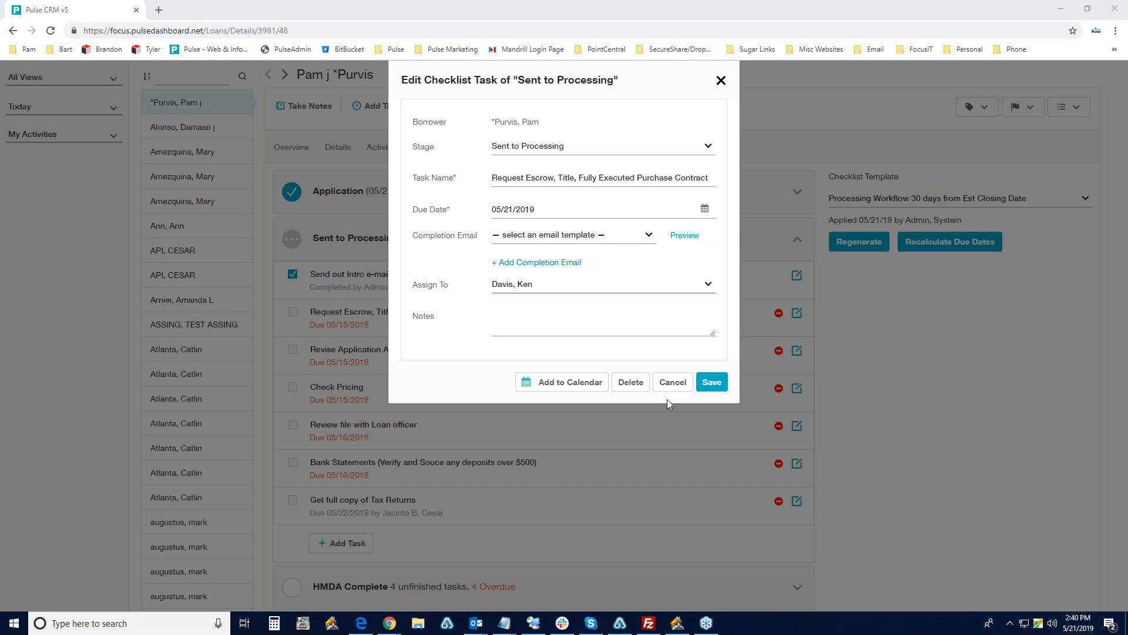
pyautogui.click(725, 383)
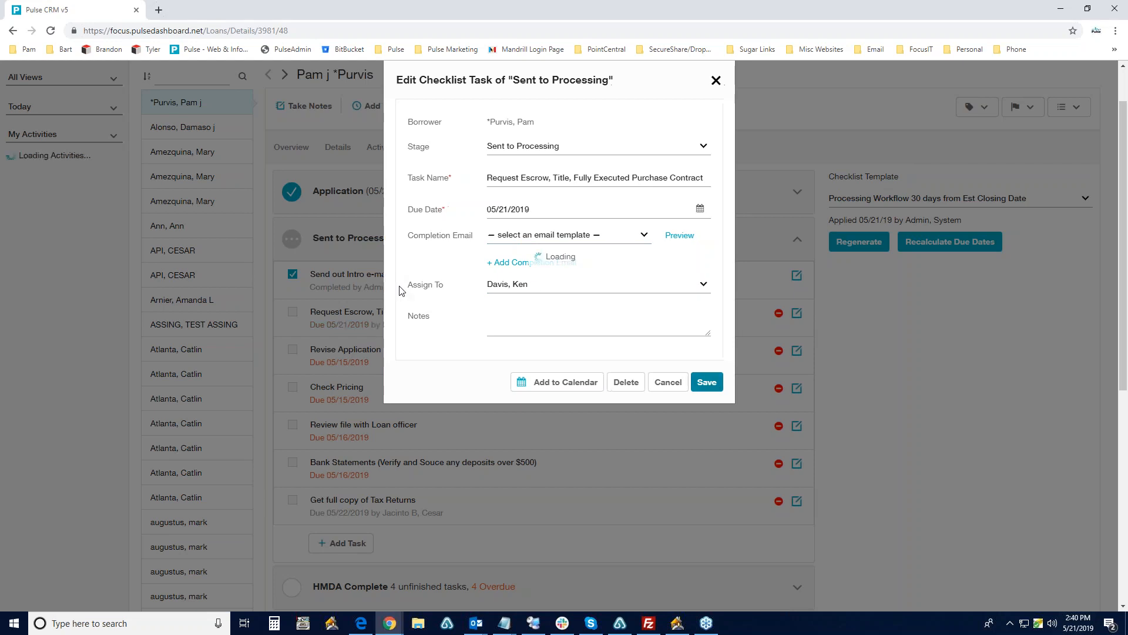
# Step: Show today's checklist tasks in the Activities list, and set the Request Escrow task's due date to 05/22/2019
pyautogui.scroll(1, 41, 201)
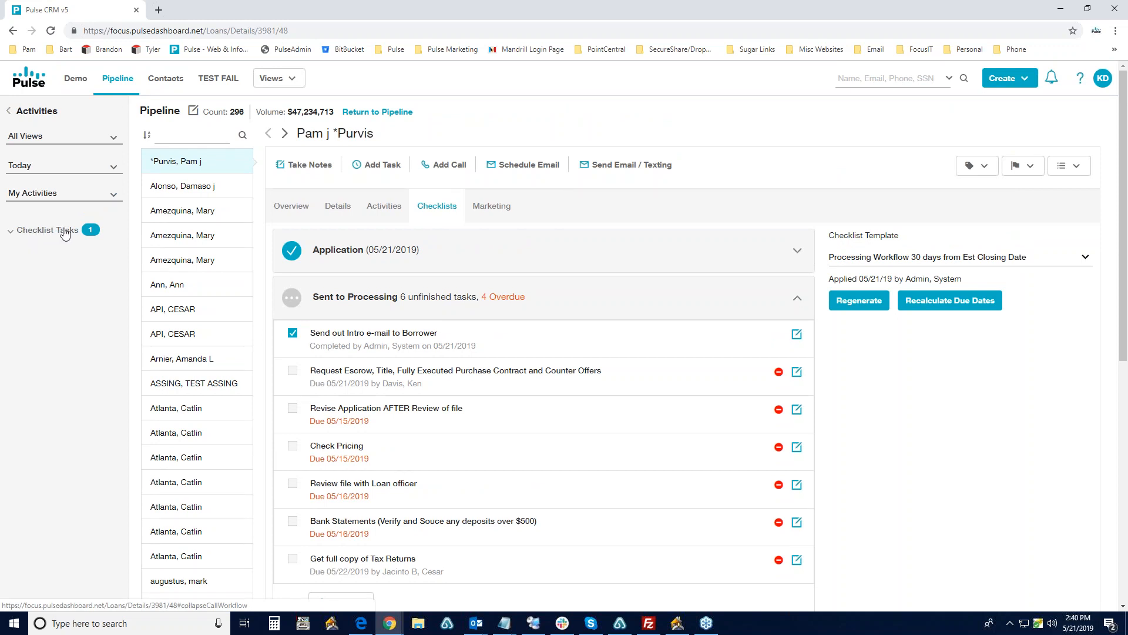
pyautogui.click(10, 234)
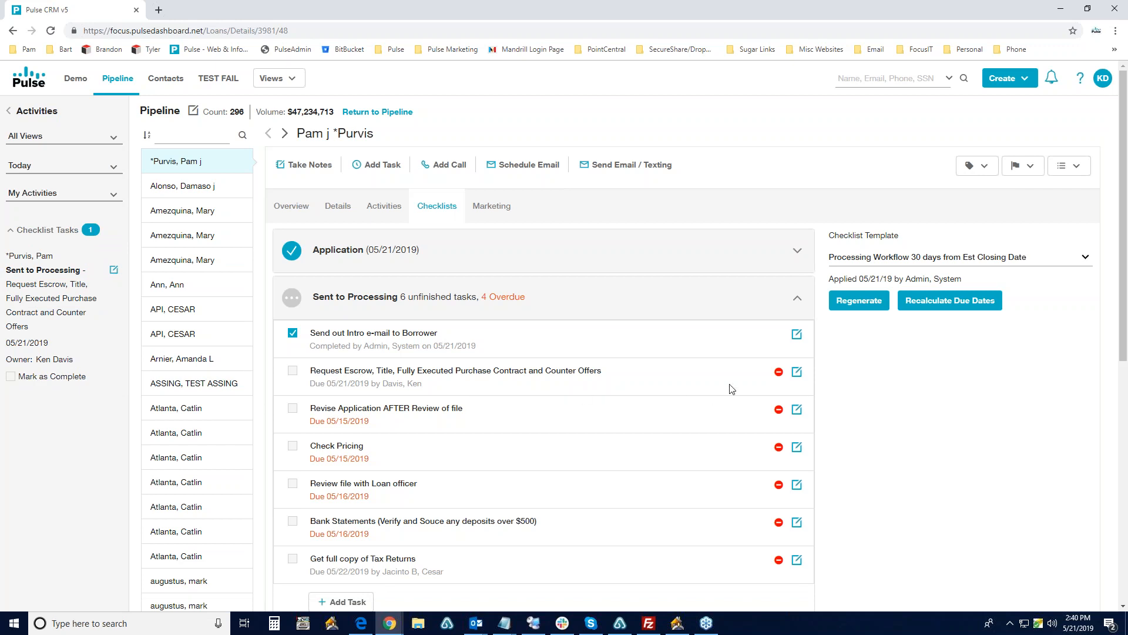
pyautogui.click(798, 373)
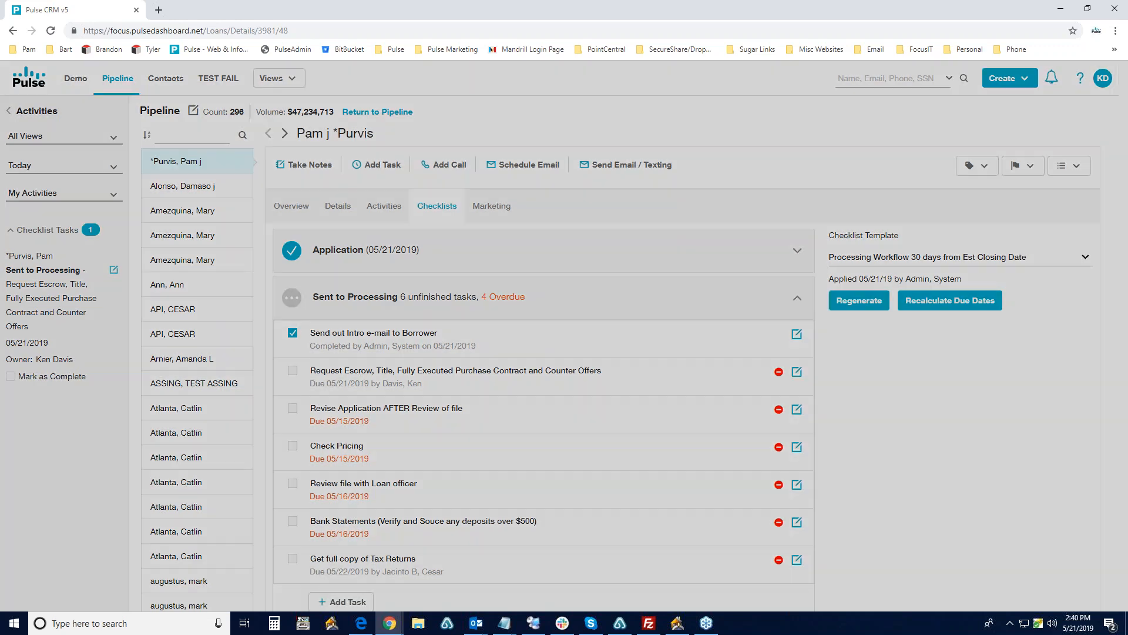
pyautogui.click(529, 209)
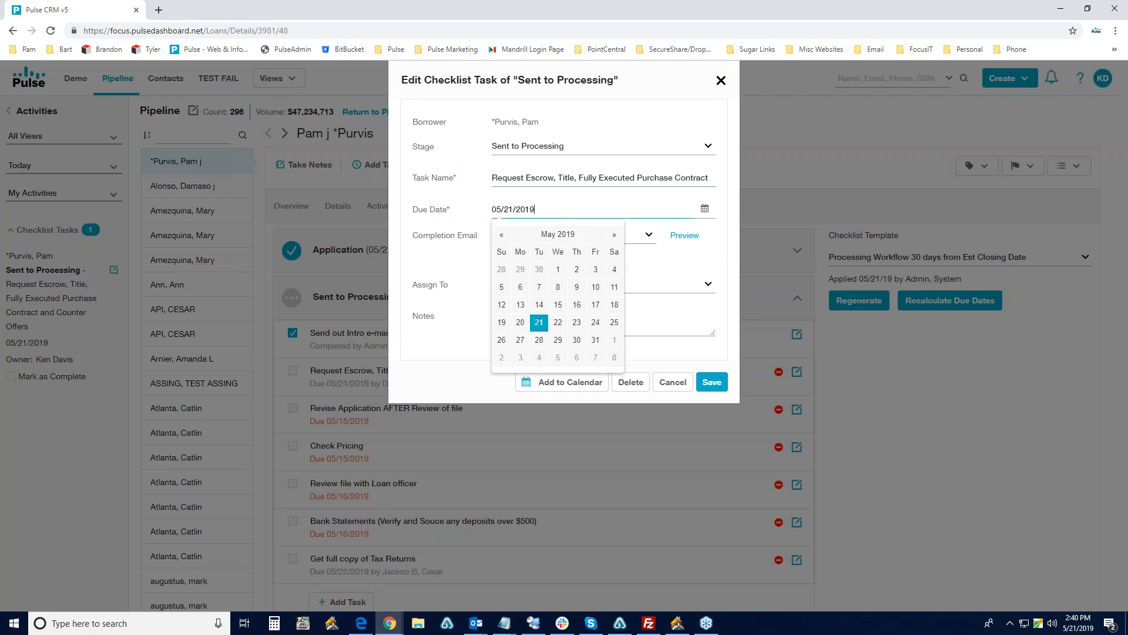
pyautogui.click(559, 334)
pyautogui.click(706, 383)
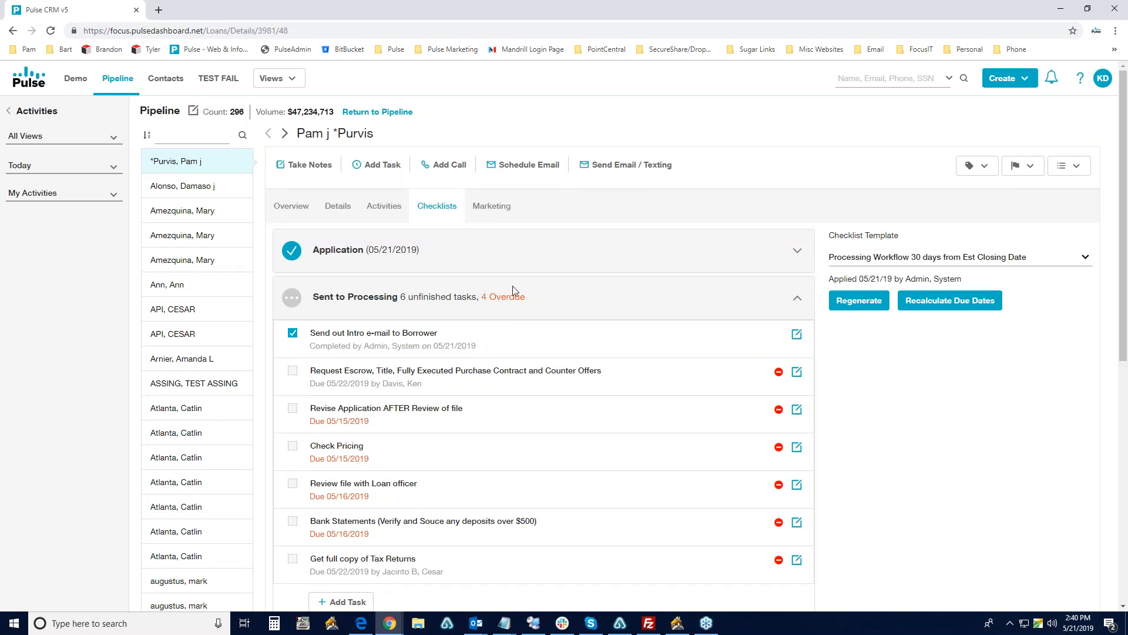
# Step: Reload the loan page and look over the loan's scheduled and completed activities
pyautogui.rightClick(535, 131)
pyautogui.click(544, 161)
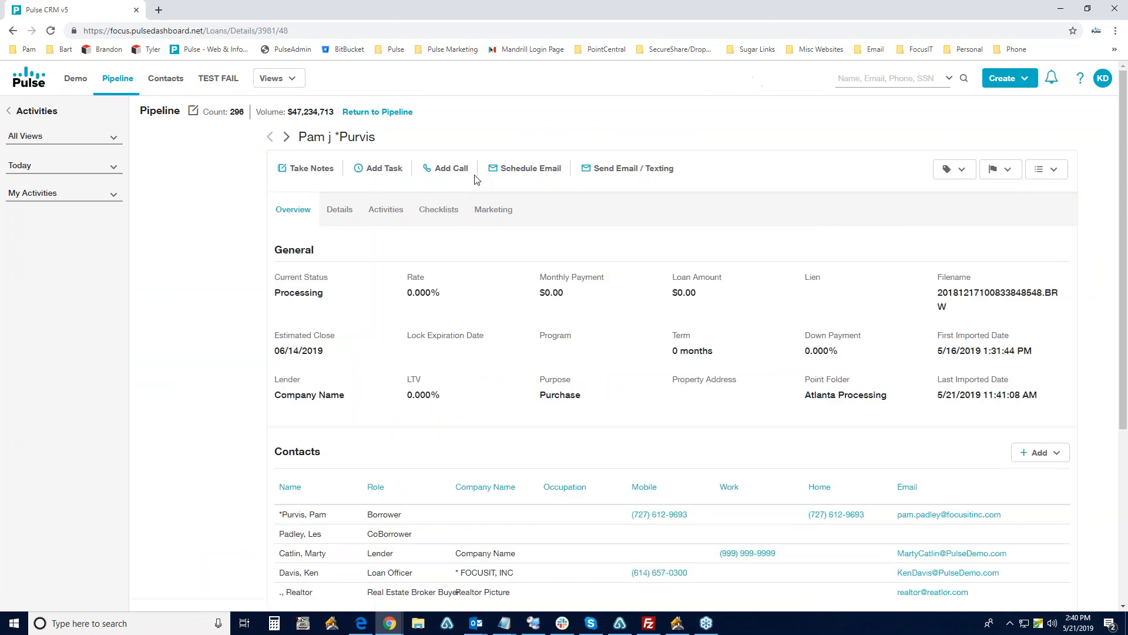
pyautogui.click(385, 208)
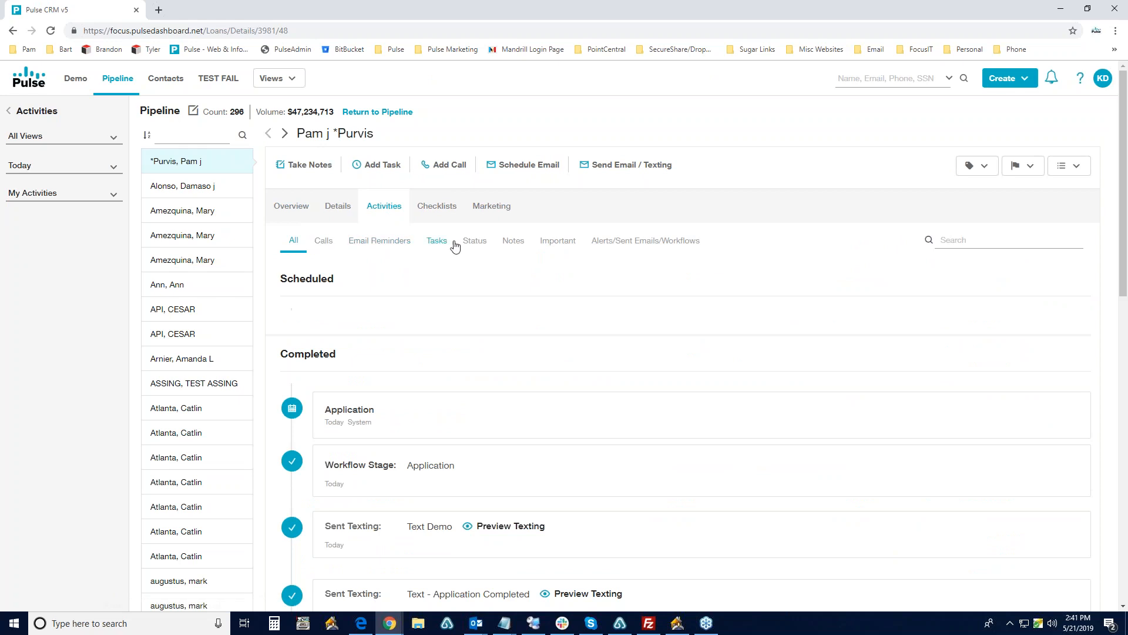
# Step: Set the due date of the Request Escrow task in the Sent to Processing stage to 05/20/2019 and save it
pyautogui.click(438, 211)
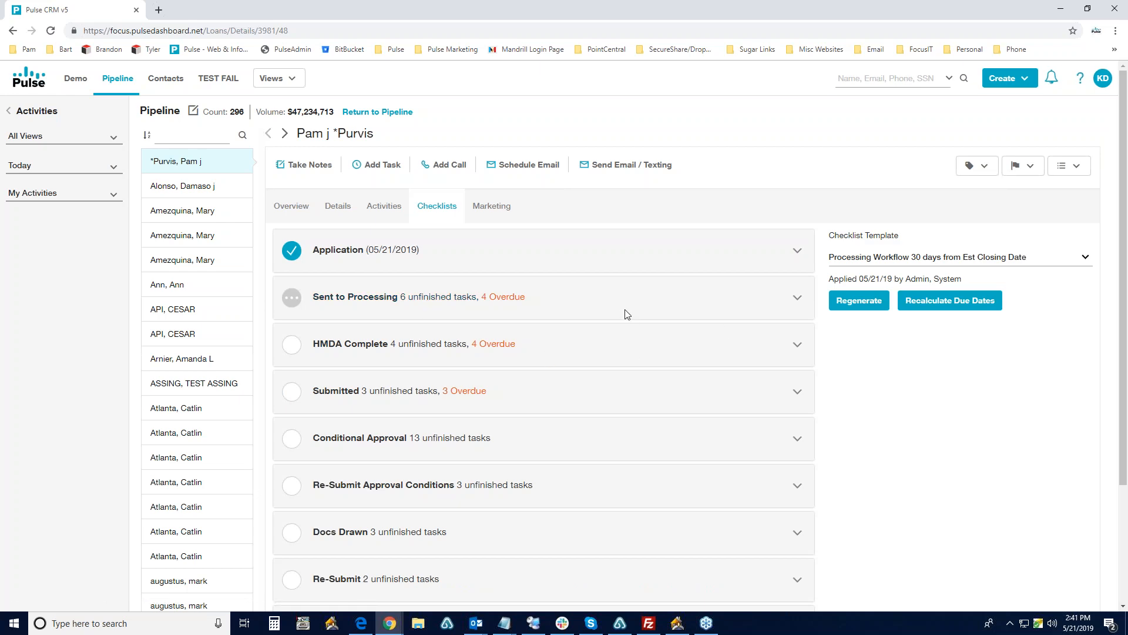
pyautogui.click(797, 300)
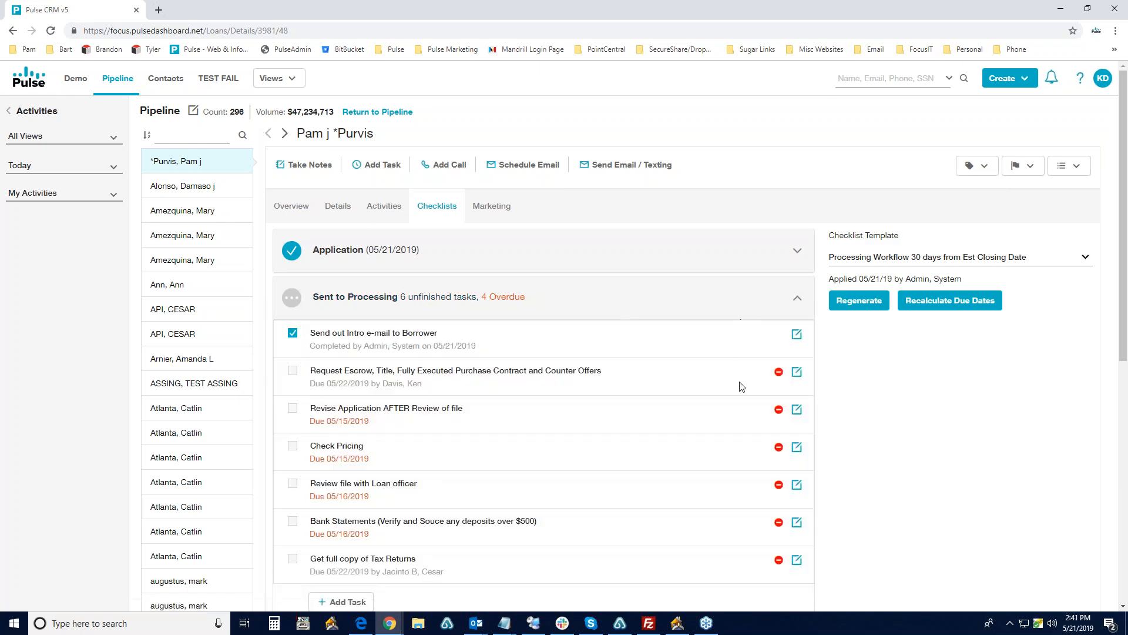
pyautogui.click(797, 371)
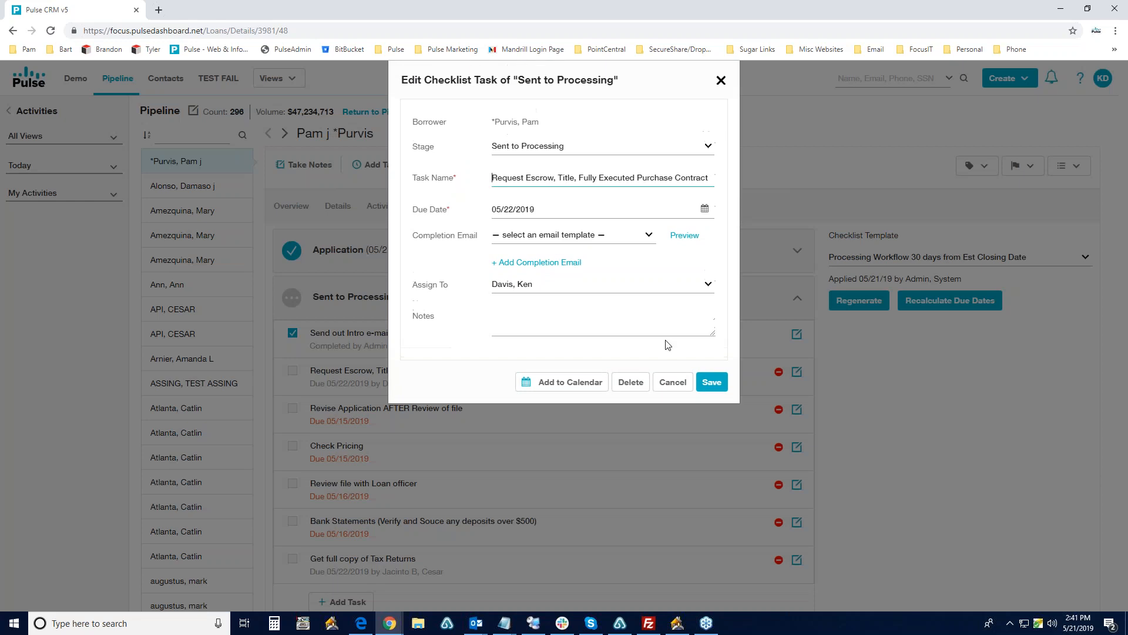
pyautogui.click(588, 210)
pyautogui.click(520, 317)
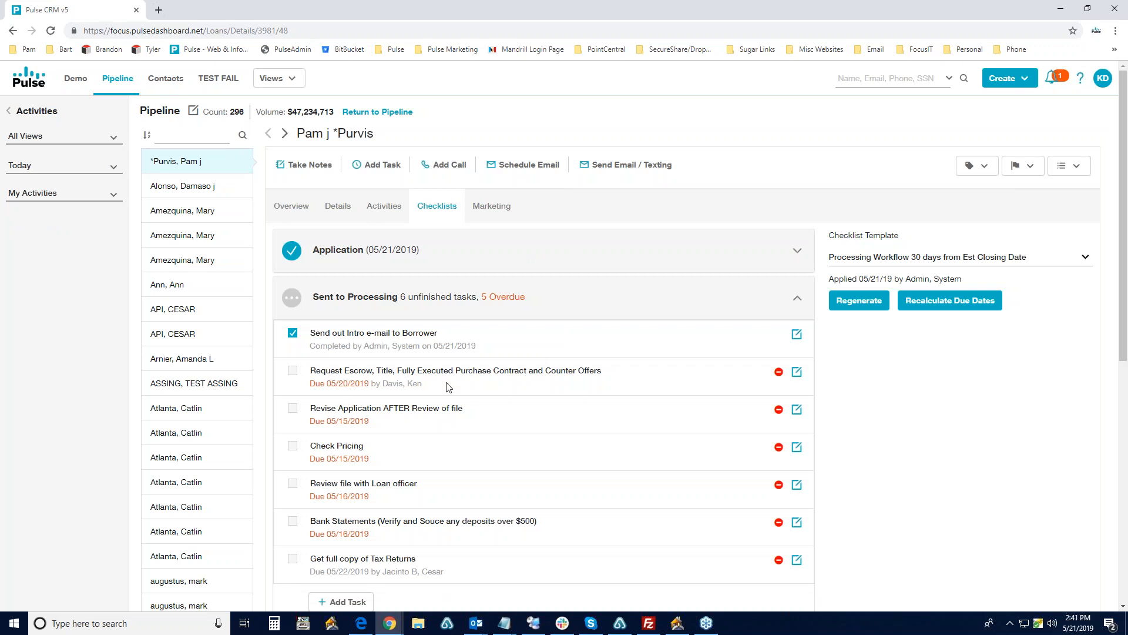
# Step: Review the overdue checklist tasks in My Overdue Activities and close the list
pyautogui.click(1059, 80)
pyautogui.click(686, 124)
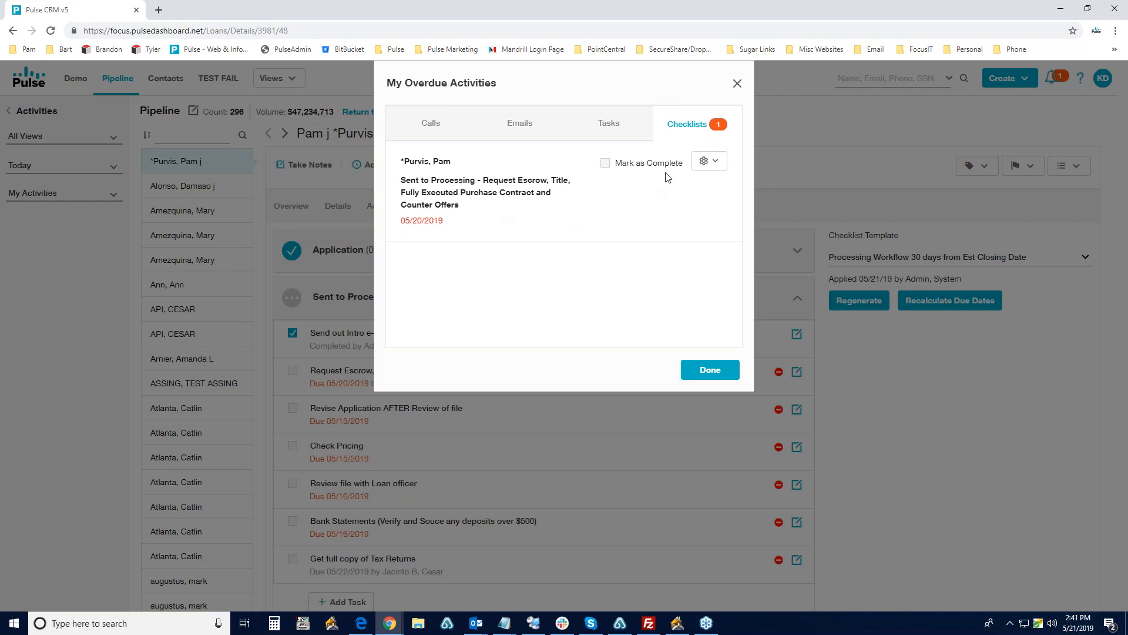
pyautogui.click(738, 83)
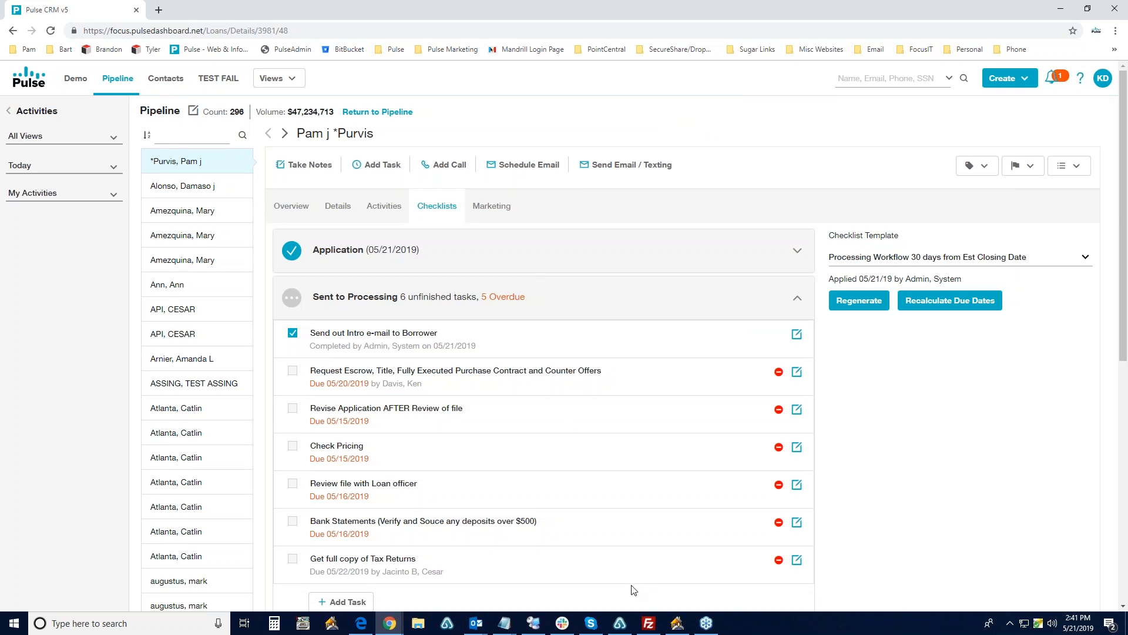
# Step: Switch to Point to examine the Branch/Team tracking screen with its team role fields, and return to the loan's checklist in Pulse
pyautogui.click(676, 624)
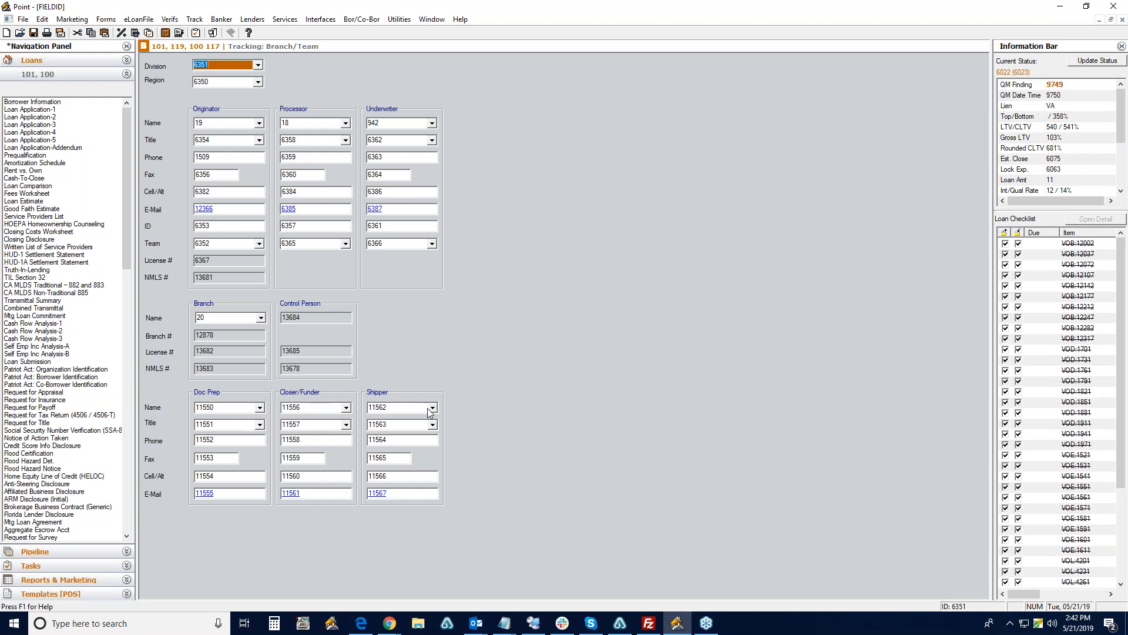
pyautogui.click(1061, 7)
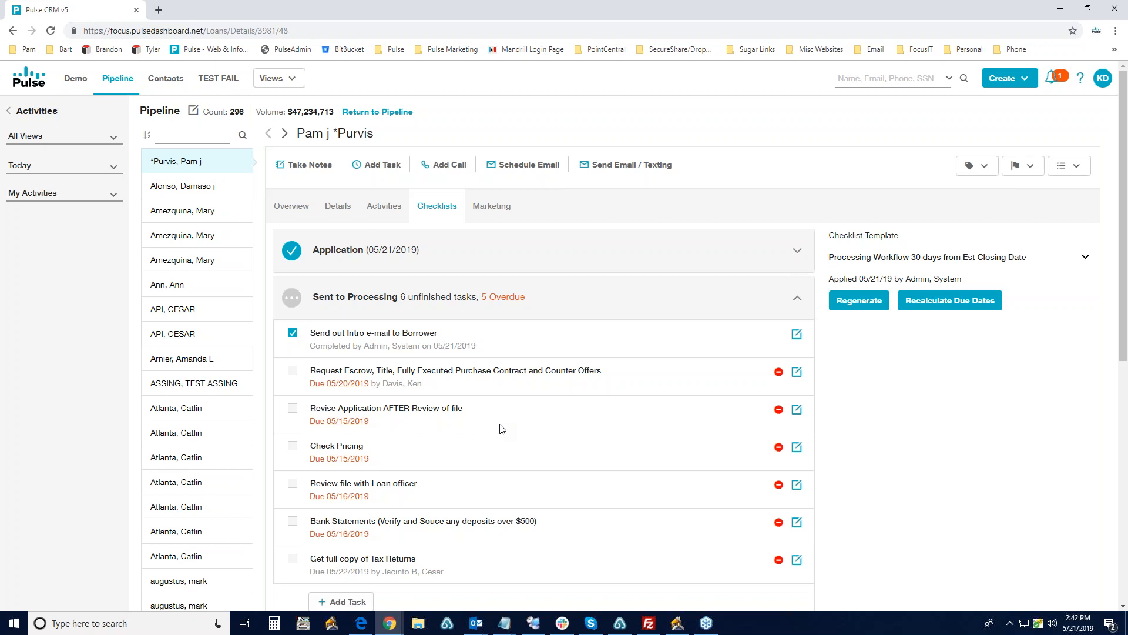
# Step: Expand the HMDA Complete stage of the loan's checklist and look over its tasks and due dates
pyautogui.scroll(-5, 502, 429)
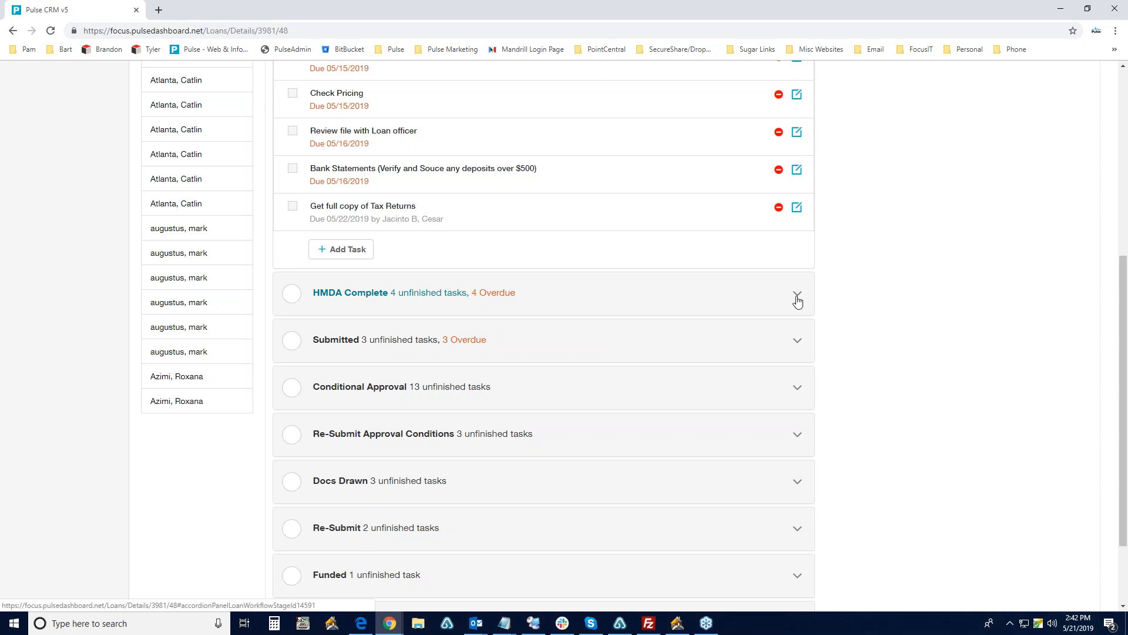
pyautogui.click(797, 294)
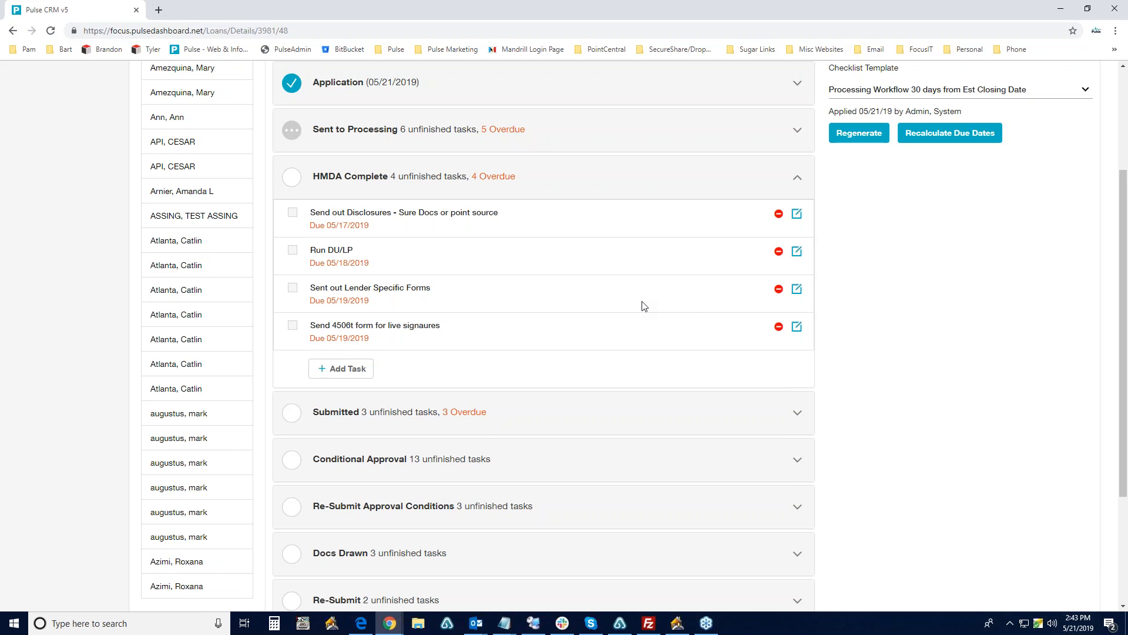
pyautogui.scroll(3, 644, 306)
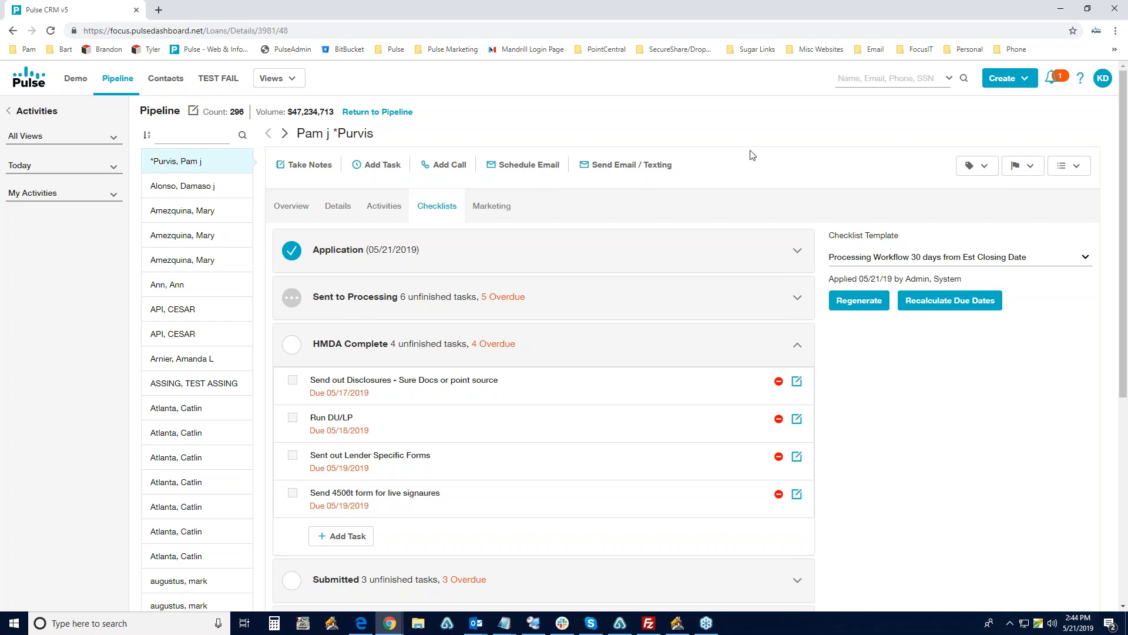
# Step: Examine the Processing Workflow 30 days from Est Closing Date checklist template in the settings, and return to the pipeline
pyautogui.click(1103, 83)
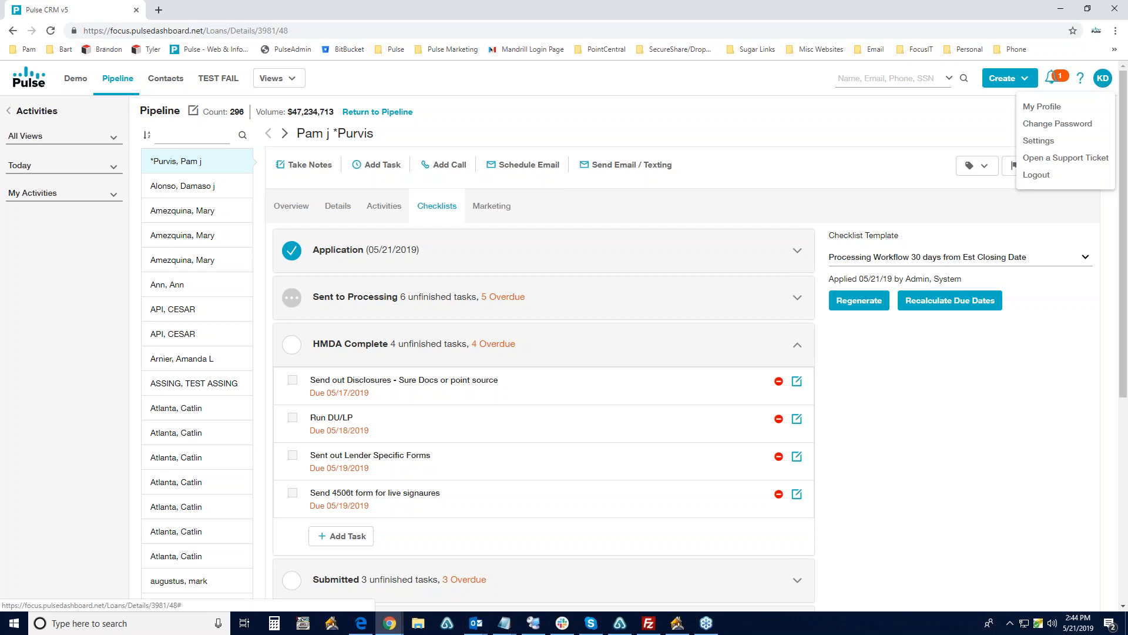
pyautogui.click(1038, 140)
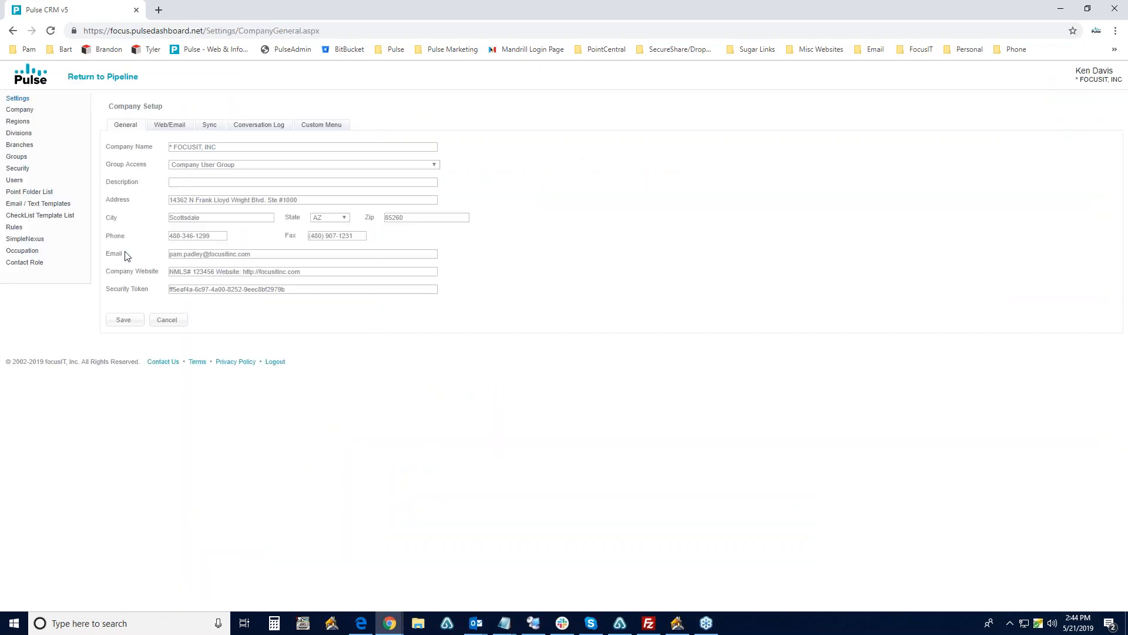
pyautogui.click(35, 216)
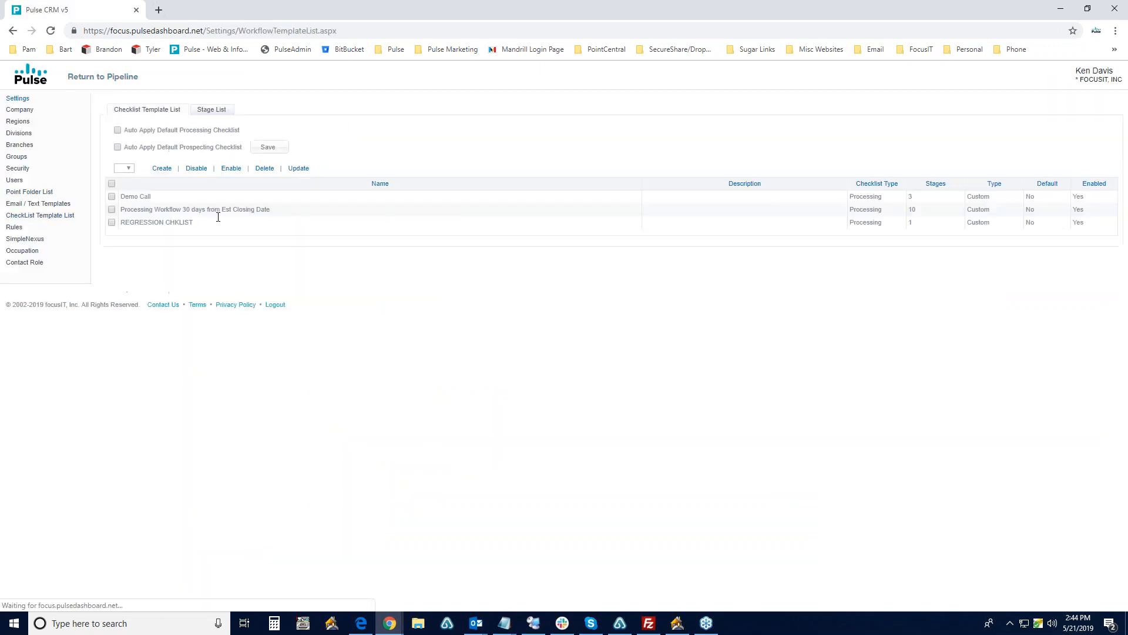
pyautogui.click(161, 212)
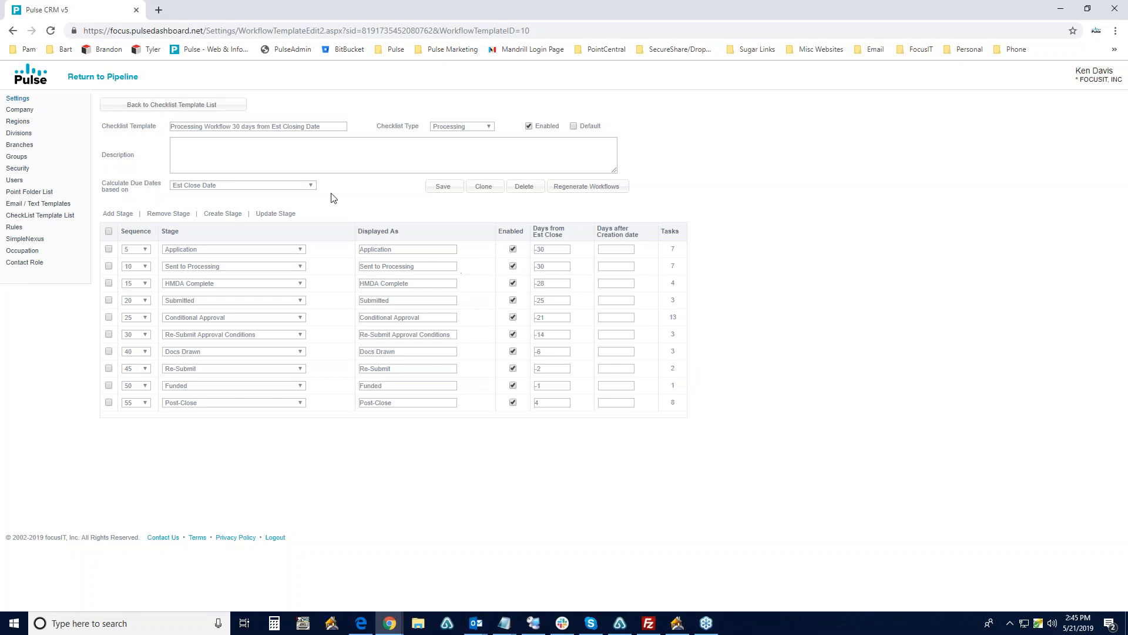
pyautogui.click(163, 106)
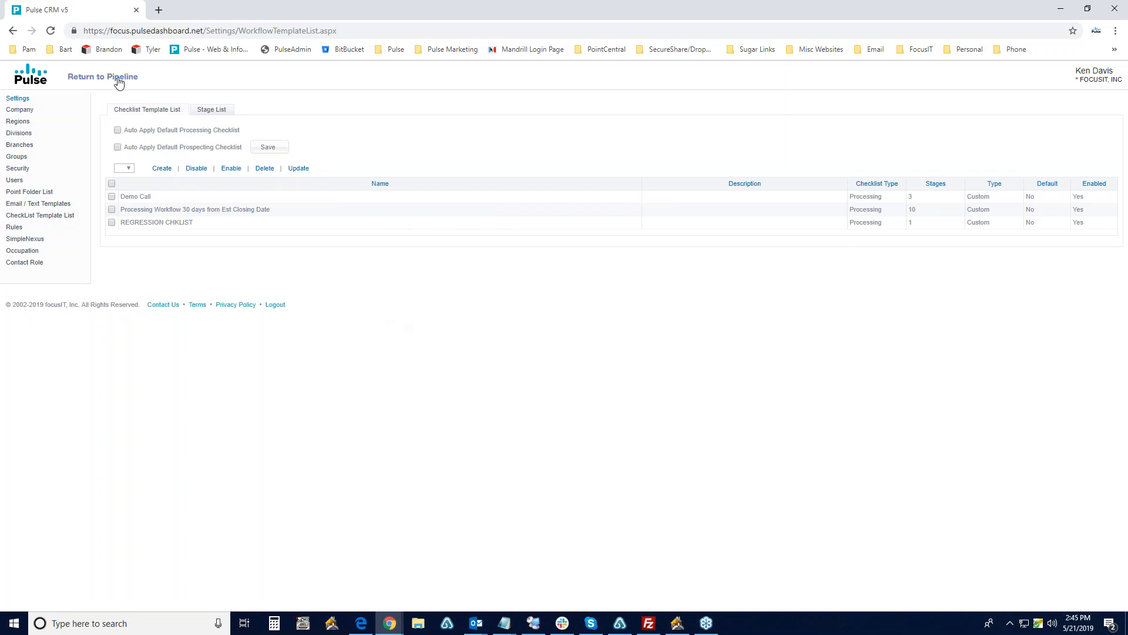
pyautogui.click(116, 80)
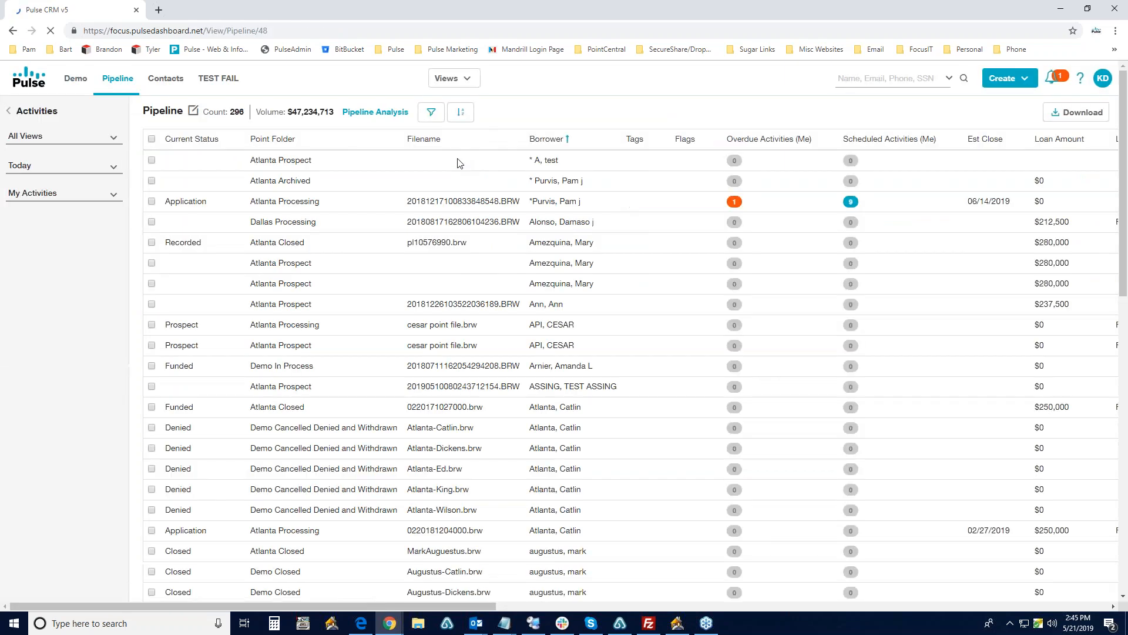